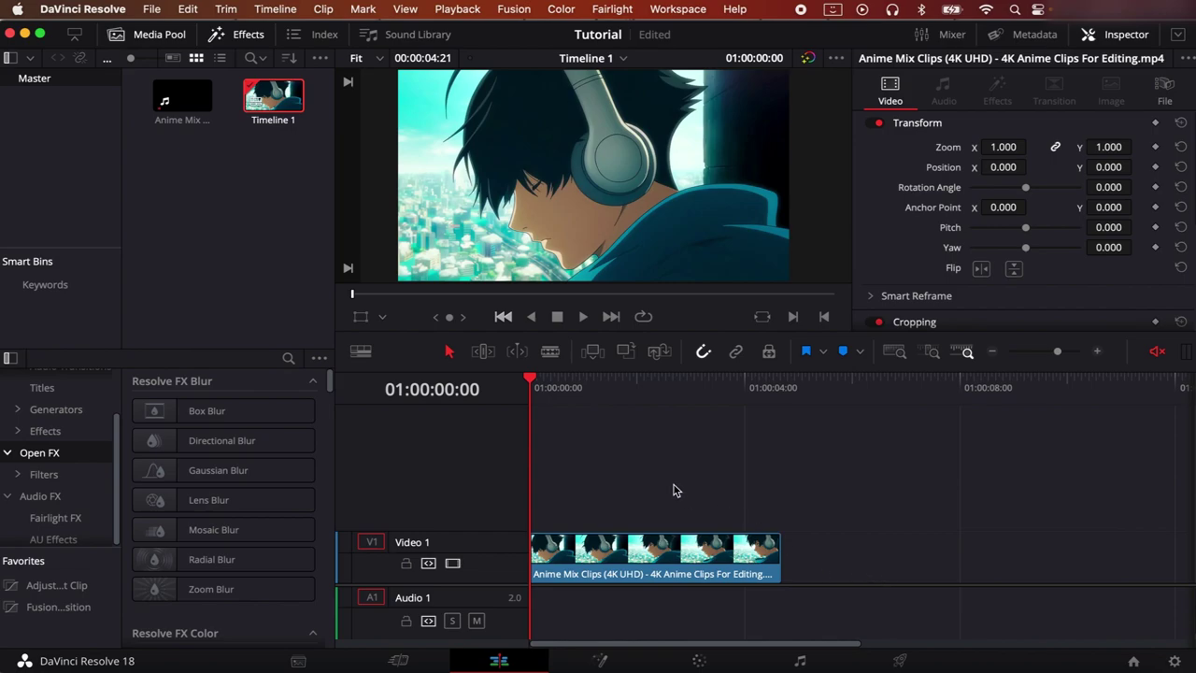
# Fit the clip to the timeline view, try a blade cut on Video 1, then undo it
pyautogui.press('super+equal')
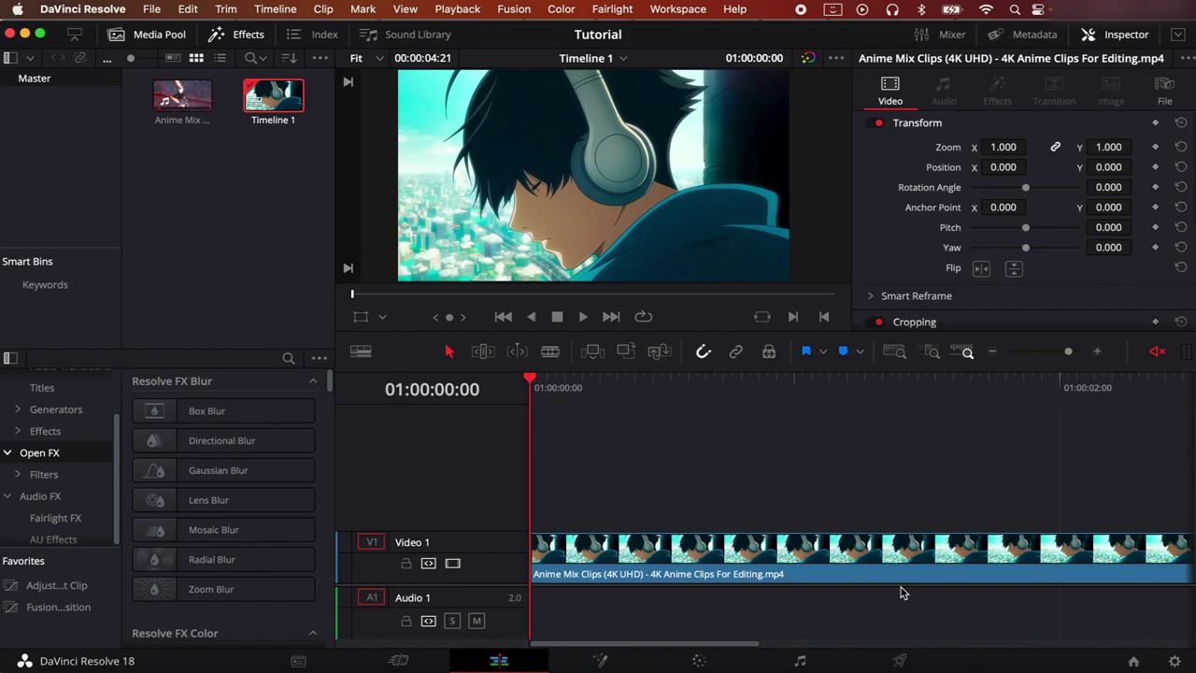
pyautogui.press('Right')
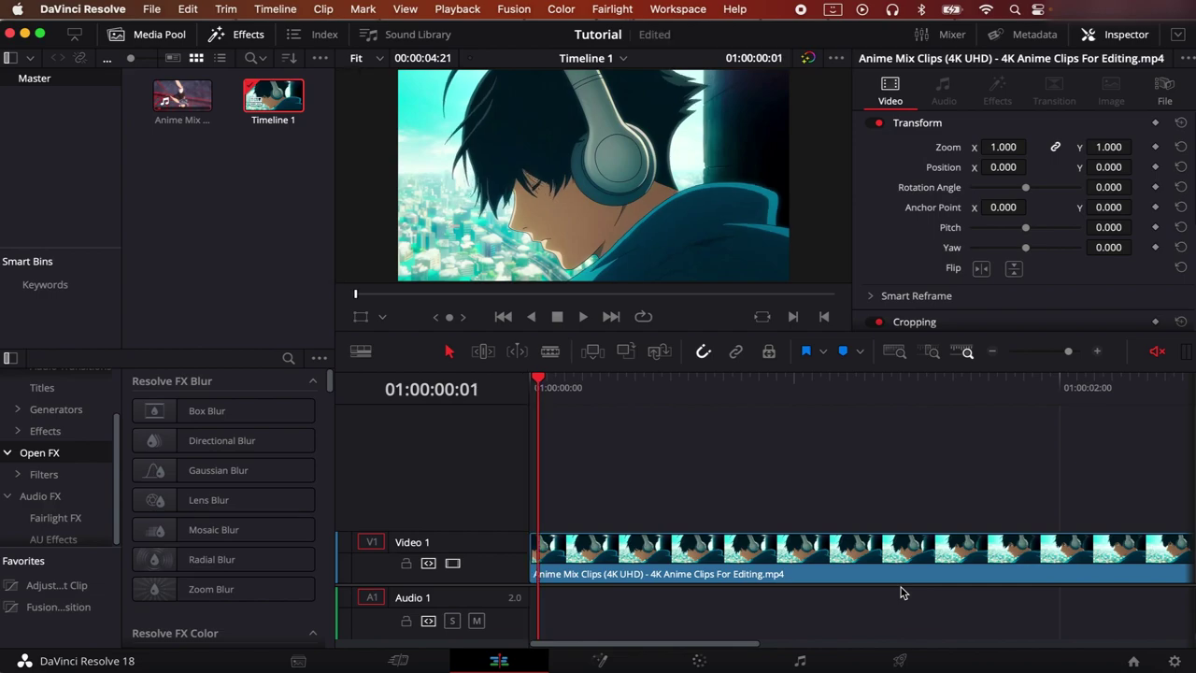
pyautogui.click(550, 351)
pyautogui.click(590, 553)
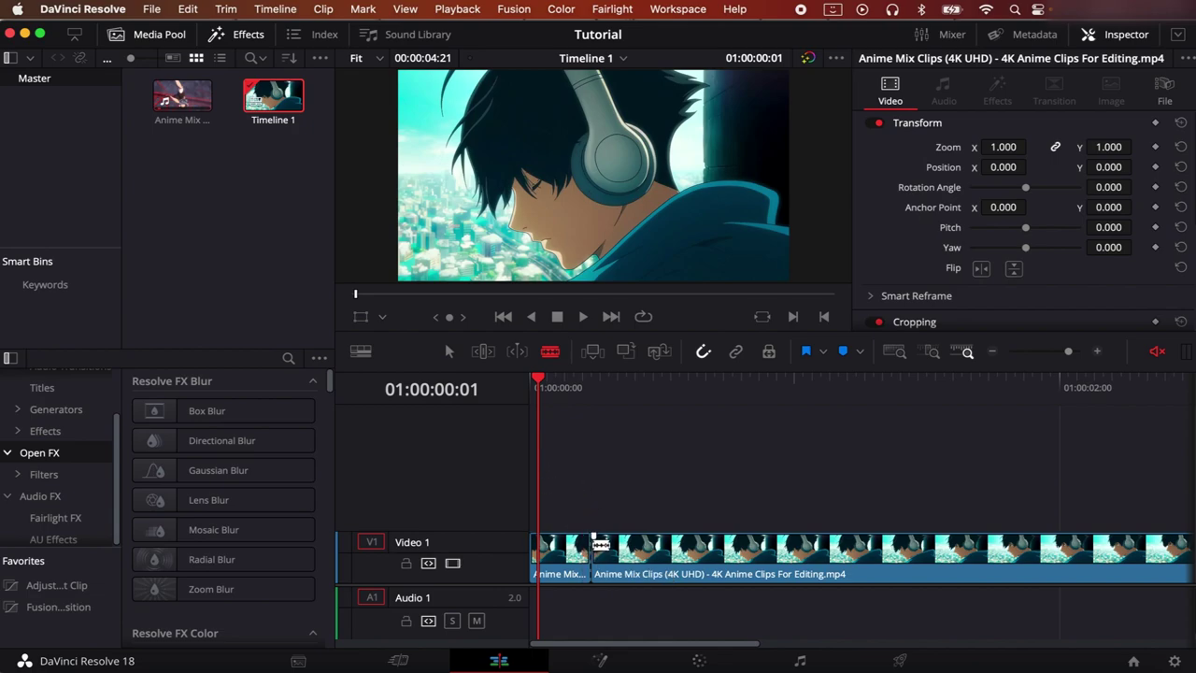
pyautogui.press('super+z')
# Split the anime clip at the playhead and ripple-delete the opening piece, leaving 4:17
pyautogui.moveTo(550, 385); pyautogui.dragTo(583, 422)
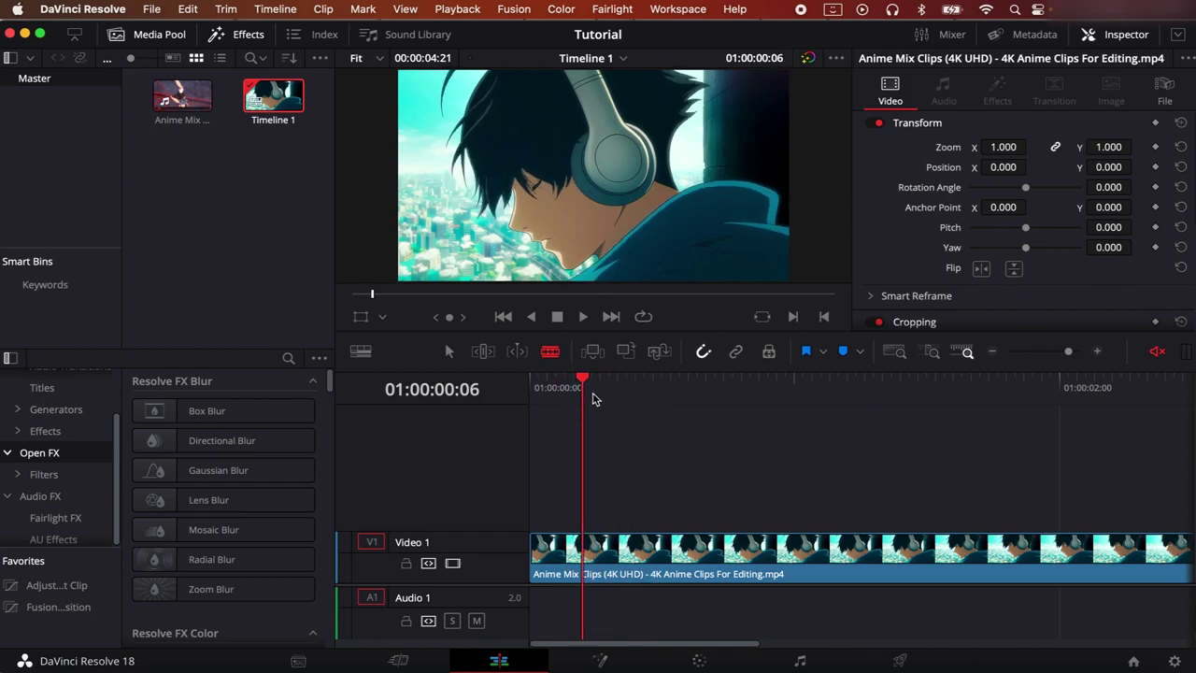
pyautogui.moveTo(590, 395); pyautogui.dragTo(699, 400)
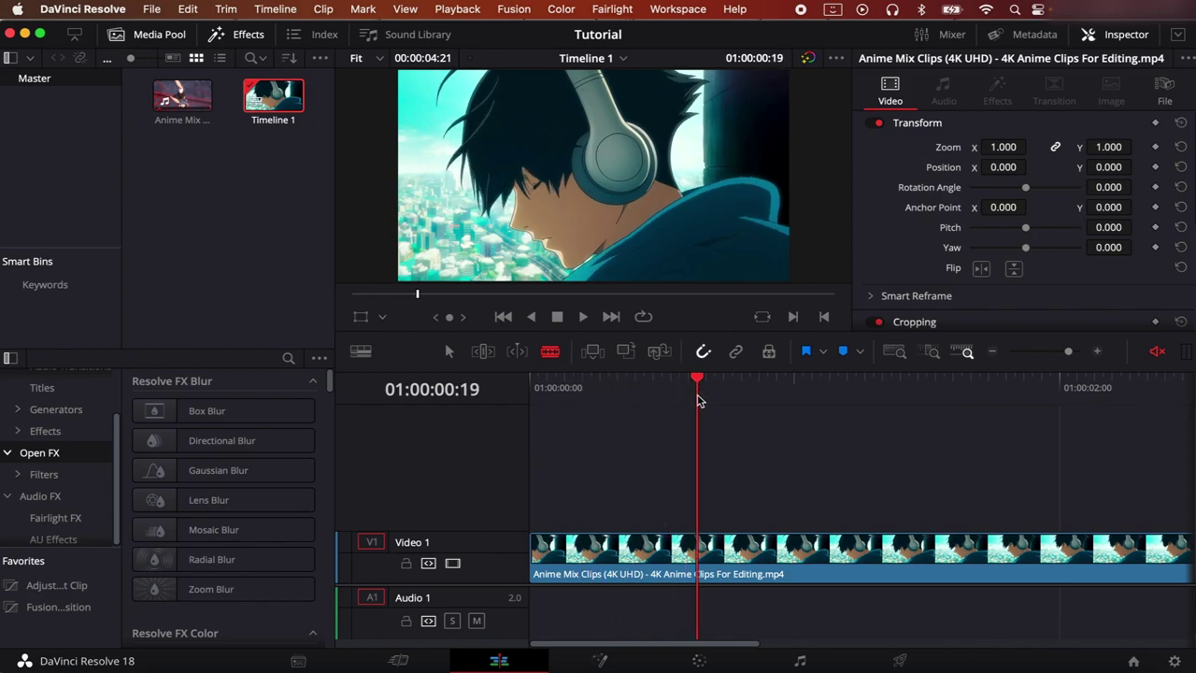
pyautogui.moveTo(699, 399); pyautogui.dragTo(564, 431)
pyautogui.click(448, 350)
pyautogui.click(599, 564)
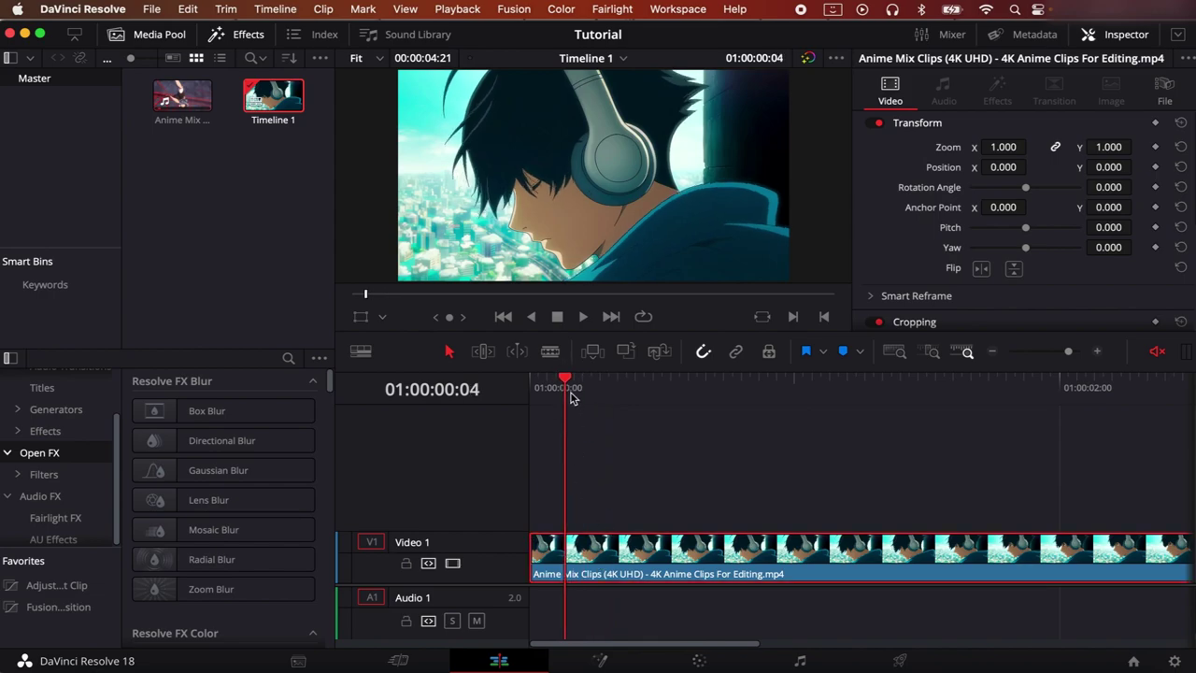
pyautogui.press('super+b')
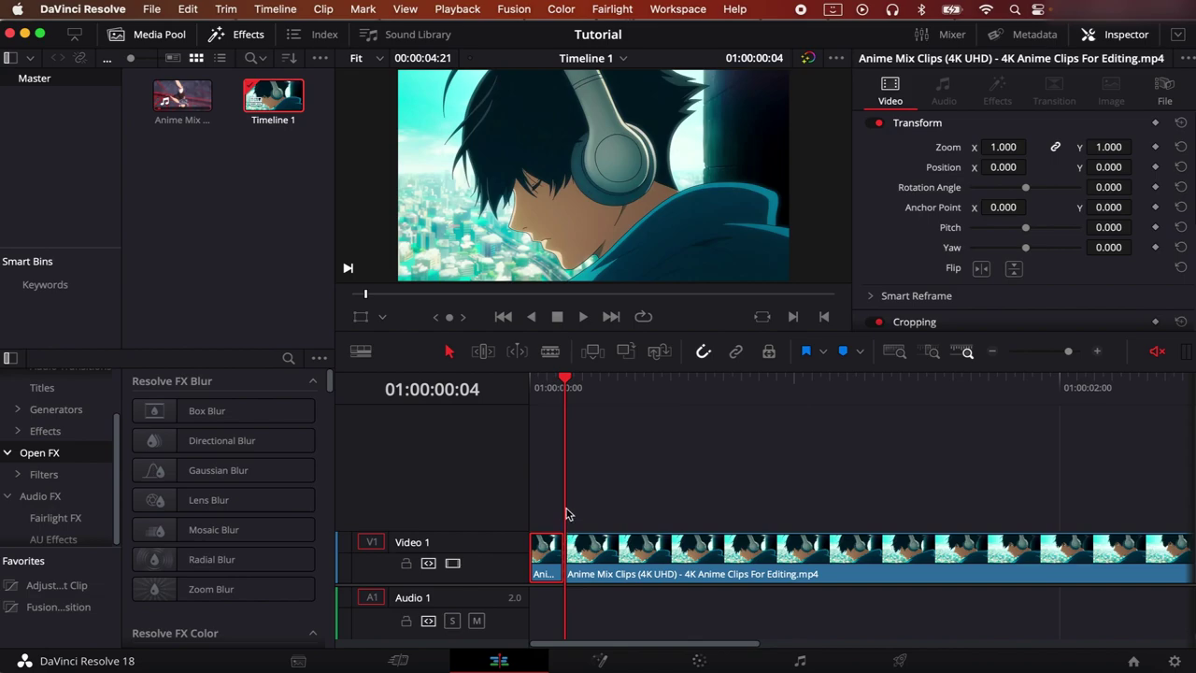
pyautogui.hotkey('shift', 'Delete')
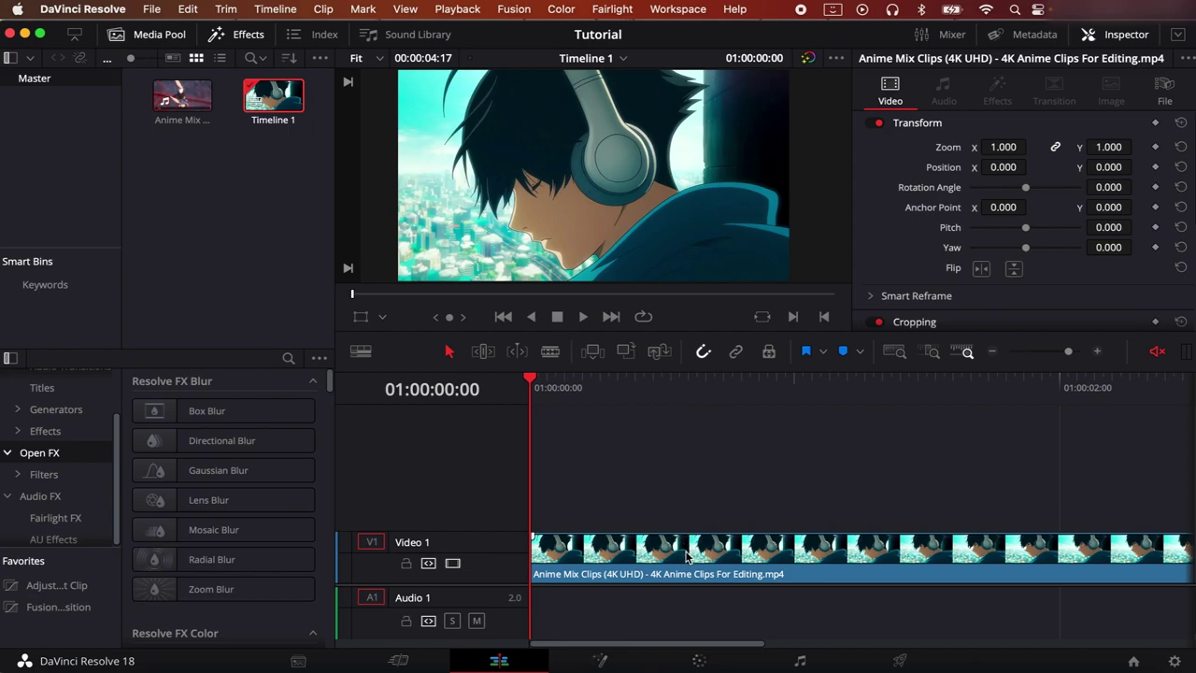
# Undo the ripple delete and the split so the clip runs 4:21 again
pyautogui.press('Right')
pyautogui.press('Right')
pyautogui.press('Right')
pyautogui.press('super+b')
pyautogui.press('Right')
pyautogui.click(552, 561)
pyautogui.press('BackSpace')
pyautogui.click(558, 390)
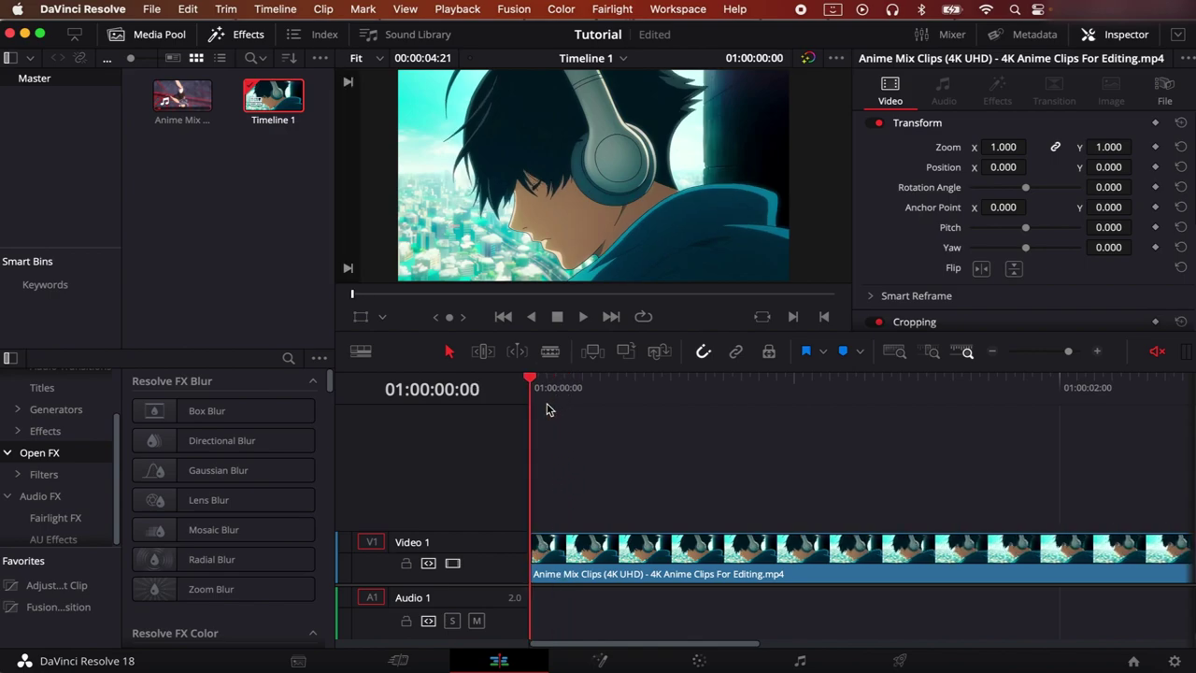
# Scrub through the clip's first frames and select the anime clip on Video 1
pyautogui.moveTo(549, 409); pyautogui.dragTo(669, 418)
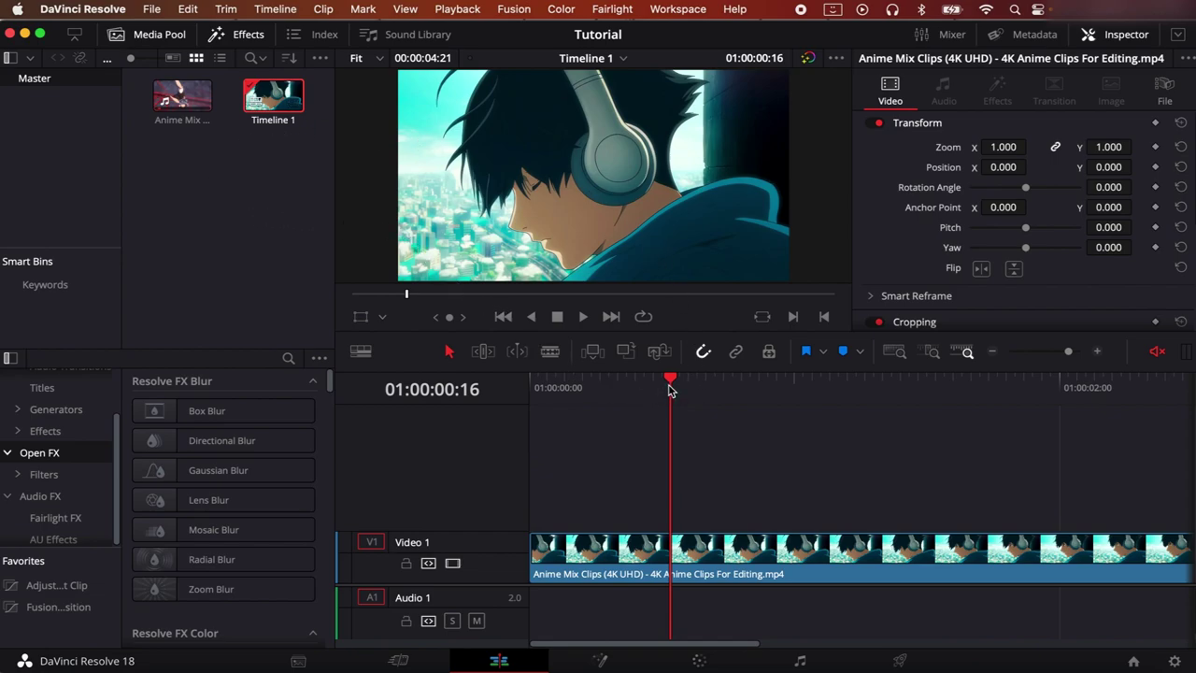
pyautogui.moveTo(671, 384); pyautogui.dragTo(714, 388)
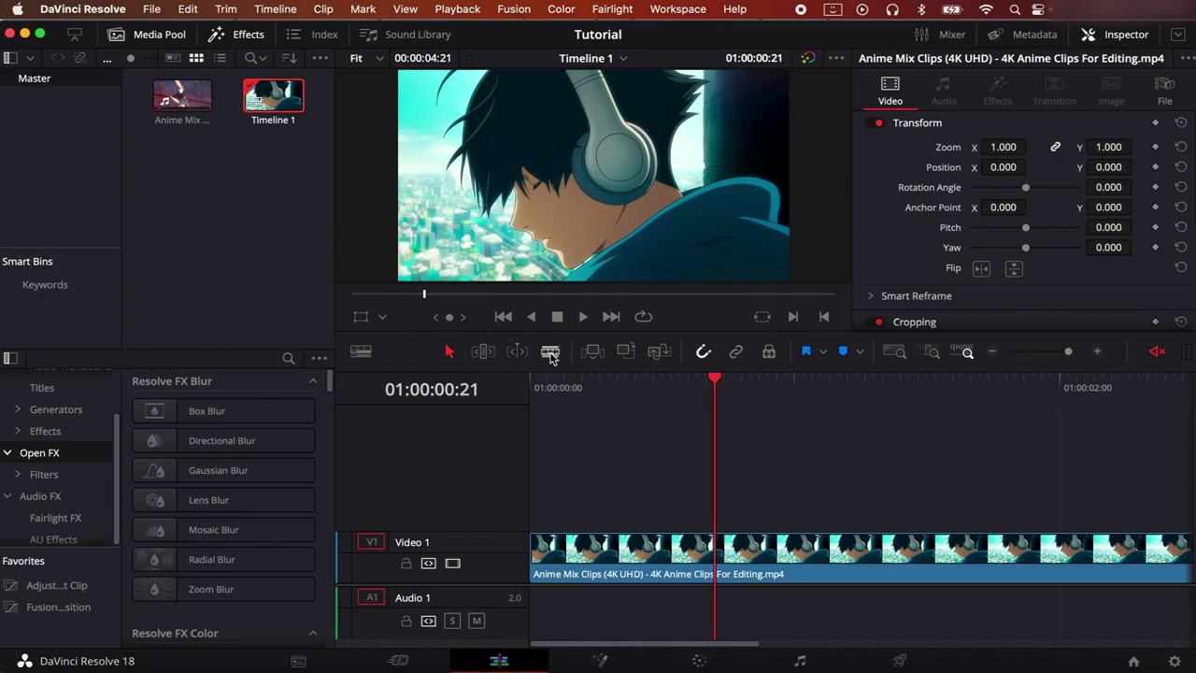
pyautogui.moveTo(715, 387); pyautogui.dragTo(586, 440)
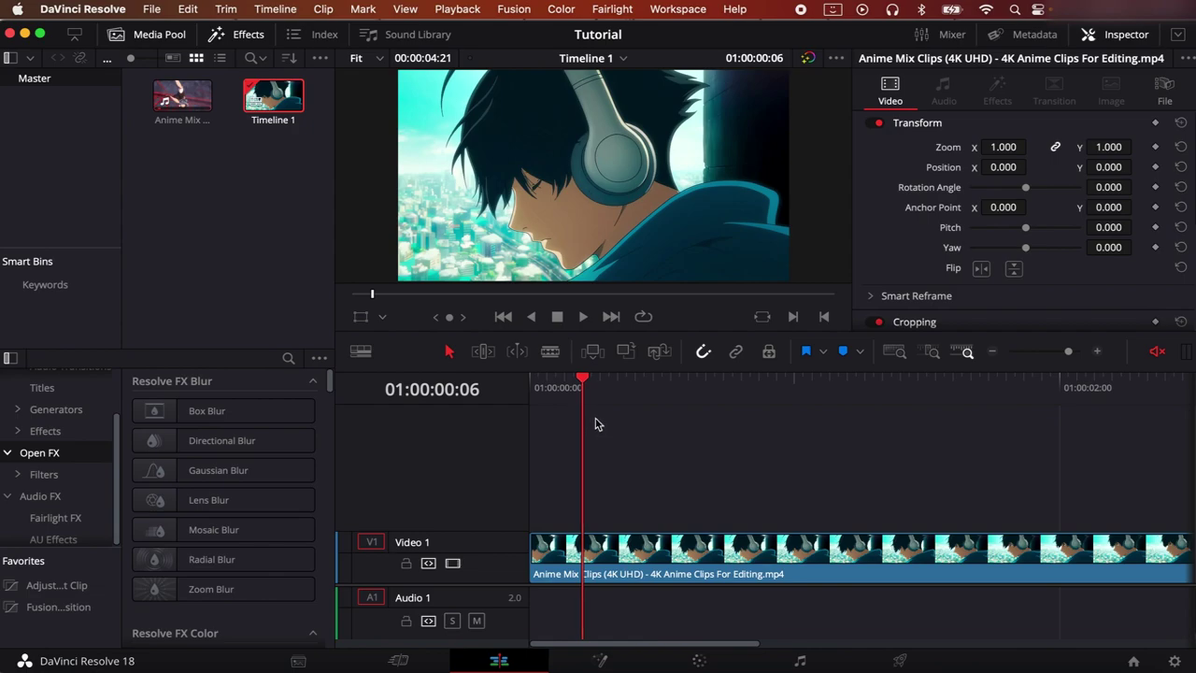
pyautogui.moveTo(582, 383); pyautogui.dragTo(530, 433)
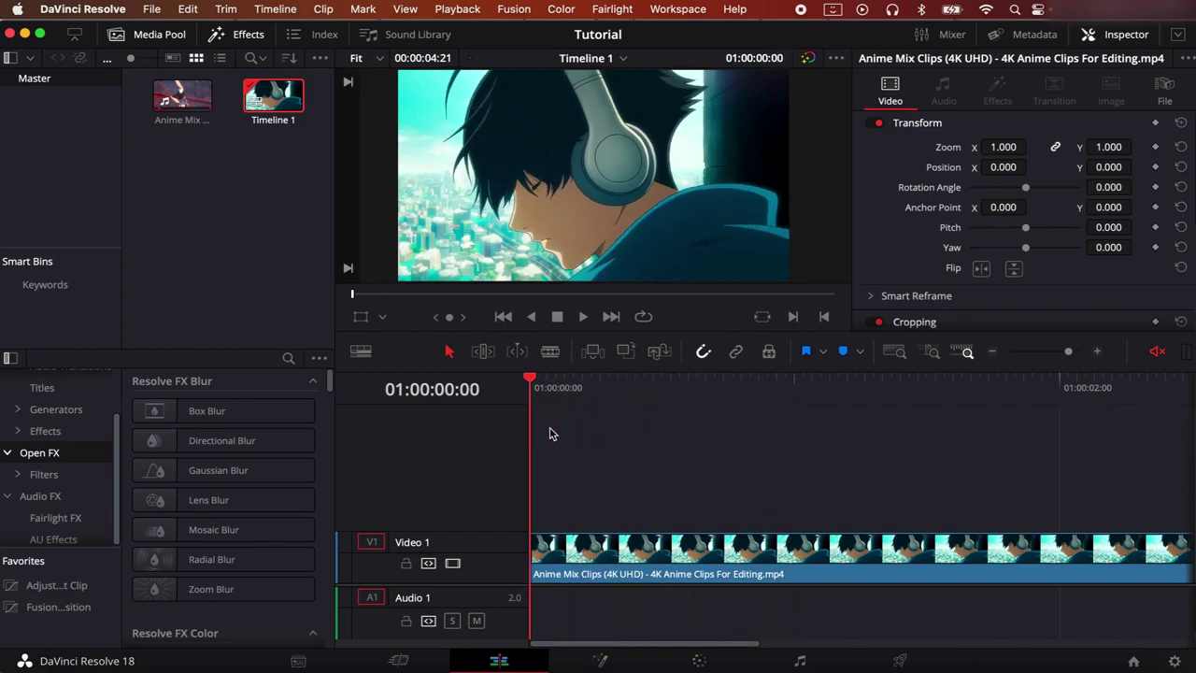
pyautogui.moveTo(542, 387); pyautogui.dragTo(703, 403)
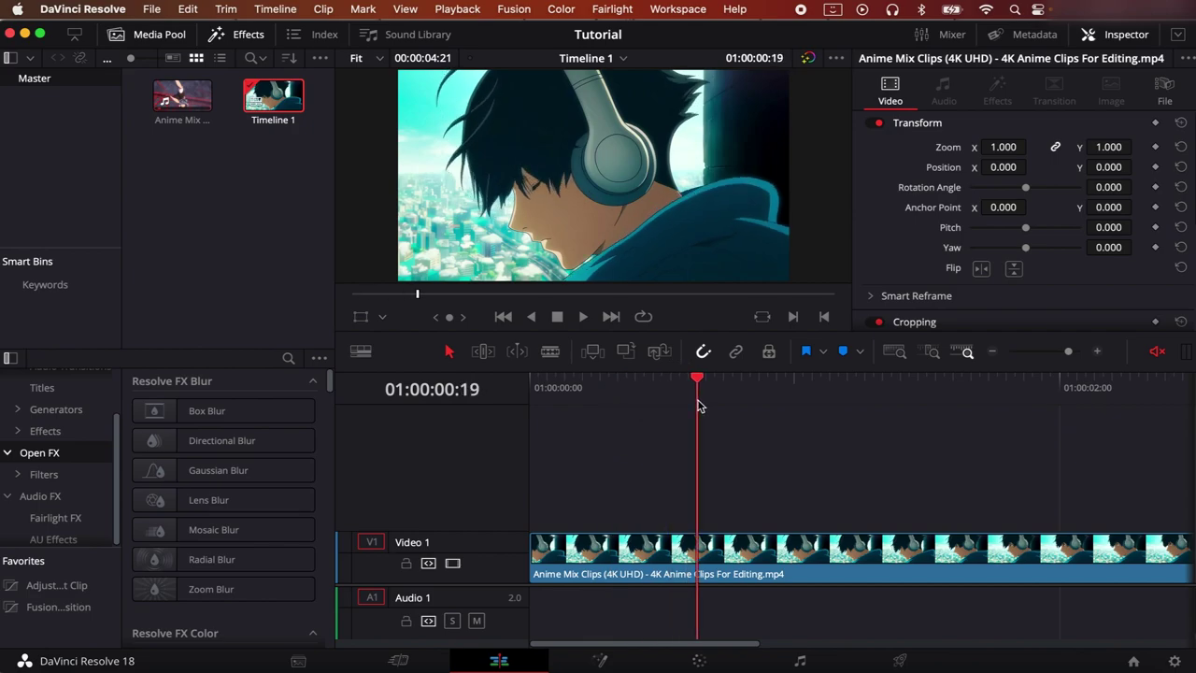
pyautogui.click(653, 555)
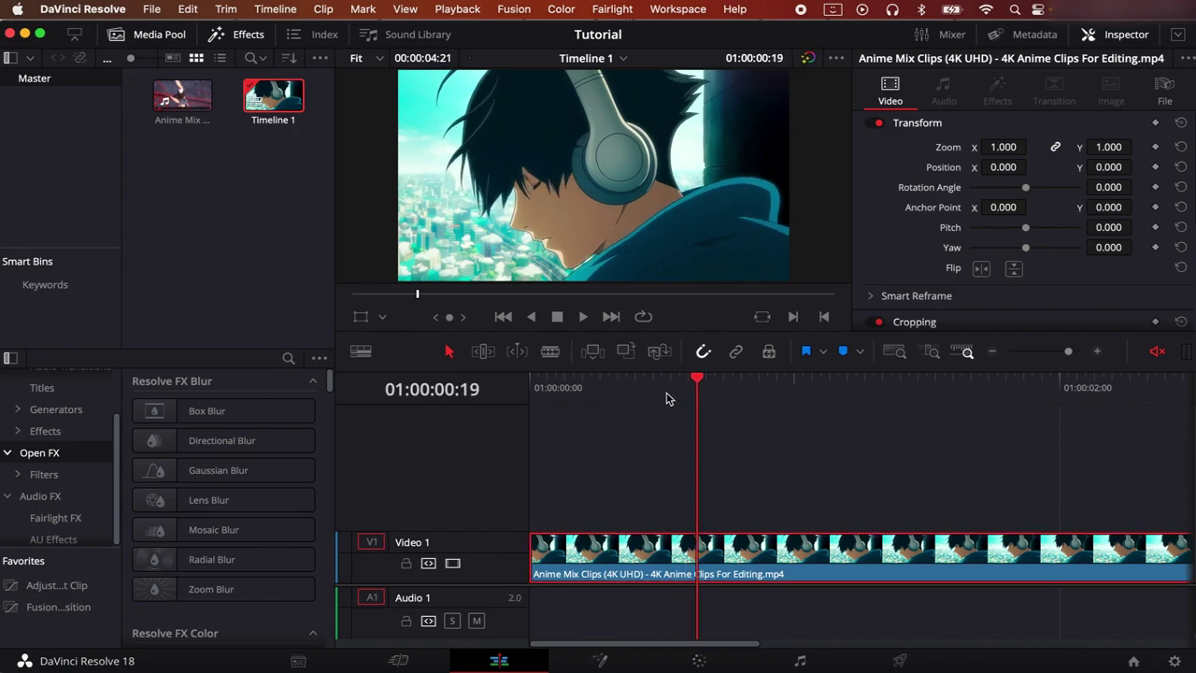
pyautogui.moveTo(667, 401); pyautogui.dragTo(636, 412)
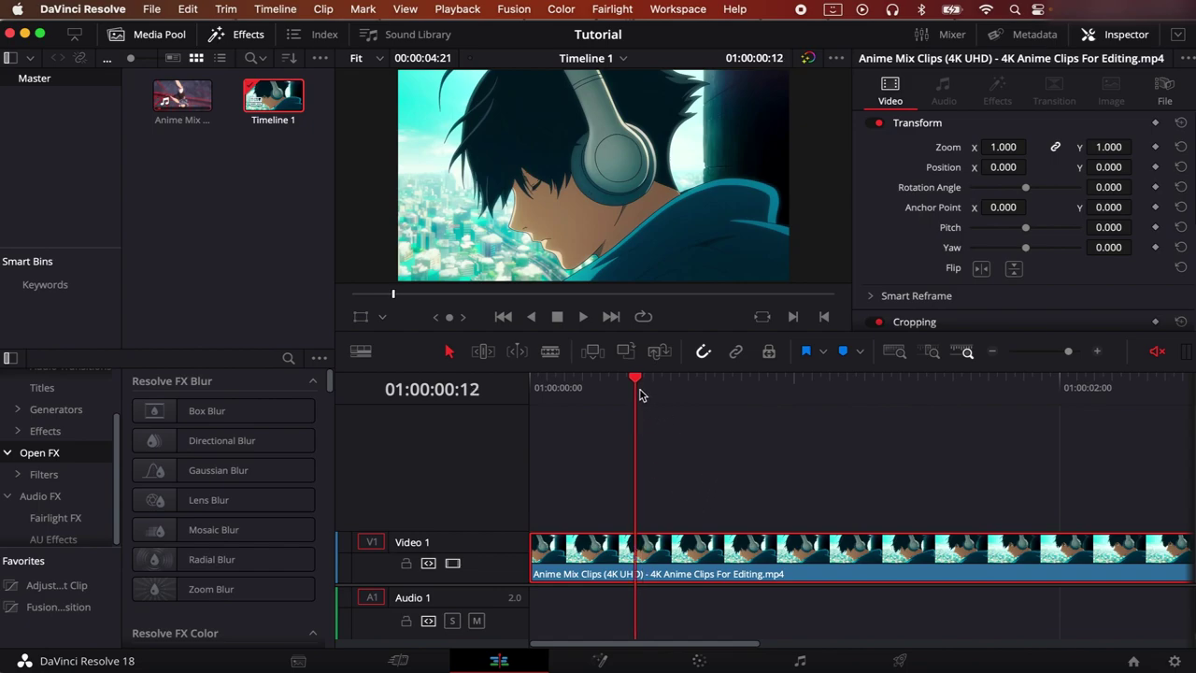
pyautogui.click(109, 8)
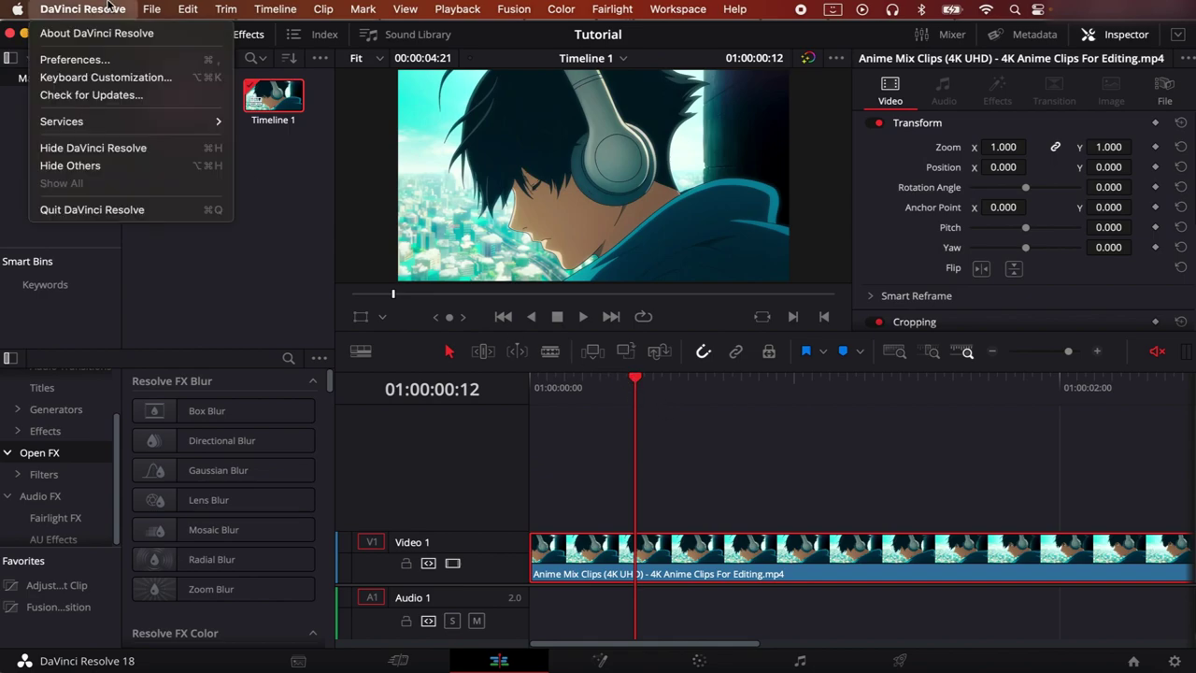
pyautogui.click(111, 62)
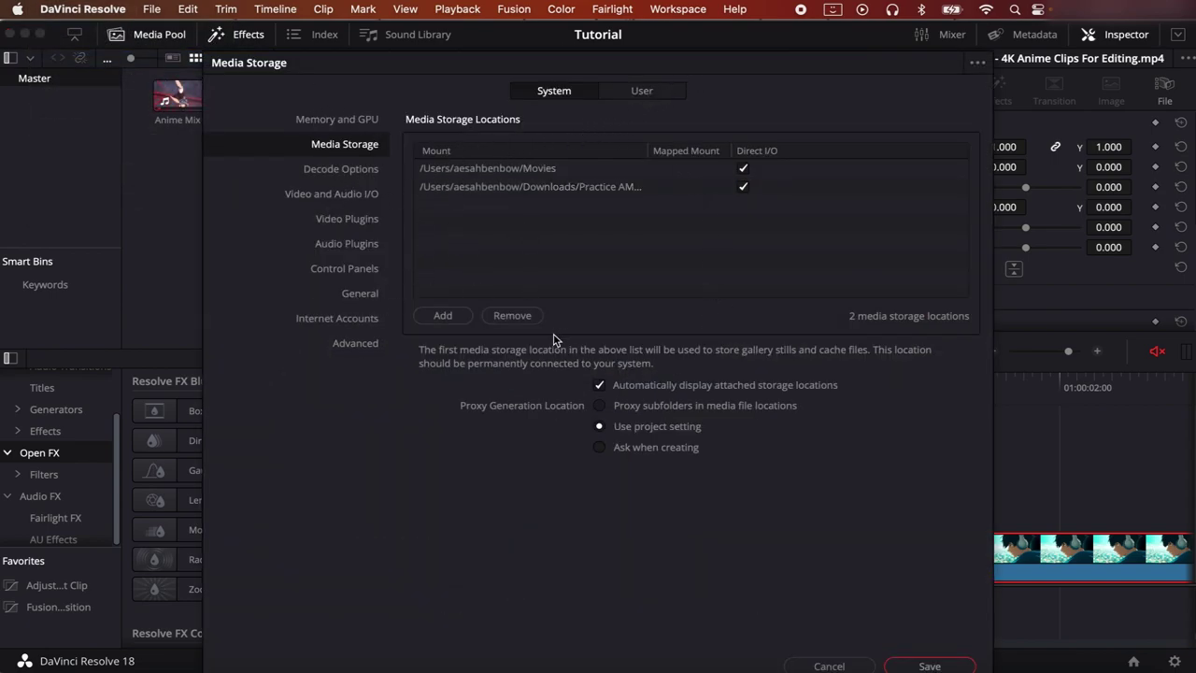
pyautogui.click(828, 665)
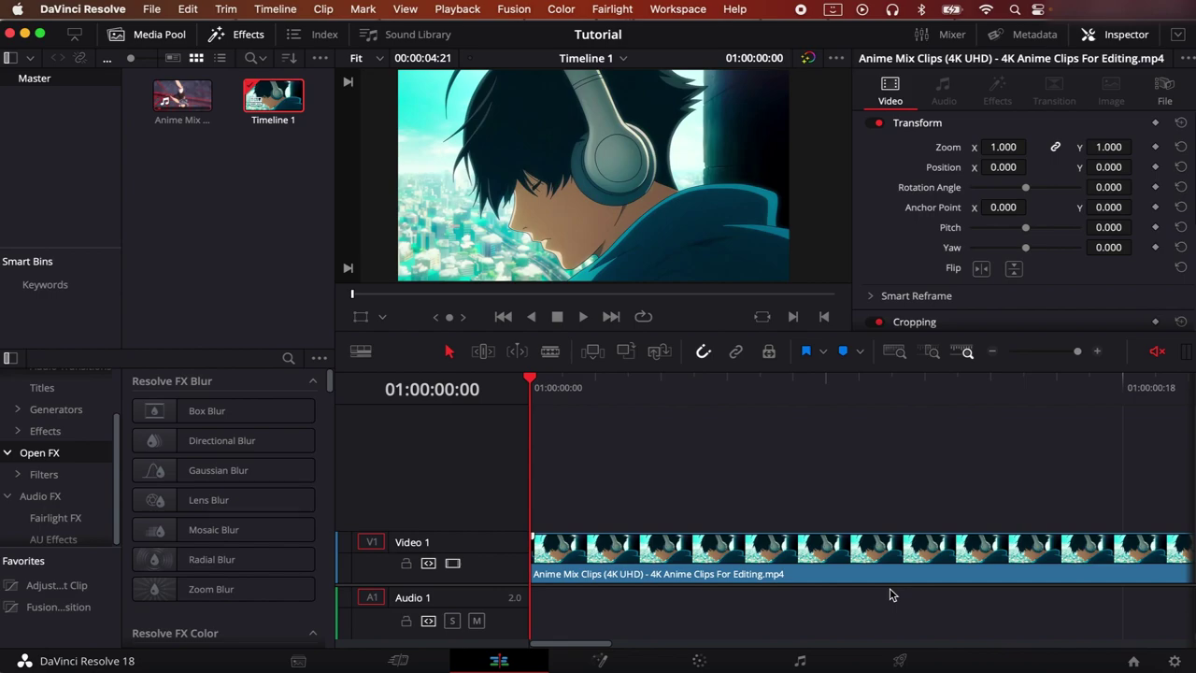
pyautogui.press('Right')
pyautogui.press('super+b')
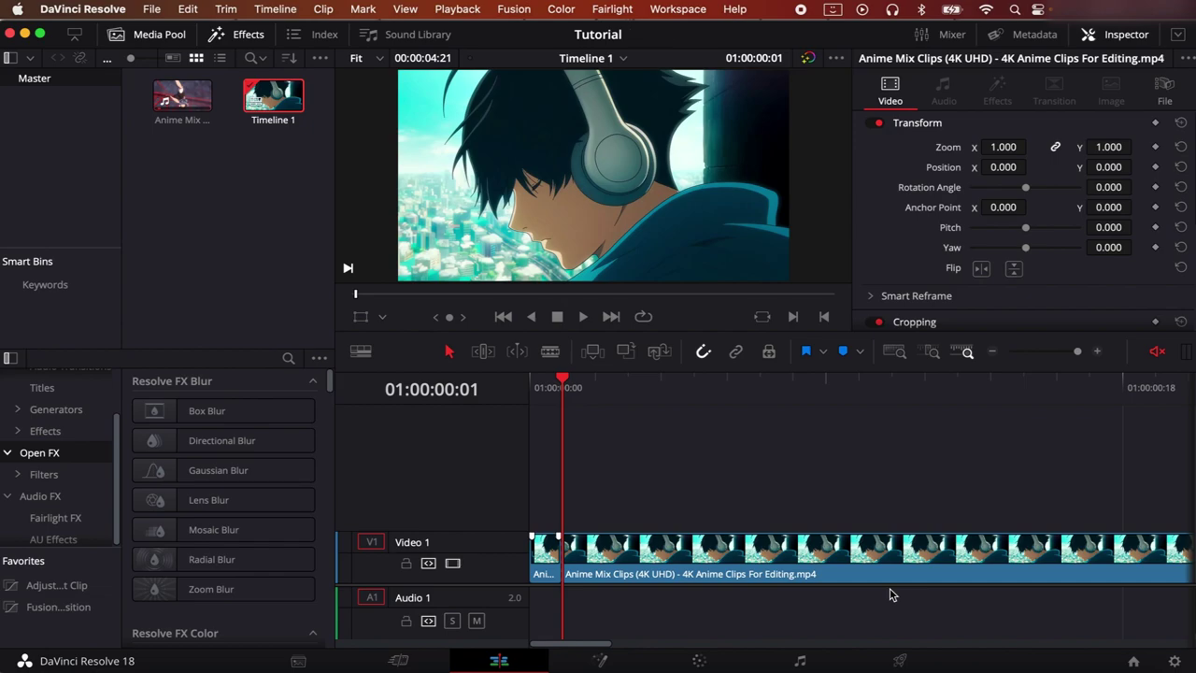
pyautogui.press('Right')
pyautogui.press('Right')
pyautogui.press('Right')
pyautogui.press('Right')
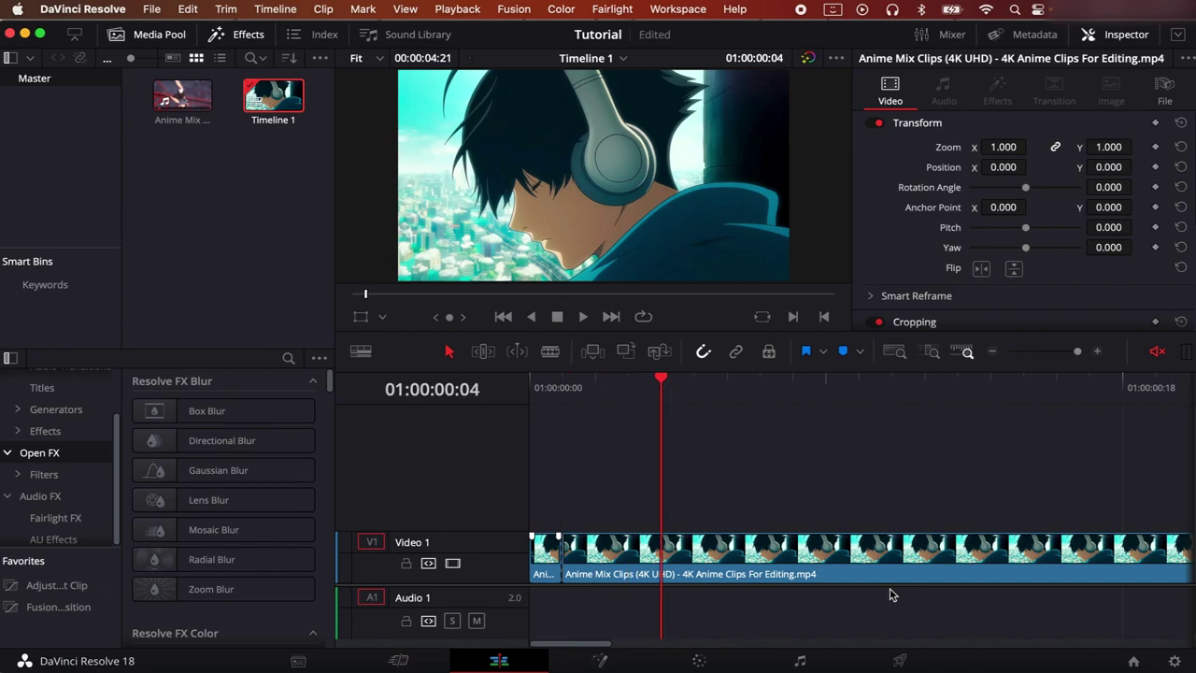
pyautogui.press('Left')
pyautogui.press('Left')
pyautogui.press('Left')
pyautogui.press('Left')
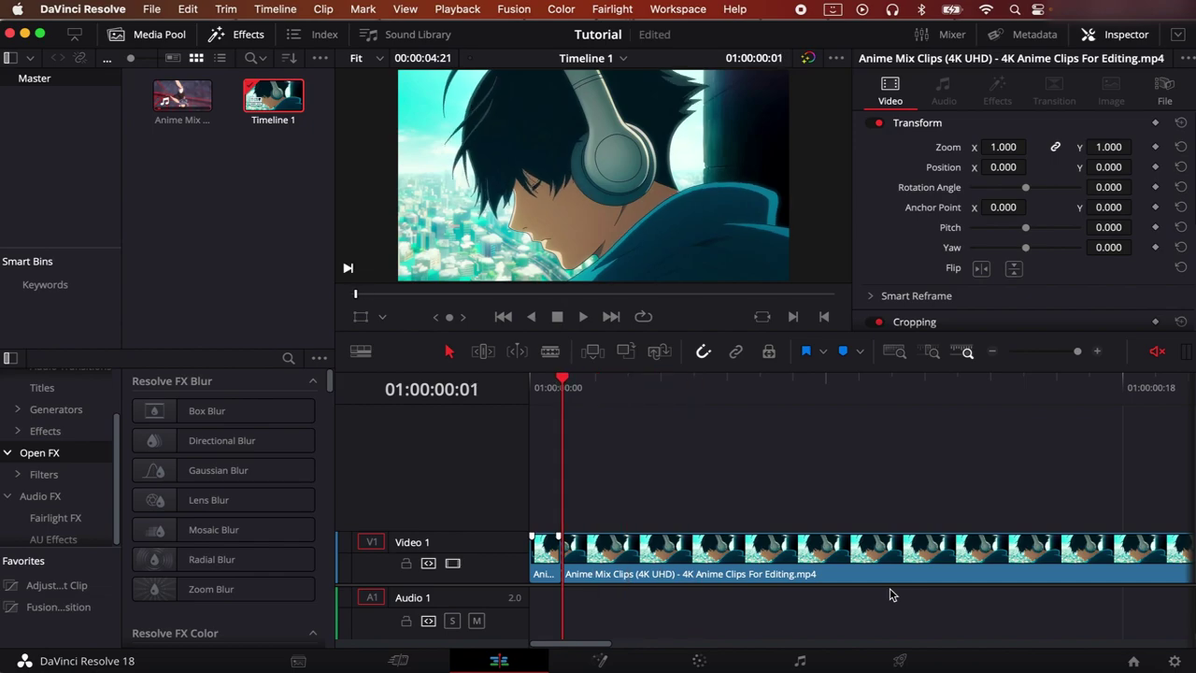
pyautogui.press('Right')
pyautogui.press('Right')
pyautogui.press('Right')
pyautogui.press('Right')
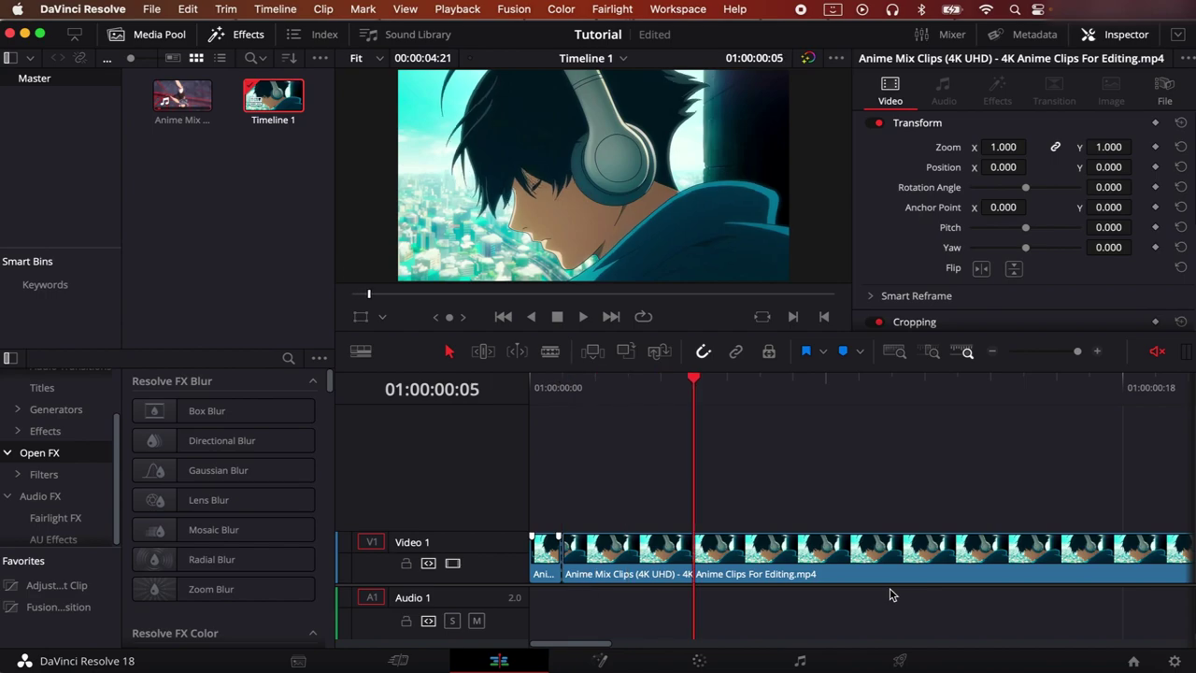
pyautogui.press('Left')
pyautogui.press('Right')
pyautogui.press('Left')
pyautogui.press('Right')
pyautogui.press('super+b')
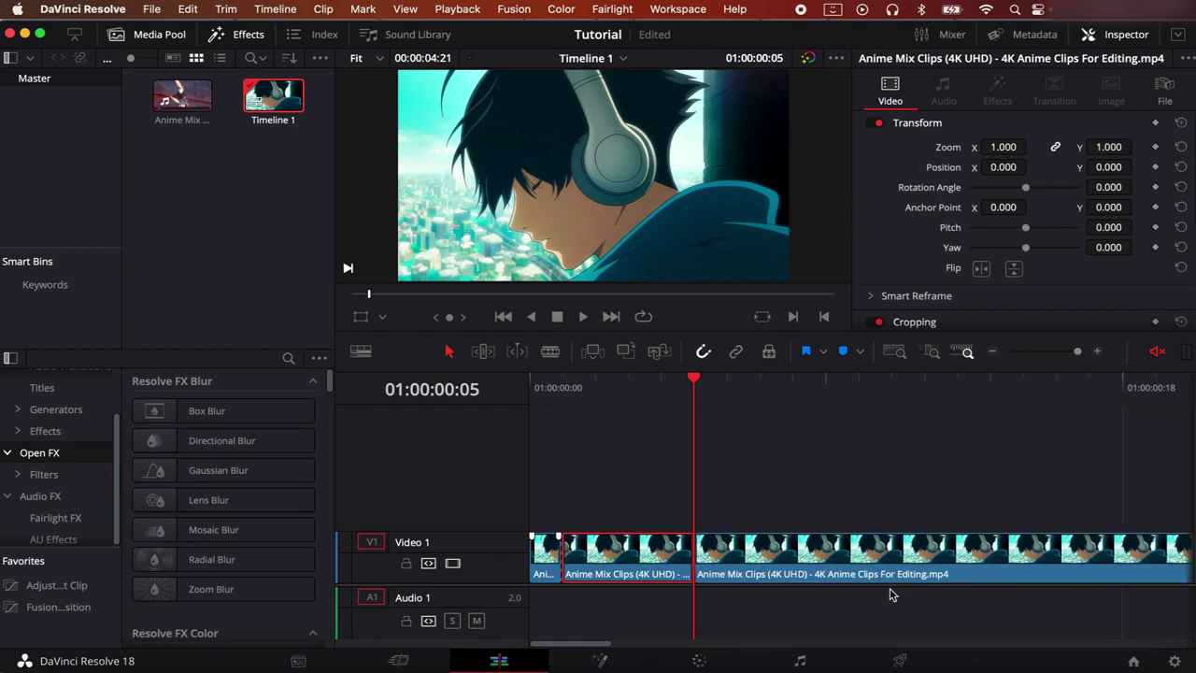
pyautogui.hotkey('shift', 'BackSpace')
pyautogui.press('Left')
pyautogui.press('Right')
pyautogui.press('Left')
pyautogui.press('Right')
pyautogui.press('Left')
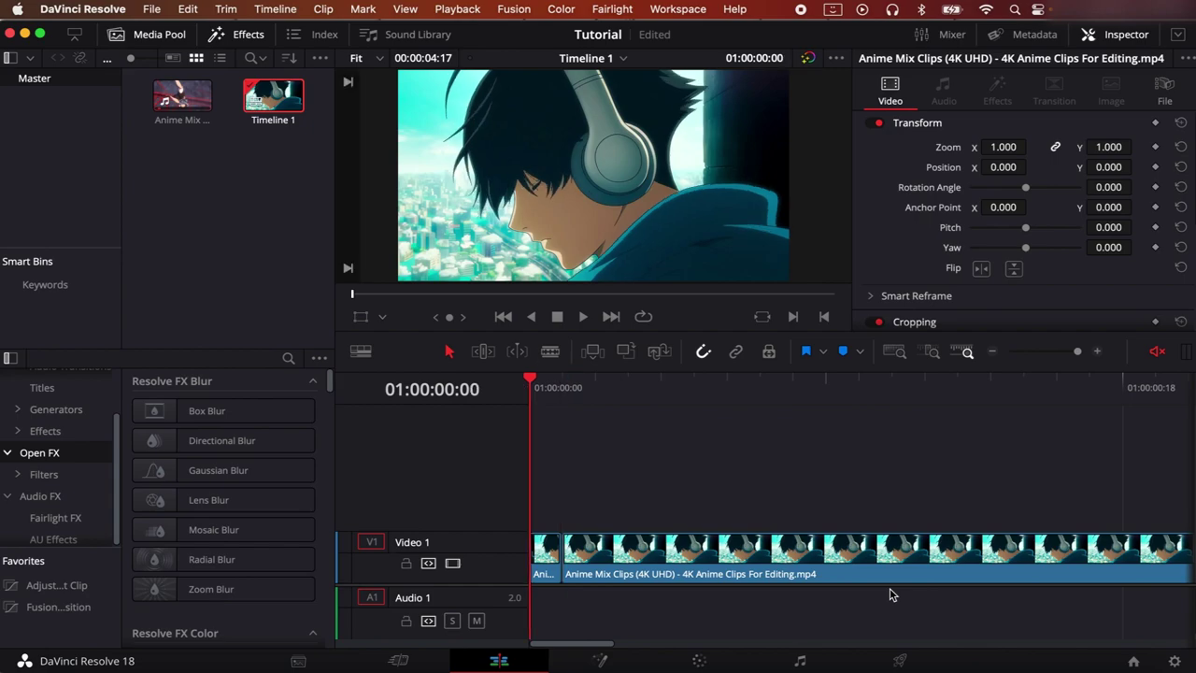
pyautogui.press('Right')
pyautogui.press('Left')
pyautogui.press('Right')
pyautogui.press('Right')
pyautogui.press('super+b')
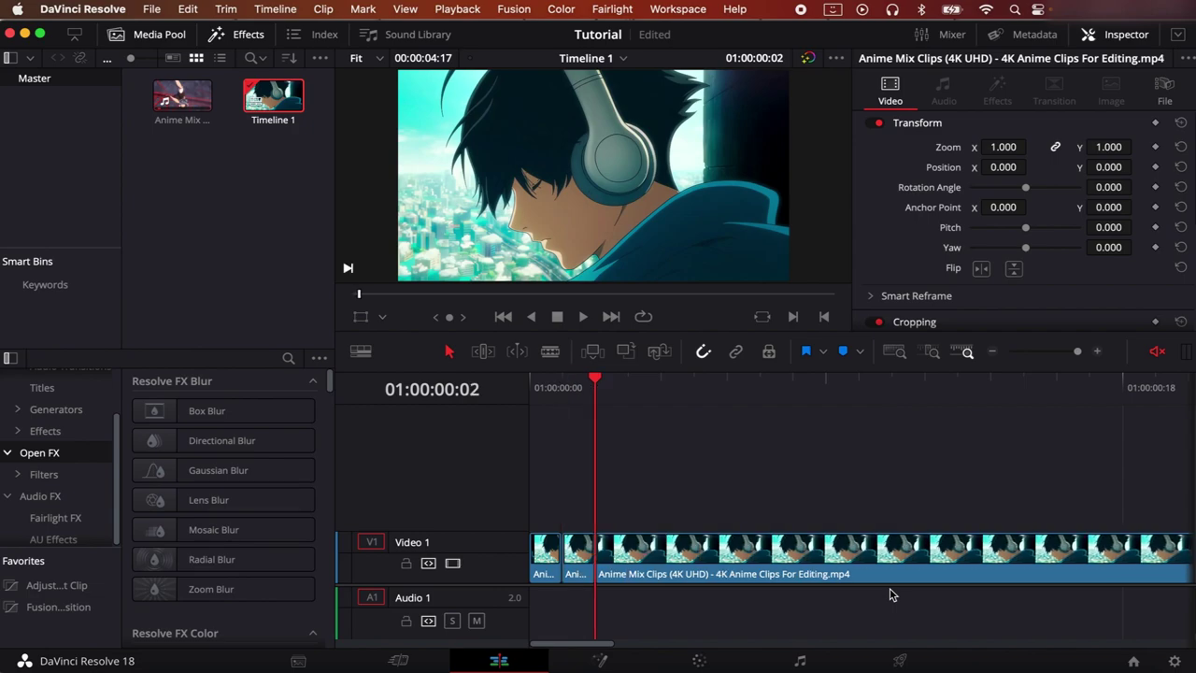
pyautogui.hotkey('shift', 'v')
pyautogui.press('Right')
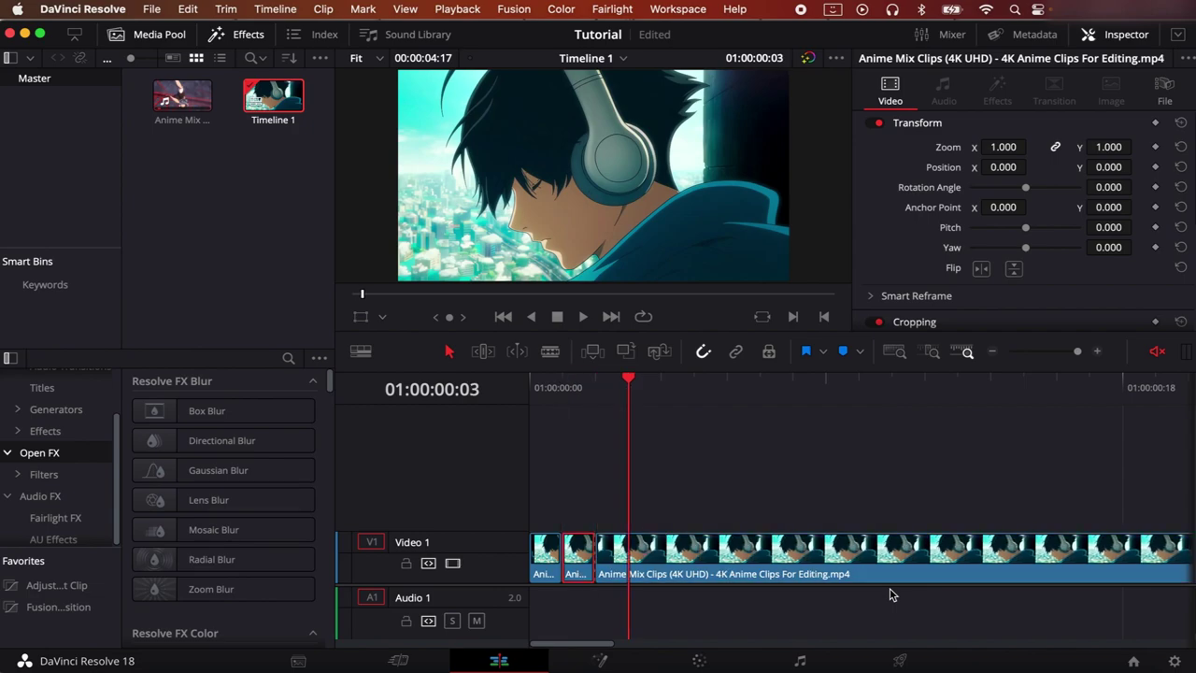
pyautogui.hotkey('shift', 'v')
pyautogui.press('super+b')
pyautogui.press('Left')
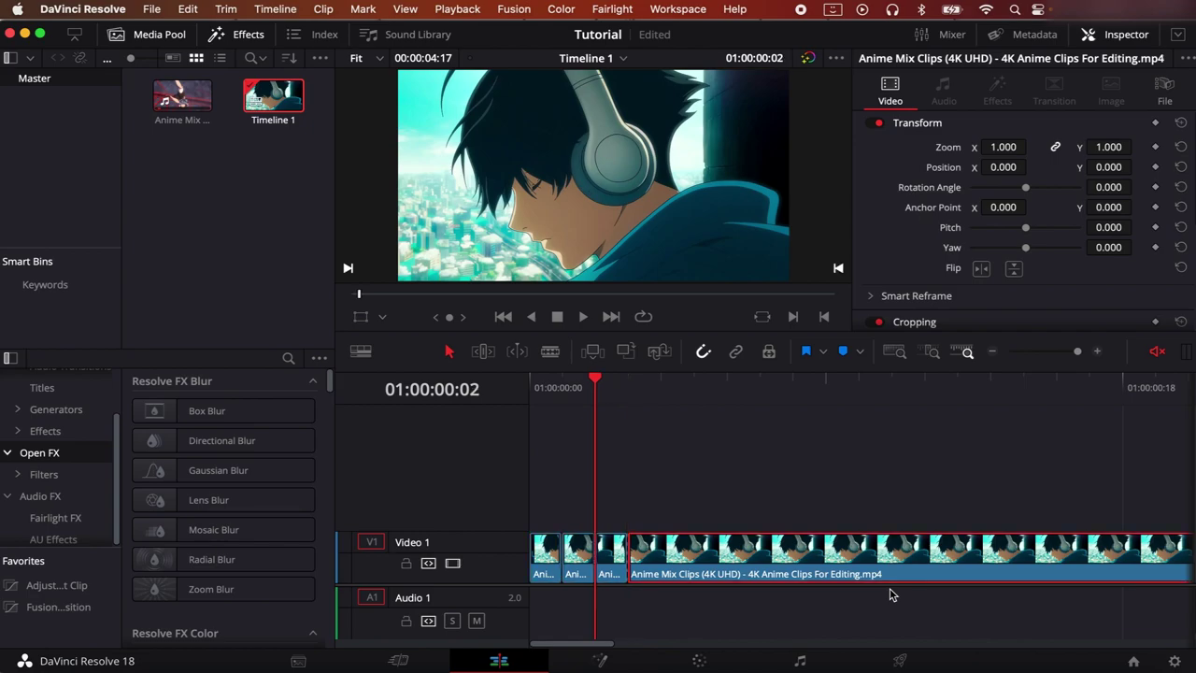
pyautogui.press('super+z')
pyautogui.press('Left')
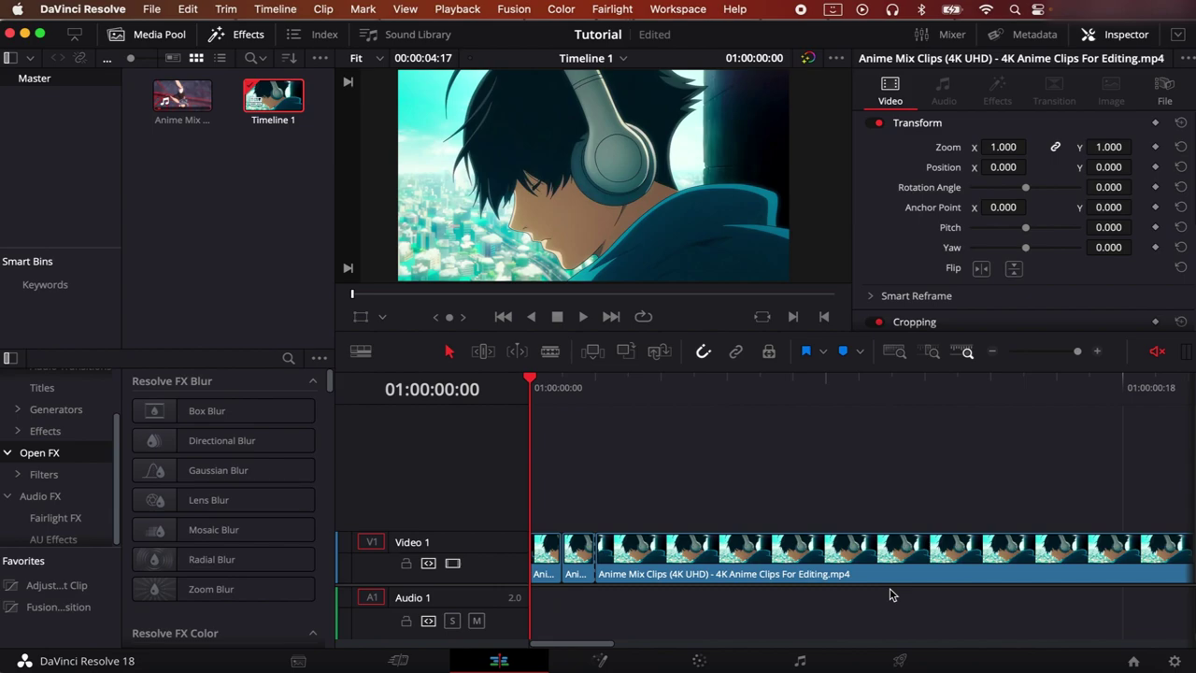
pyautogui.press('Right')
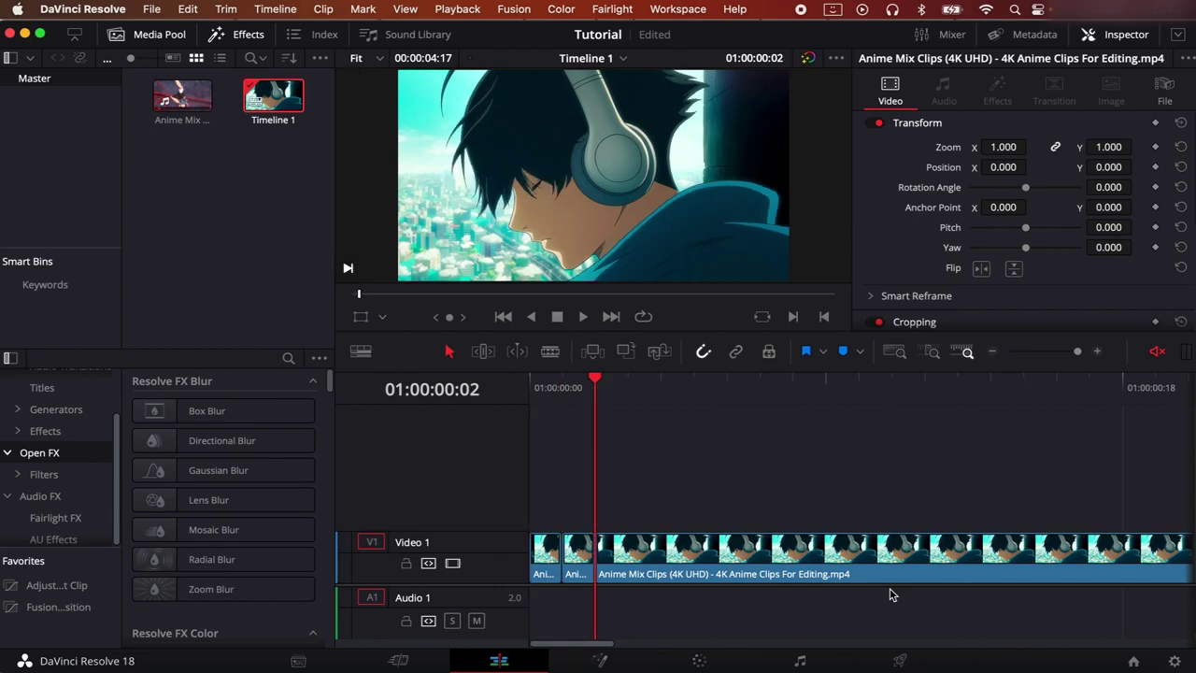
pyautogui.press('Right')
pyautogui.press('Right')
pyautogui.press('Right')
pyautogui.press('Right')
pyautogui.press('Right')
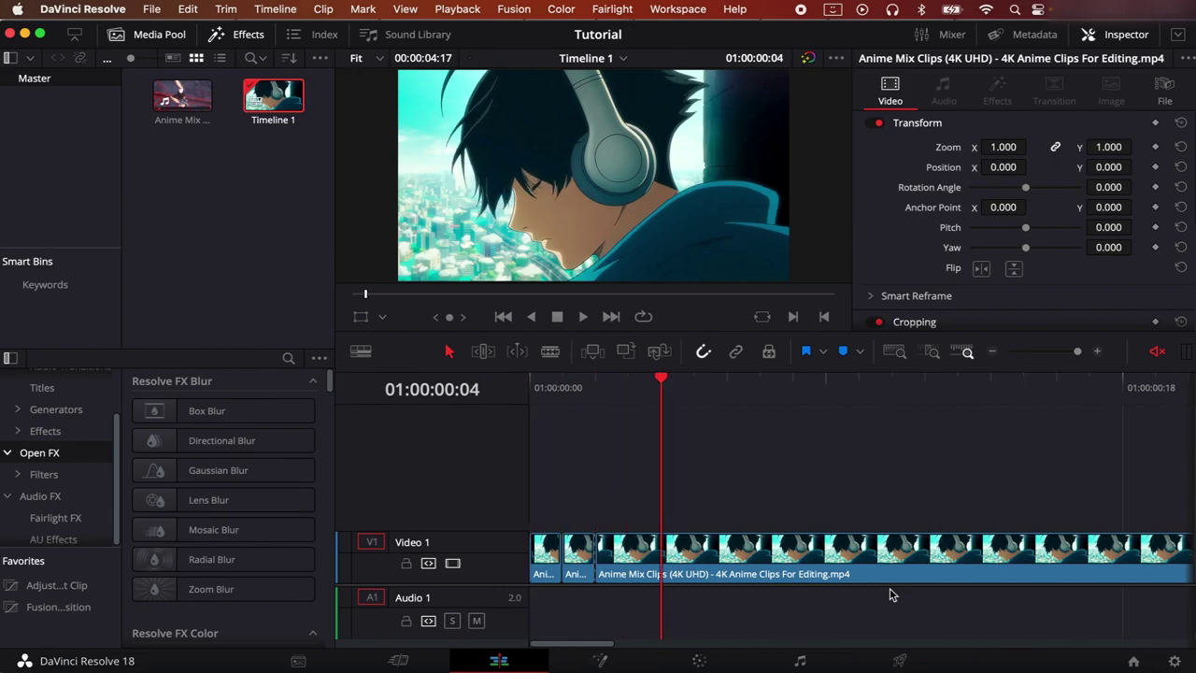
pyautogui.press('Left')
pyautogui.press('Left')
pyautogui.press('Right')
pyautogui.press('Left')
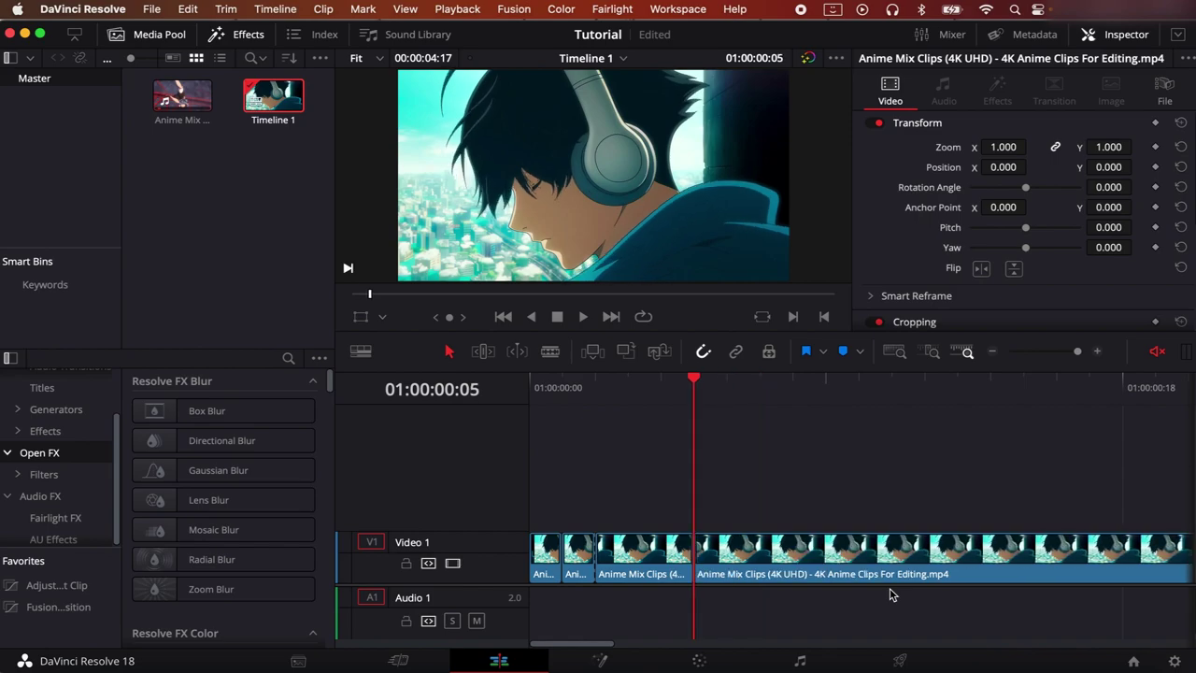
pyautogui.press('Up')
pyautogui.press('Up')
pyautogui.press('Right')
pyautogui.press('Right')
pyautogui.press('Left')
pyautogui.press('Left')
pyautogui.press('Left')
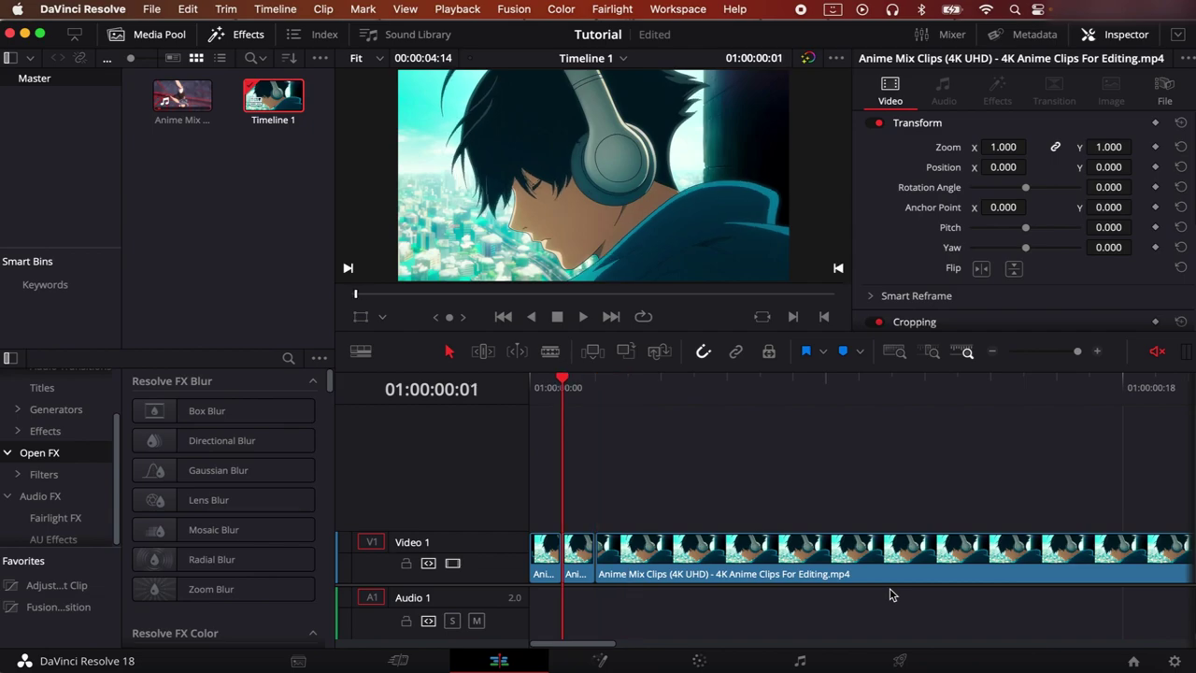
pyautogui.press('Right')
pyautogui.press('Right')
pyautogui.press('Right')
pyautogui.press('Left')
pyautogui.press('Left')
pyautogui.press('Right')
pyautogui.press('Right')
pyautogui.press('Left')
pyautogui.press('Right')
pyautogui.press('Left')
pyautogui.press('Right')
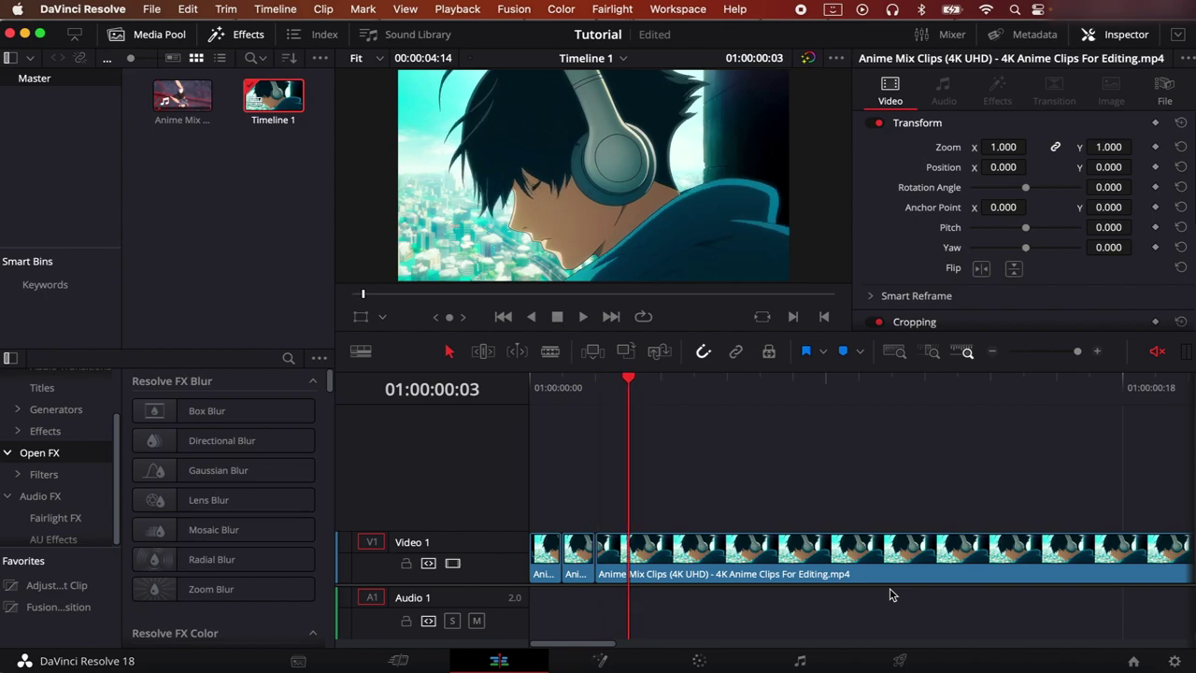
pyautogui.press('Left')
pyautogui.press('Left')
pyautogui.press('Left')
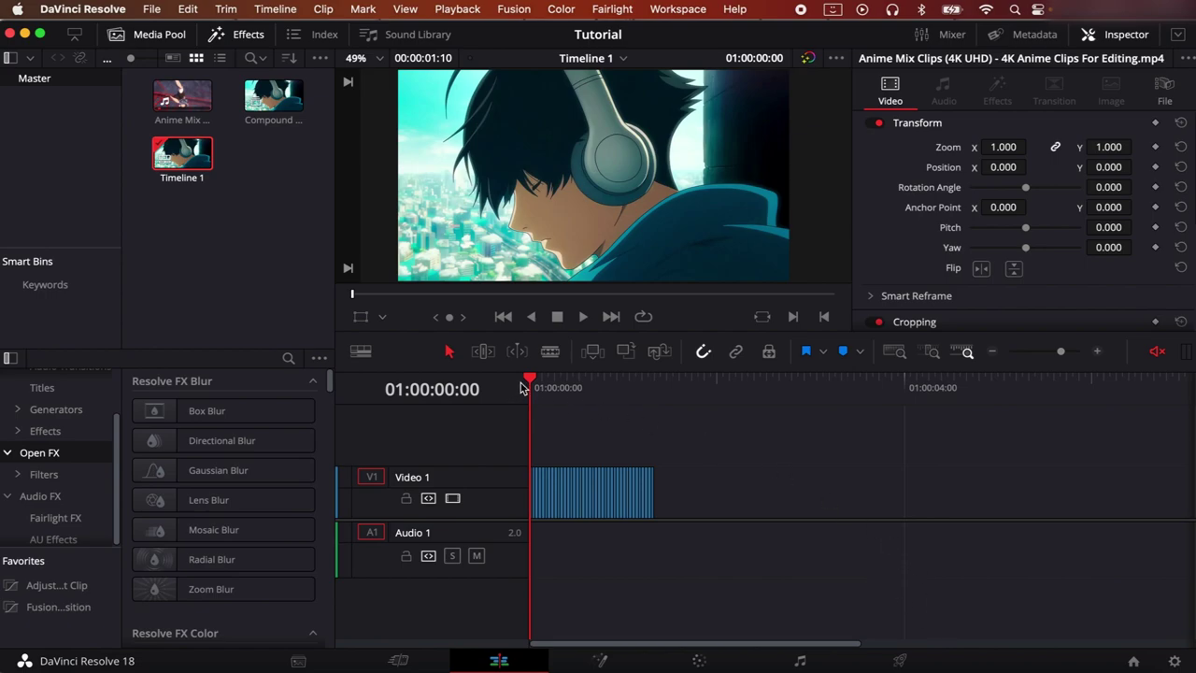
# Enable Stacked Timelines, add a second empty timeline tab, and return to the Timeline 1 tab
pyautogui.click(359, 352)
pyautogui.click(308, 416)
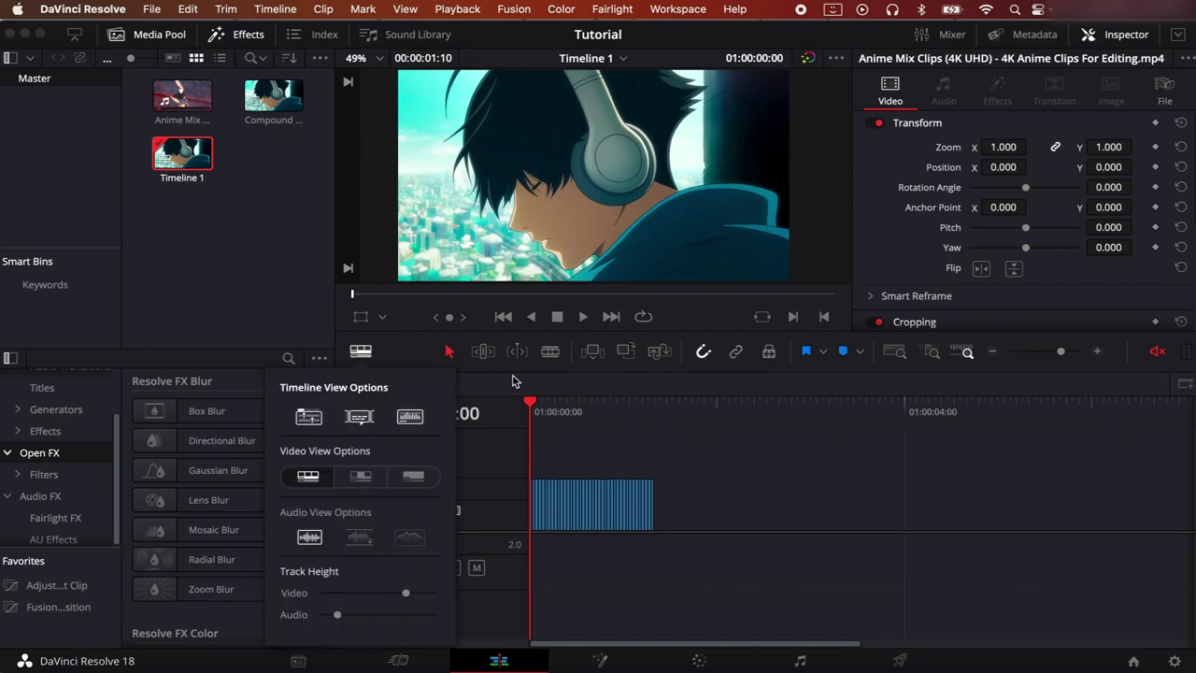
pyautogui.click(446, 386)
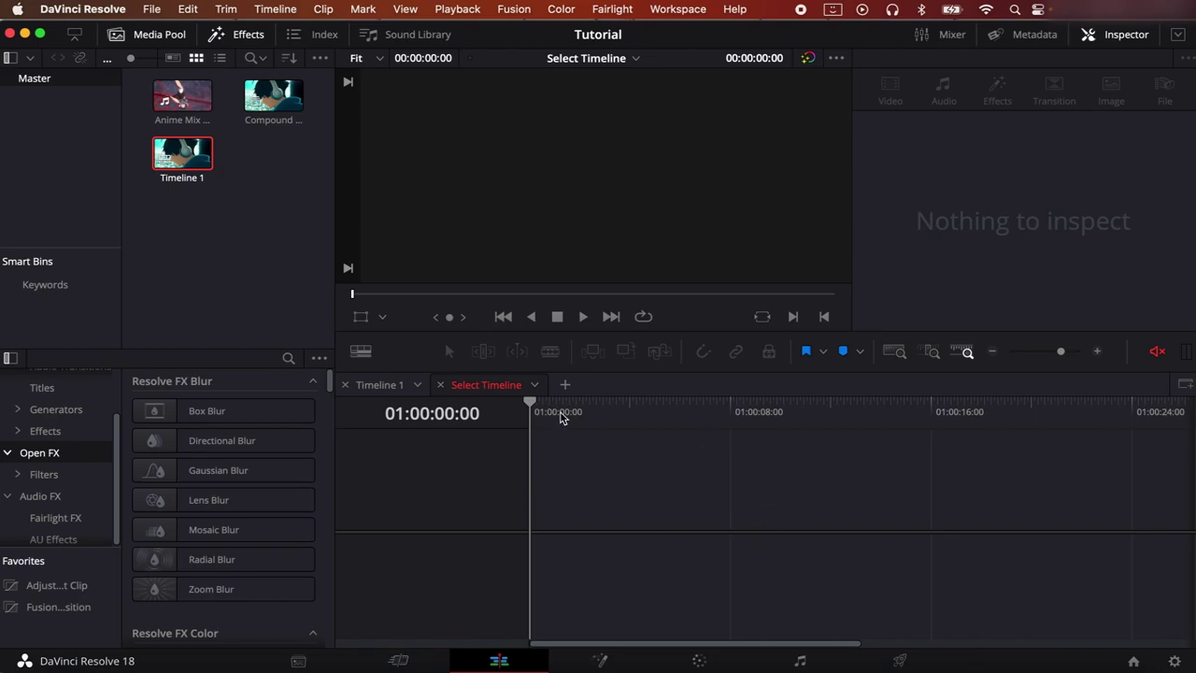
pyautogui.click(386, 386)
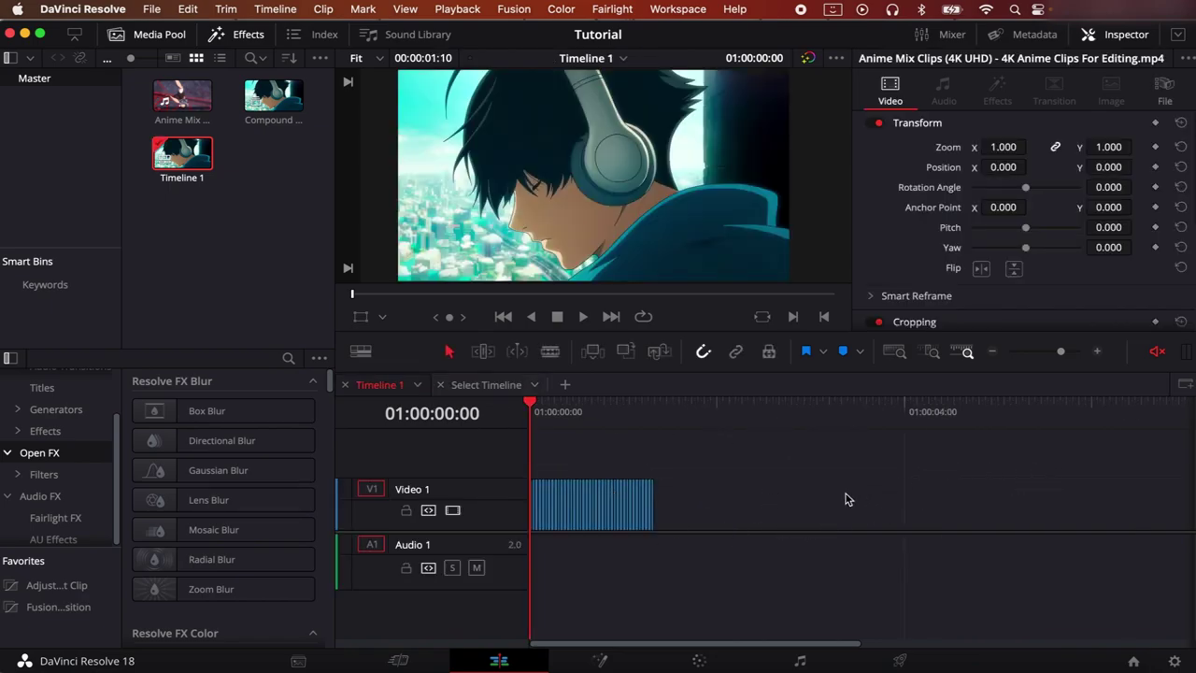
pyautogui.click(486, 385)
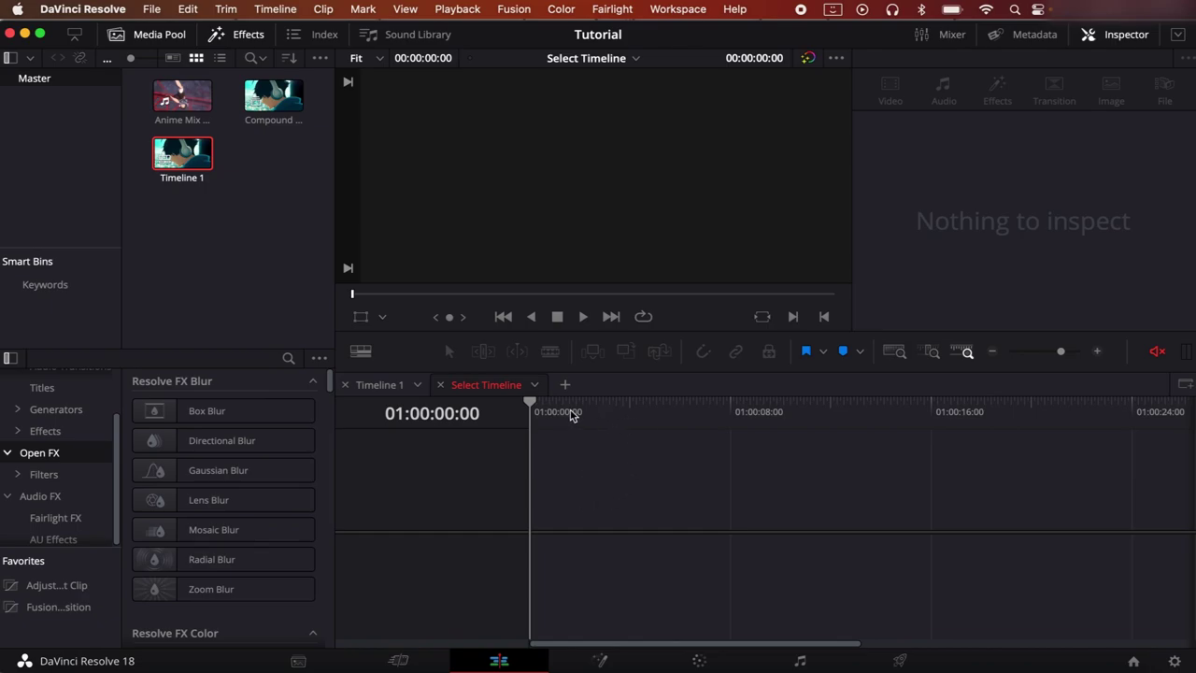
pyautogui.press('F2')
pyautogui.click(383, 390)
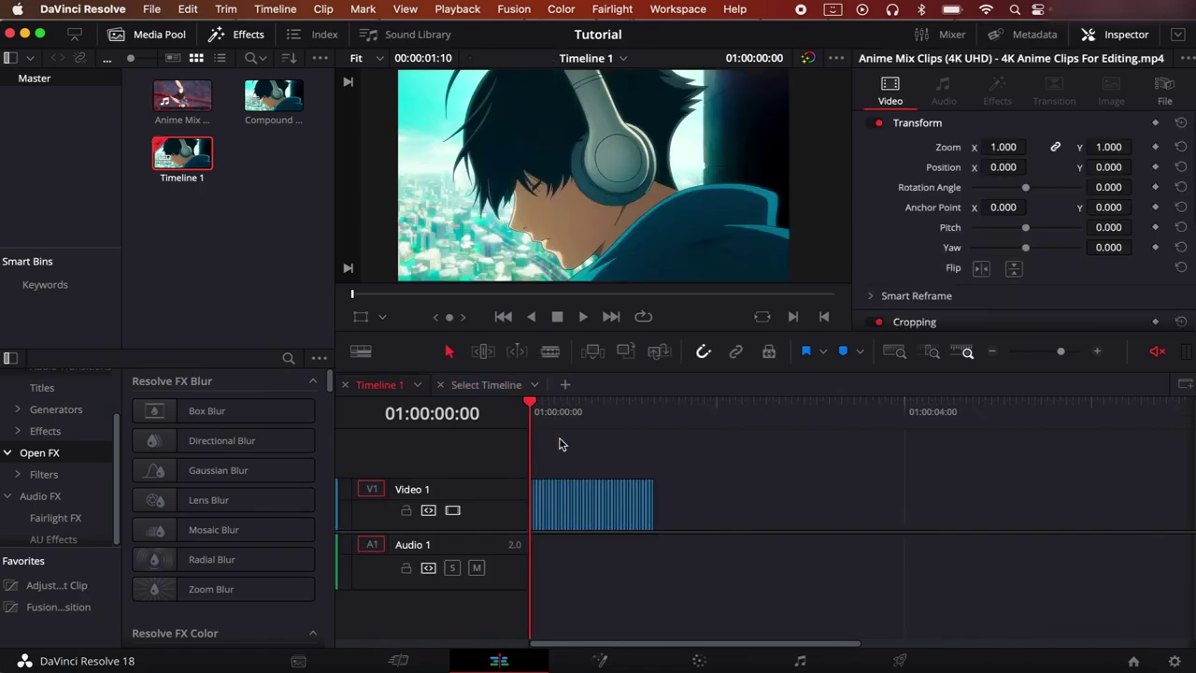
# Nest all the Video 1 clips into Compound Clip 2 and scrub through it
pyautogui.moveTo(743, 470); pyautogui.dragTo(545, 520)
pyautogui.rightClick(608, 491)
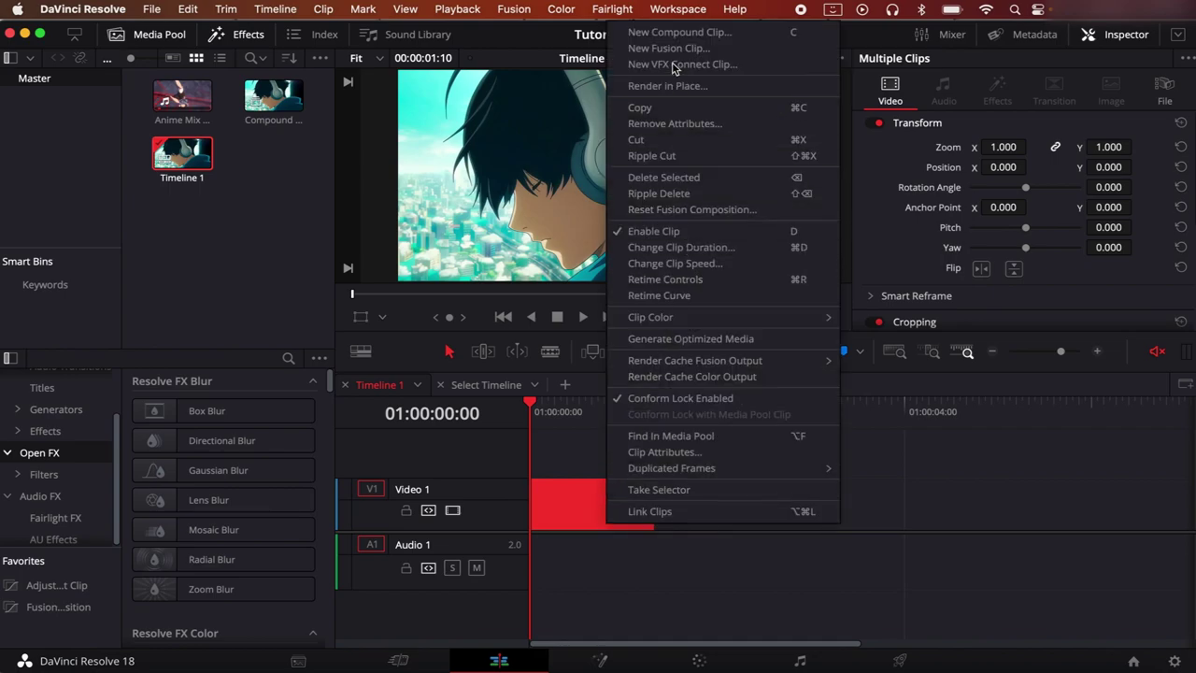
pyautogui.click(752, 33)
pyautogui.click(707, 406)
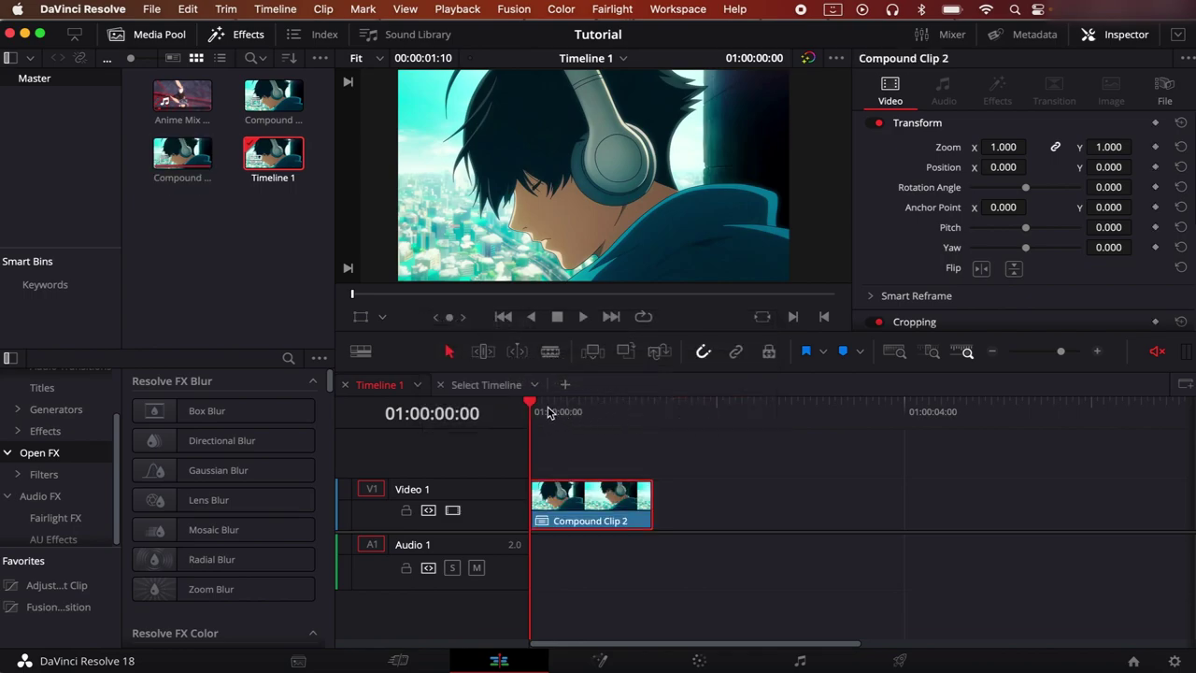
pyautogui.moveTo(549, 412)
pyautogui.mouseDown()
pyautogui.moveTo(622, 412)
pyautogui.moveTo(530, 413)
pyautogui.mouseUp()
# On the Deliver page, set the output file name to Pre 1
pyautogui.click(901, 659)
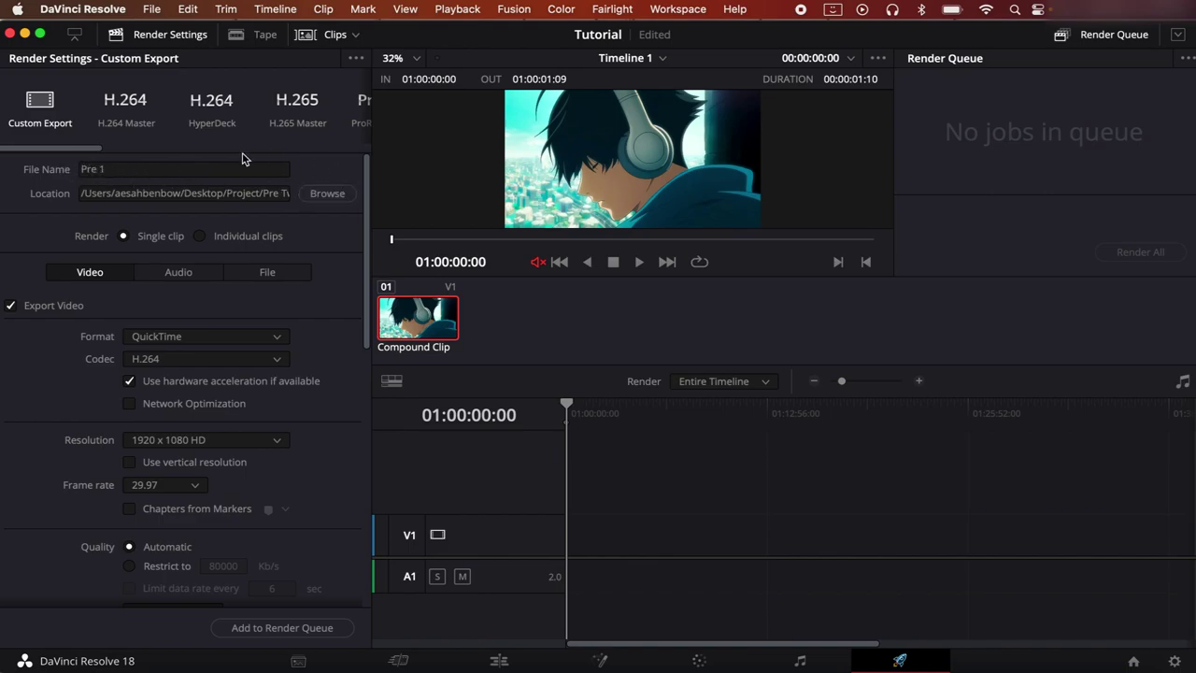
pyautogui.click(103, 169)
pyautogui.press('BackSpace')
pyautogui.click(149, 167)
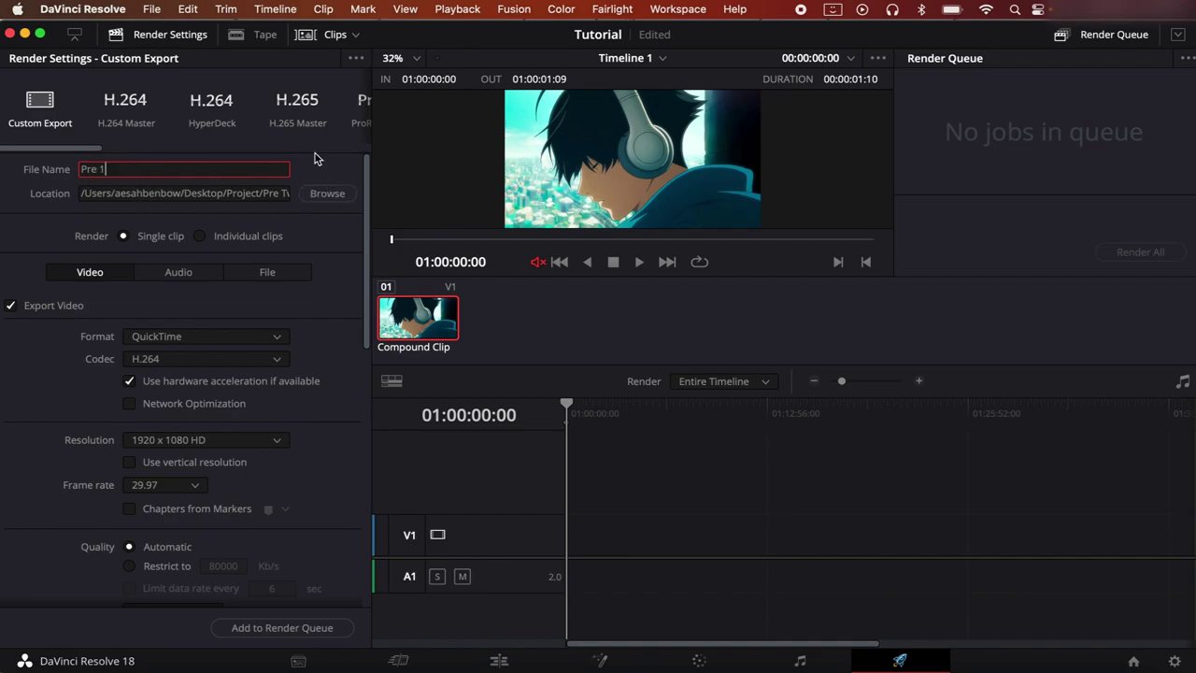
pyautogui.scroll(-15, 247, 352)
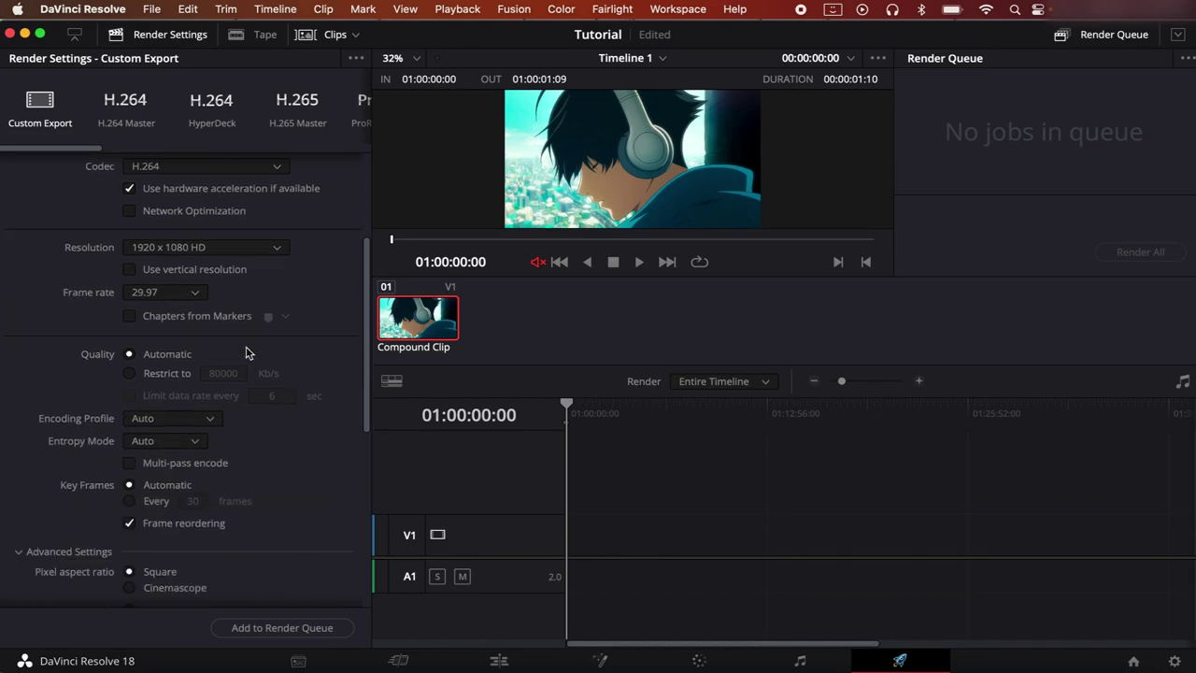
pyautogui.scroll(-3, 248, 352)
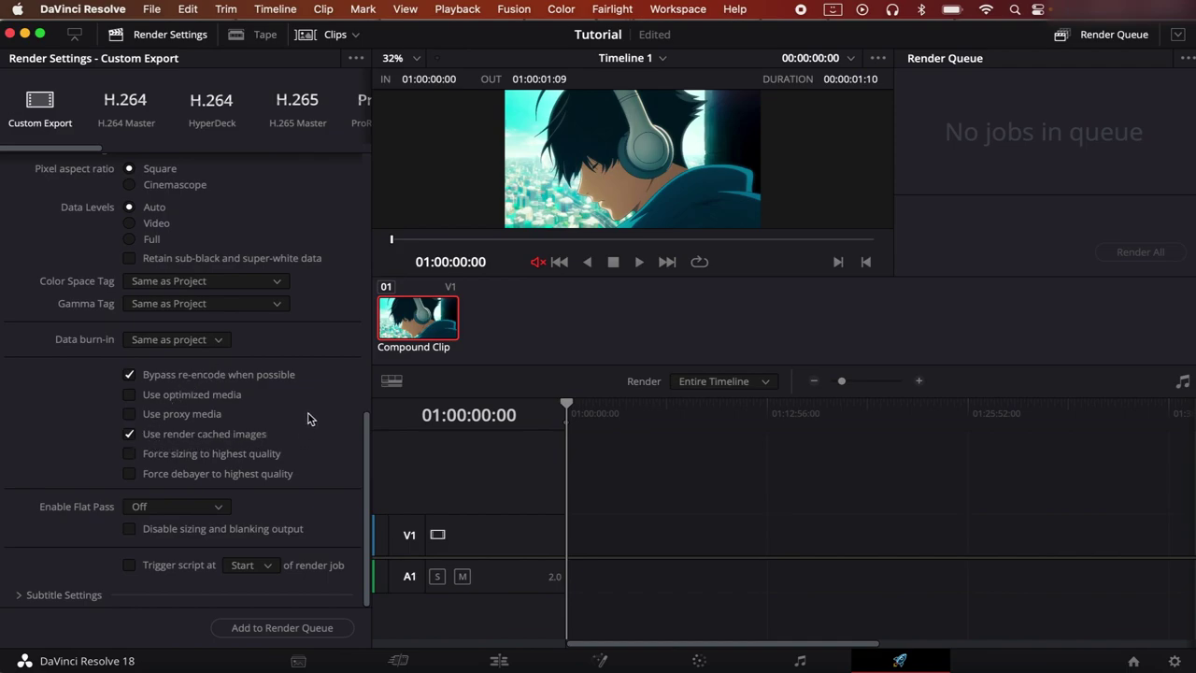
pyautogui.scroll(15, 309, 417)
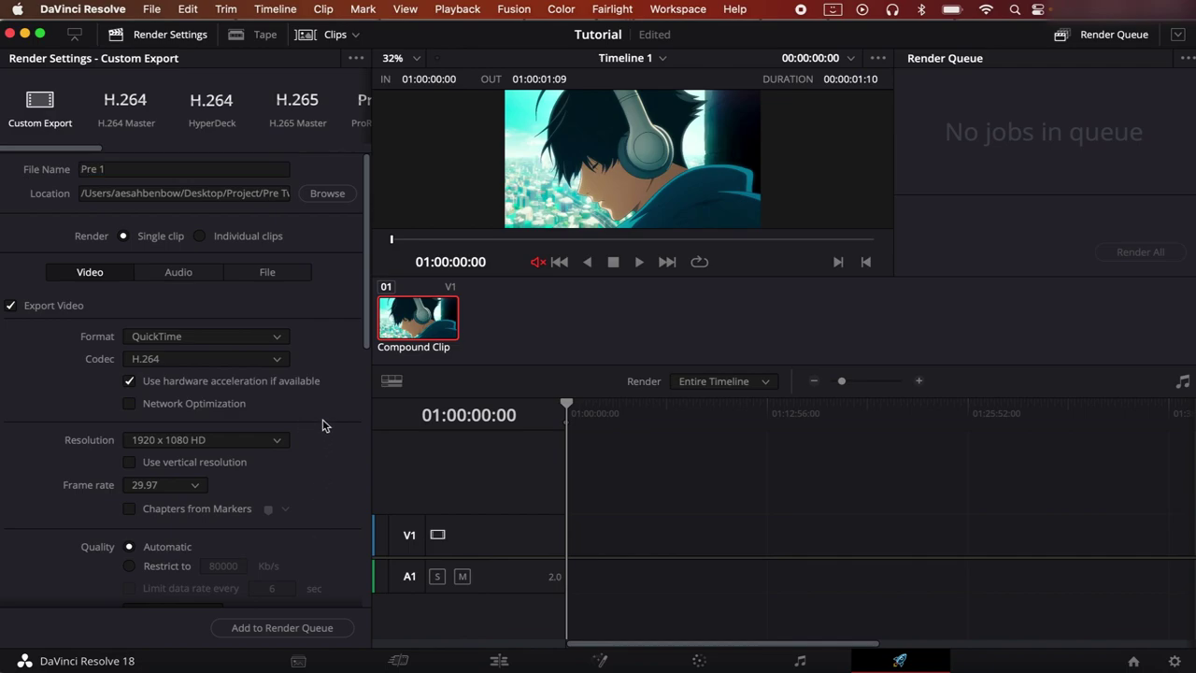
# Set the render destination to the Project's Pre Twix folder
pyautogui.click(320, 193)
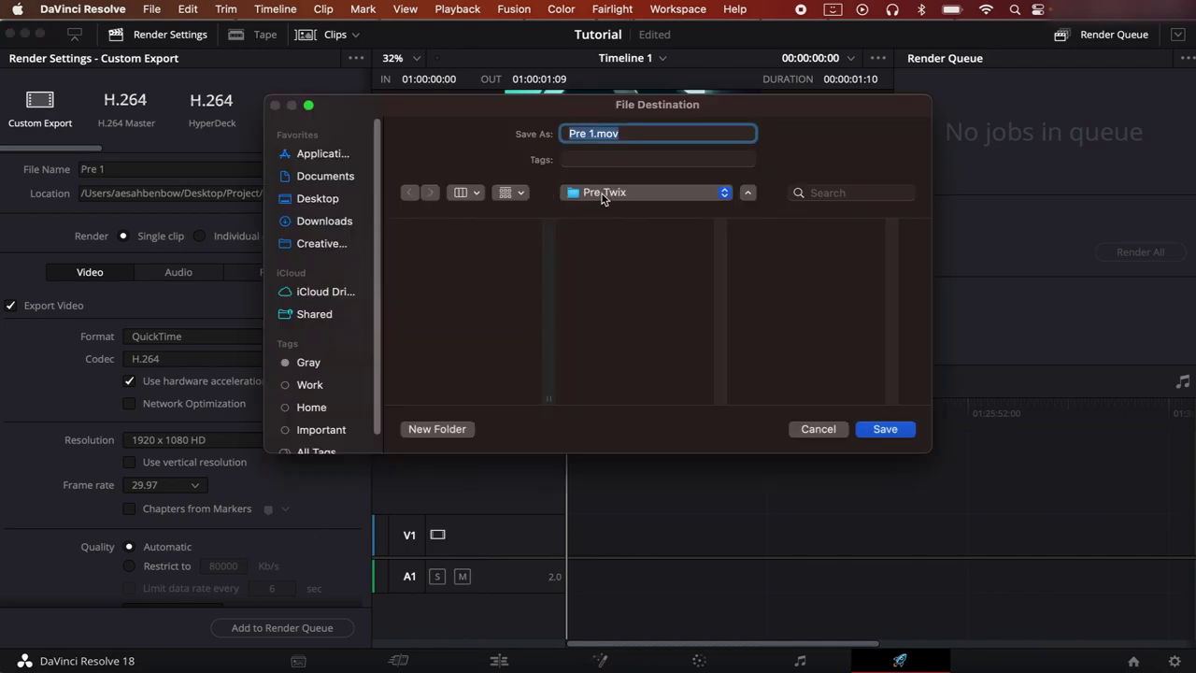
pyautogui.click(568, 196)
pyautogui.click(607, 212)
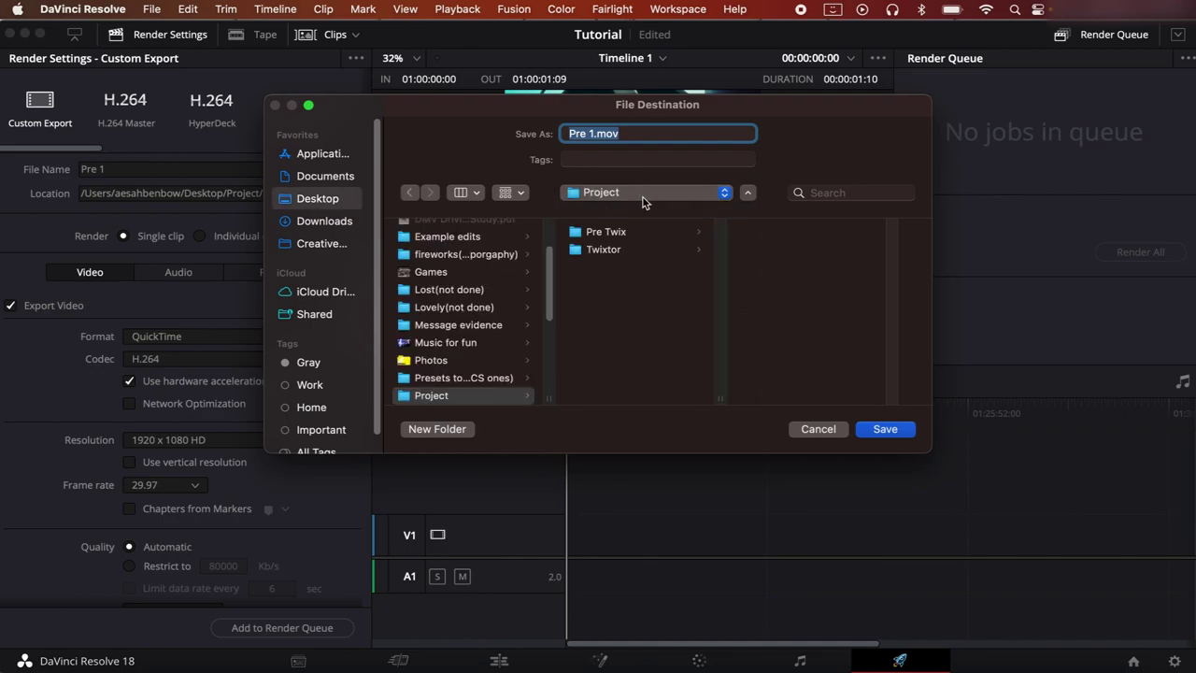
pyautogui.click(635, 233)
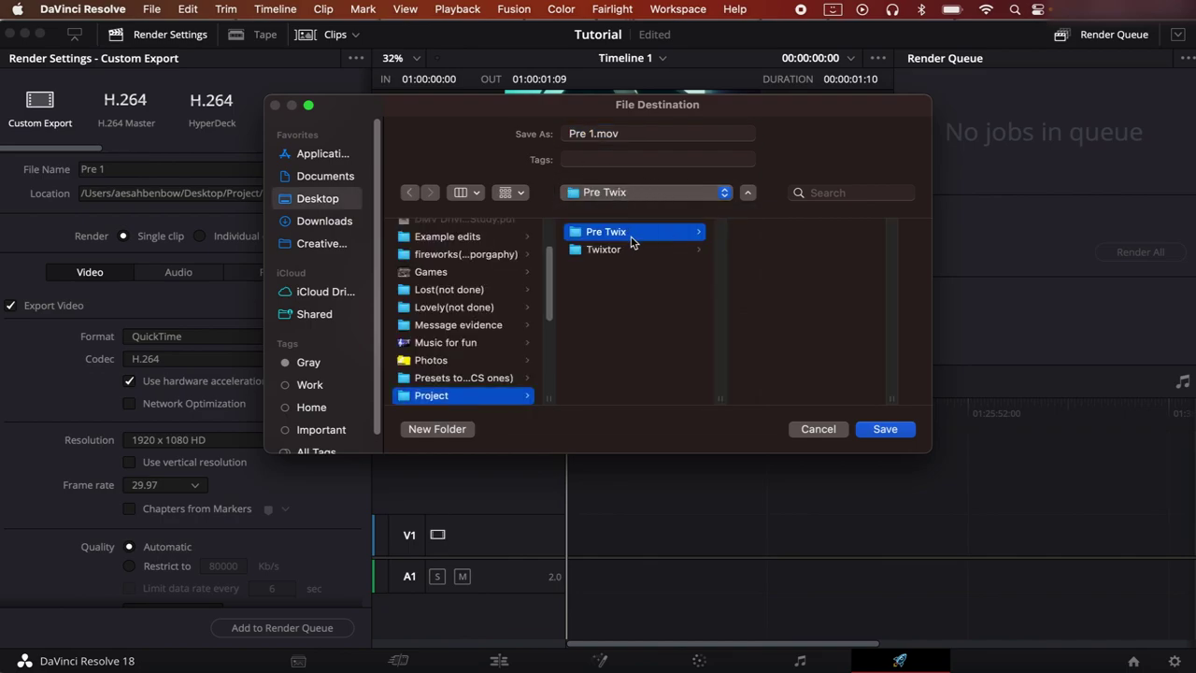
pyautogui.click(627, 252)
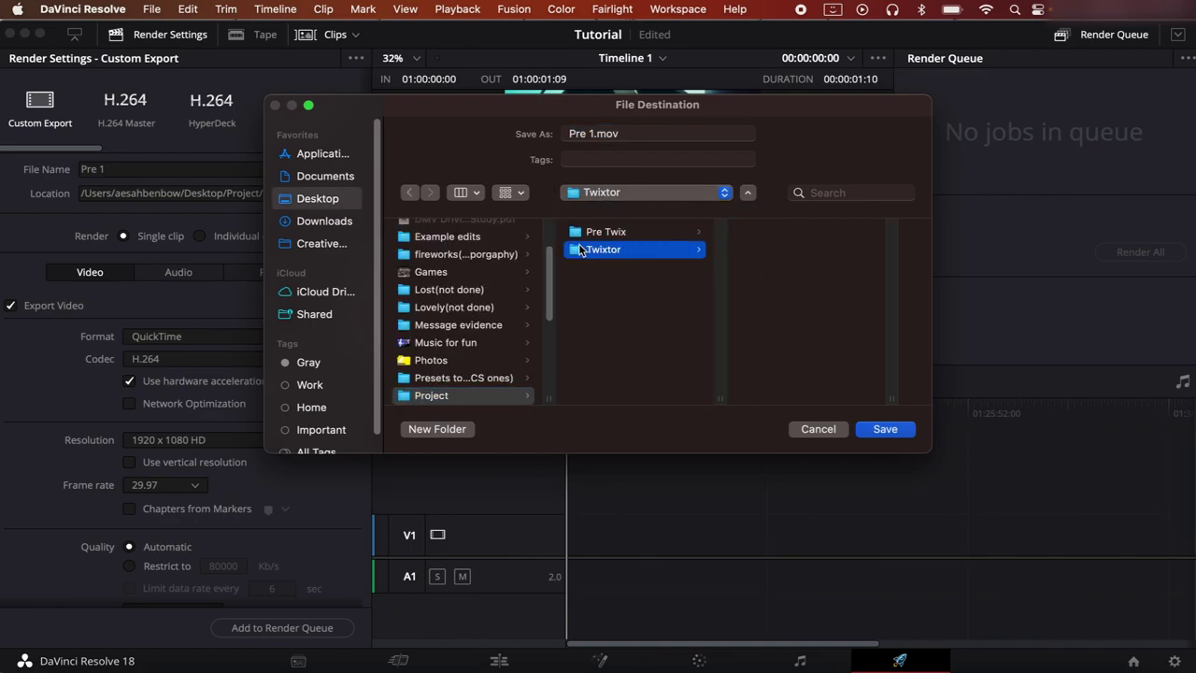
pyautogui.click(633, 233)
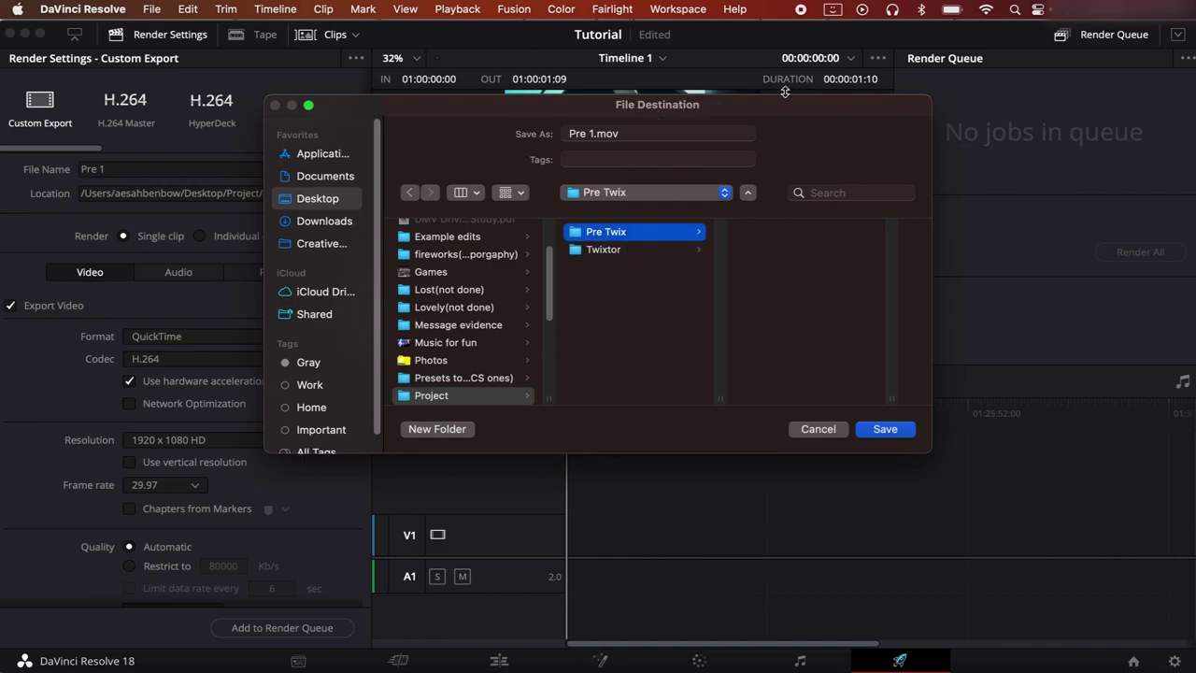
pyautogui.click(883, 429)
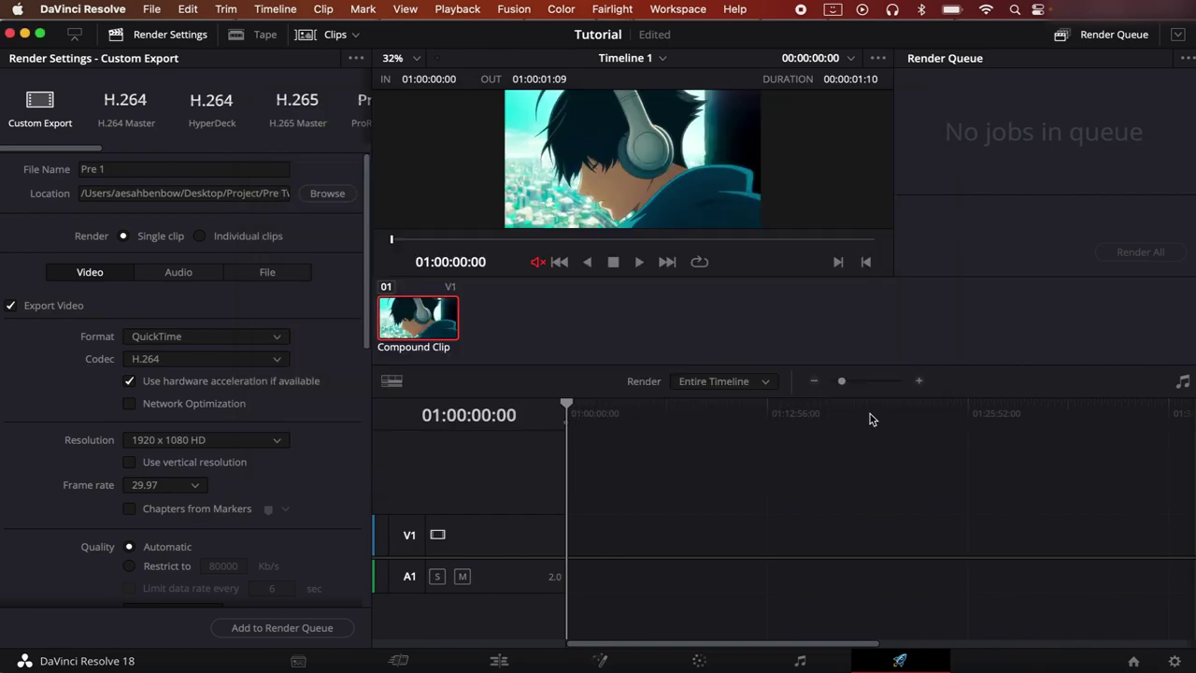
# Queue and render Timeline 1, then remove the finished job from the queue
pyautogui.click(291, 624)
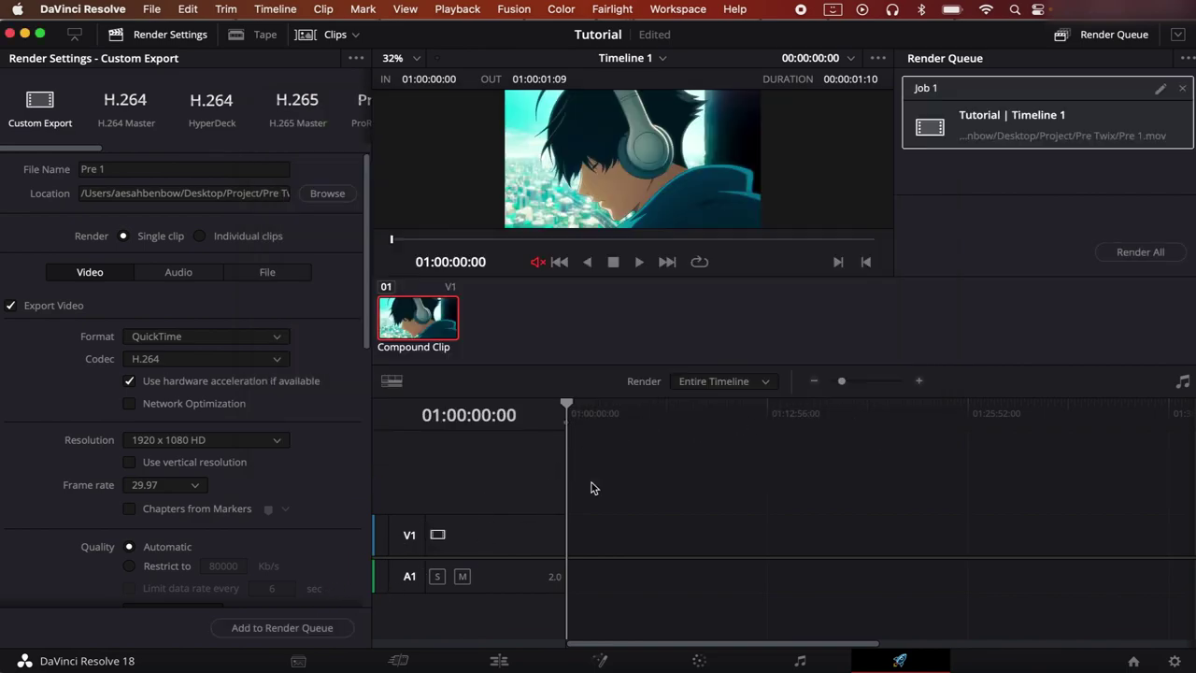
pyautogui.click(1141, 253)
pyautogui.click(1182, 88)
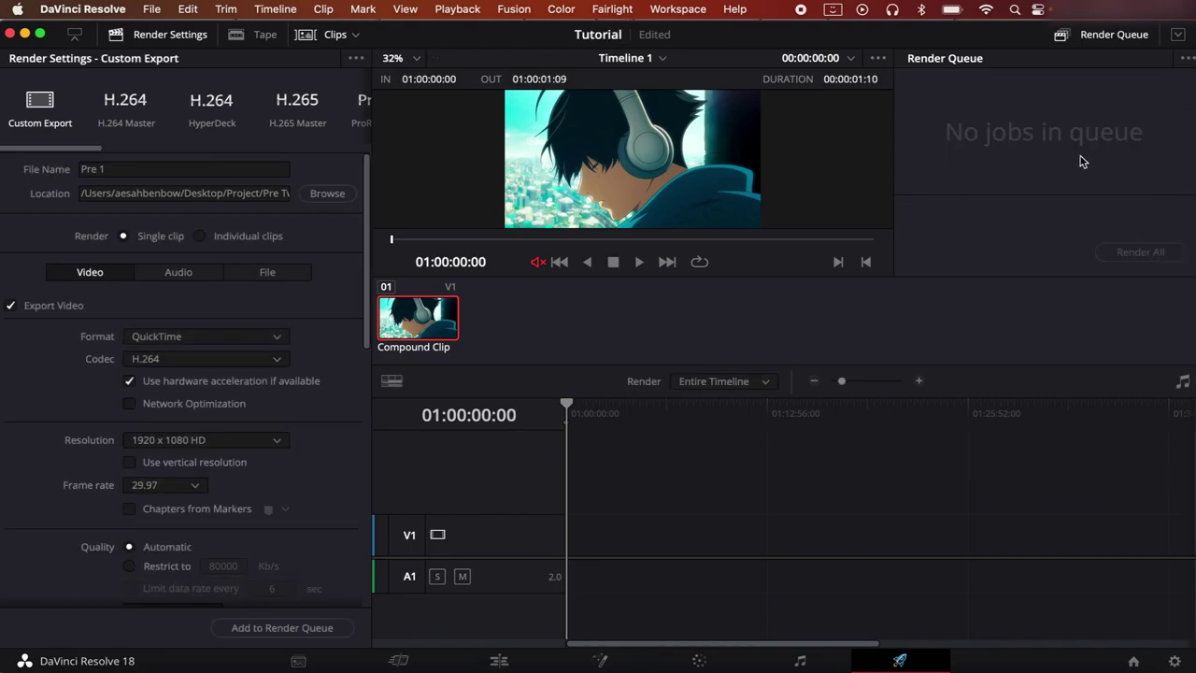
# Delete Compound Clip 2 and drag Pre 1.mov from Finder's Project/Pre Twix folder onto the timeline start
pyautogui.click(497, 657)
pyautogui.click(583, 511)
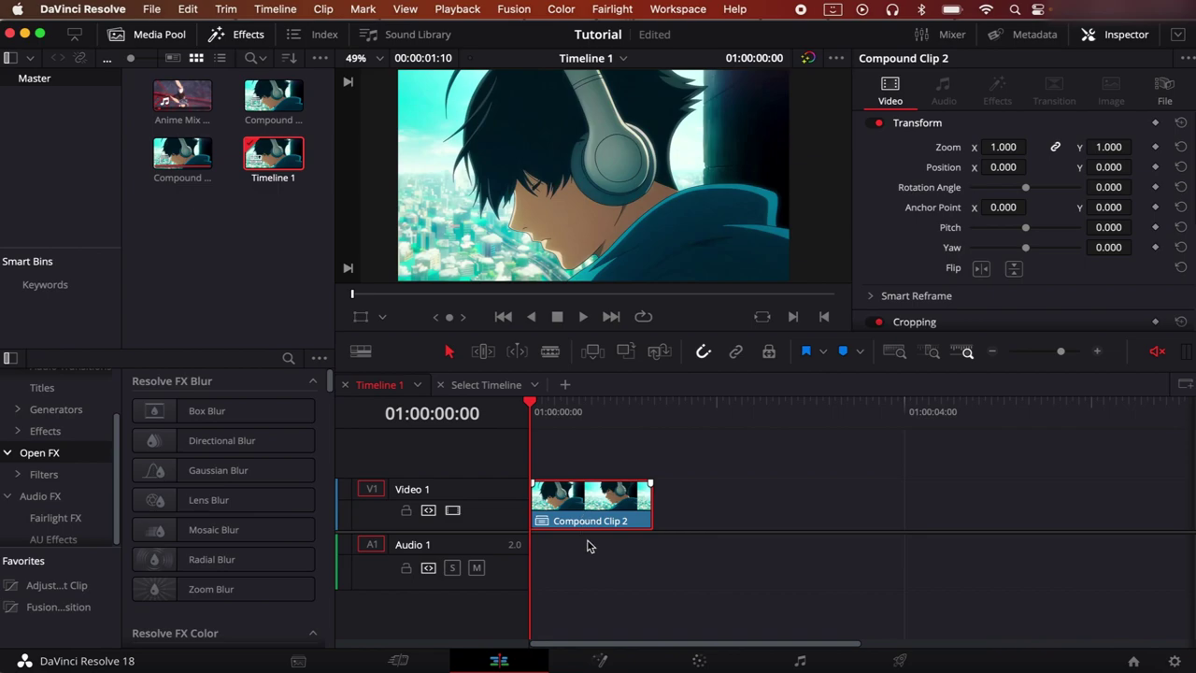
pyautogui.press('Delete')
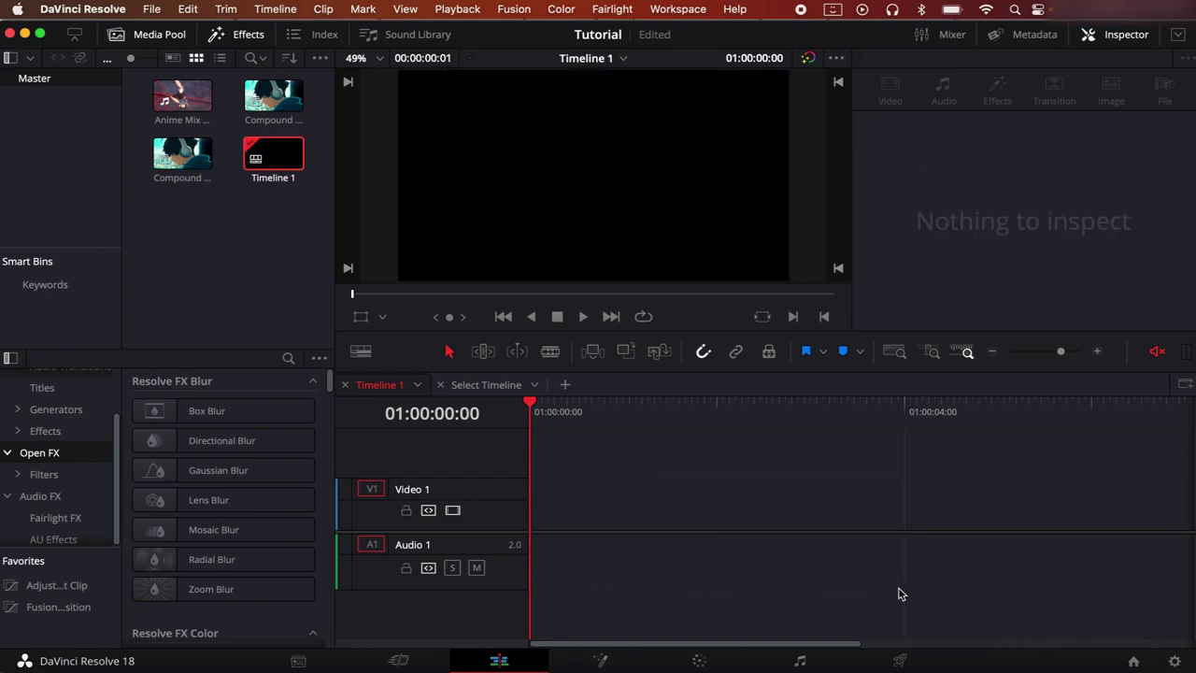
pyautogui.click(1144, 654)
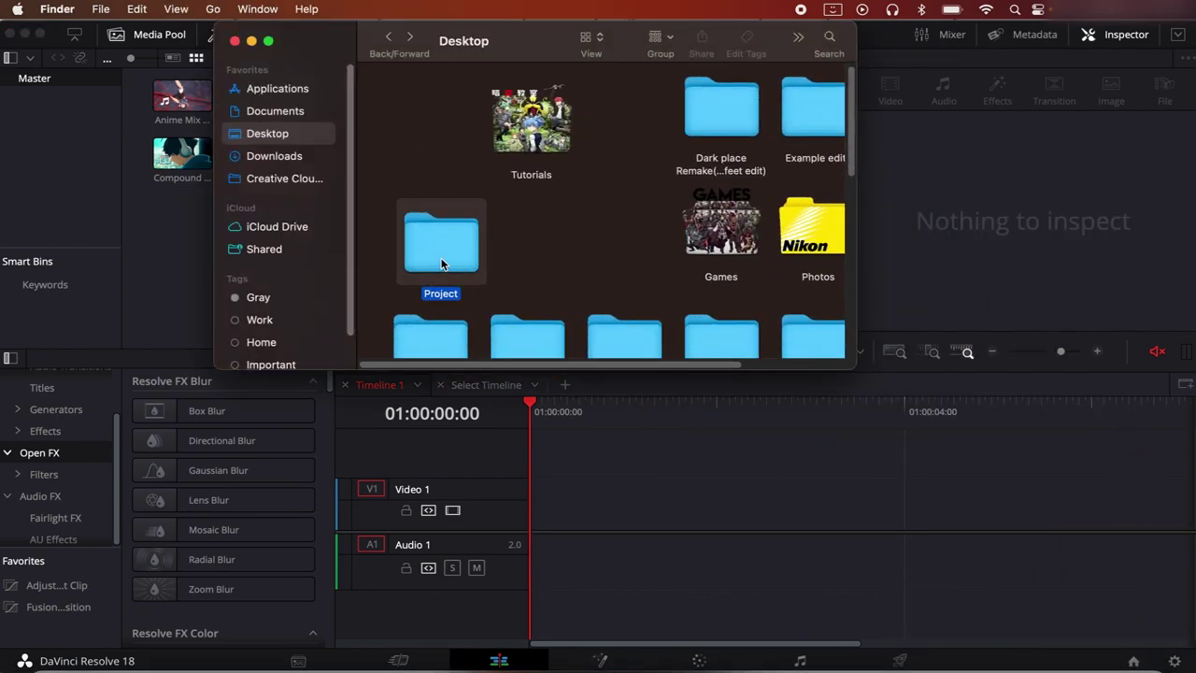
pyautogui.doubleClick(440, 301)
pyautogui.doubleClick(408, 140)
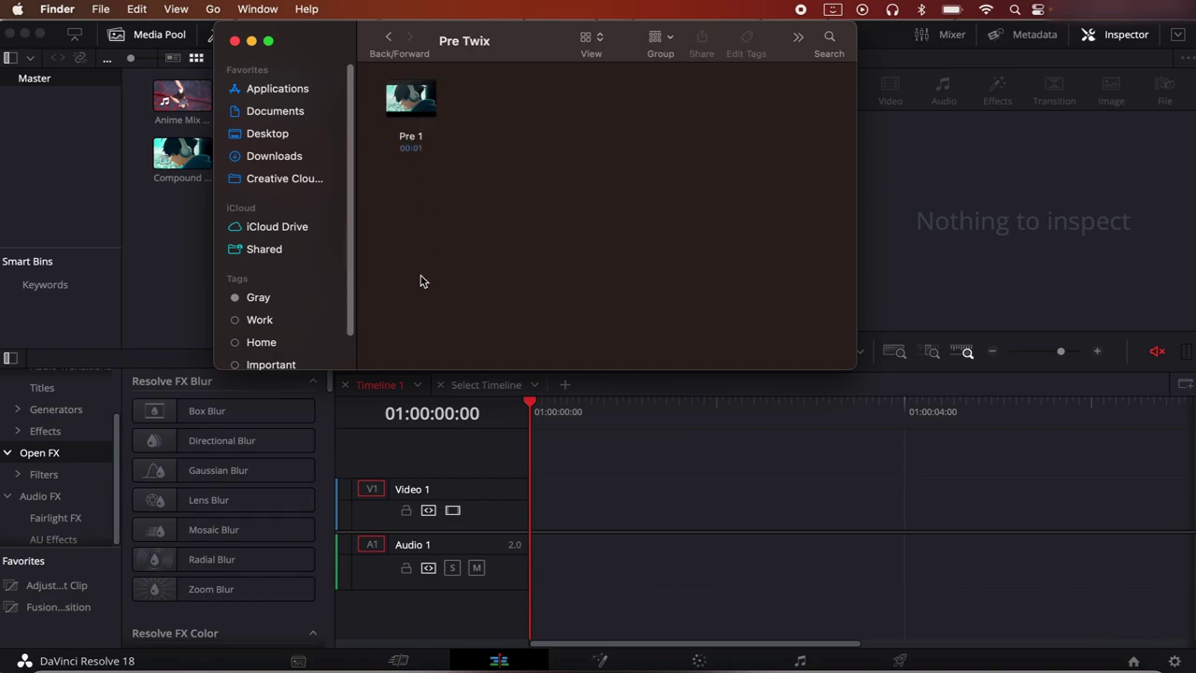
pyautogui.moveTo(420, 149); pyautogui.dragTo(539, 507)
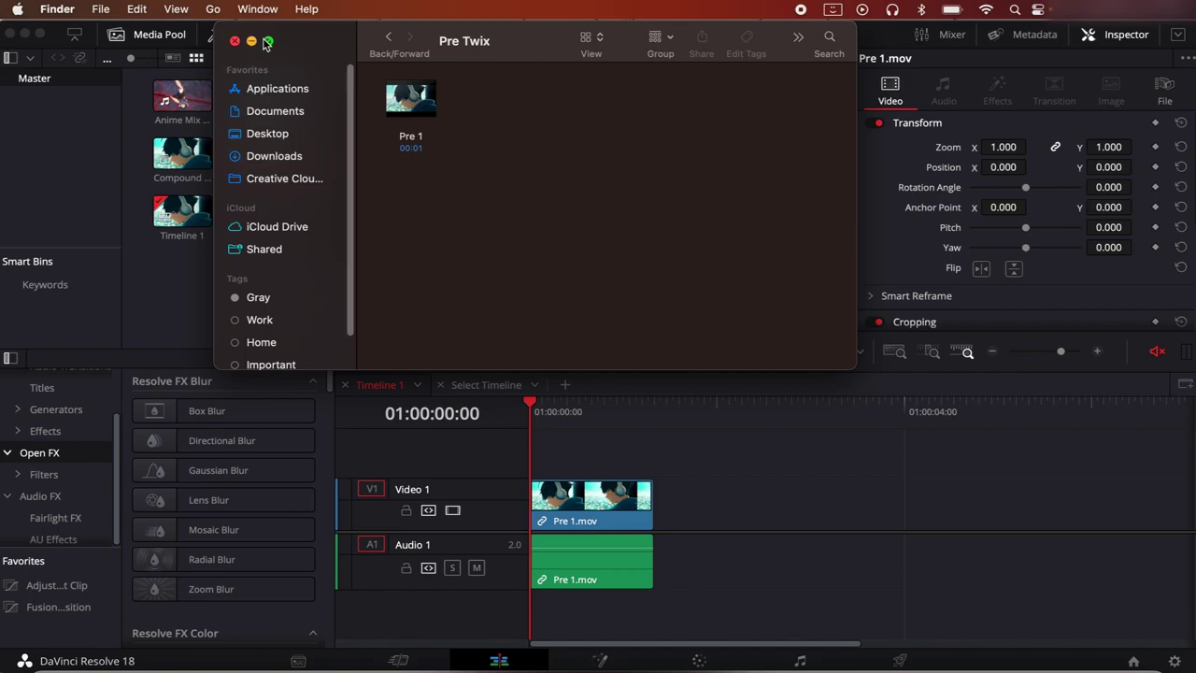
pyautogui.click(251, 41)
# Delete Pre 1.mov's audio clip and select its video clip to show its Inspector properties
pyautogui.click(591, 576)
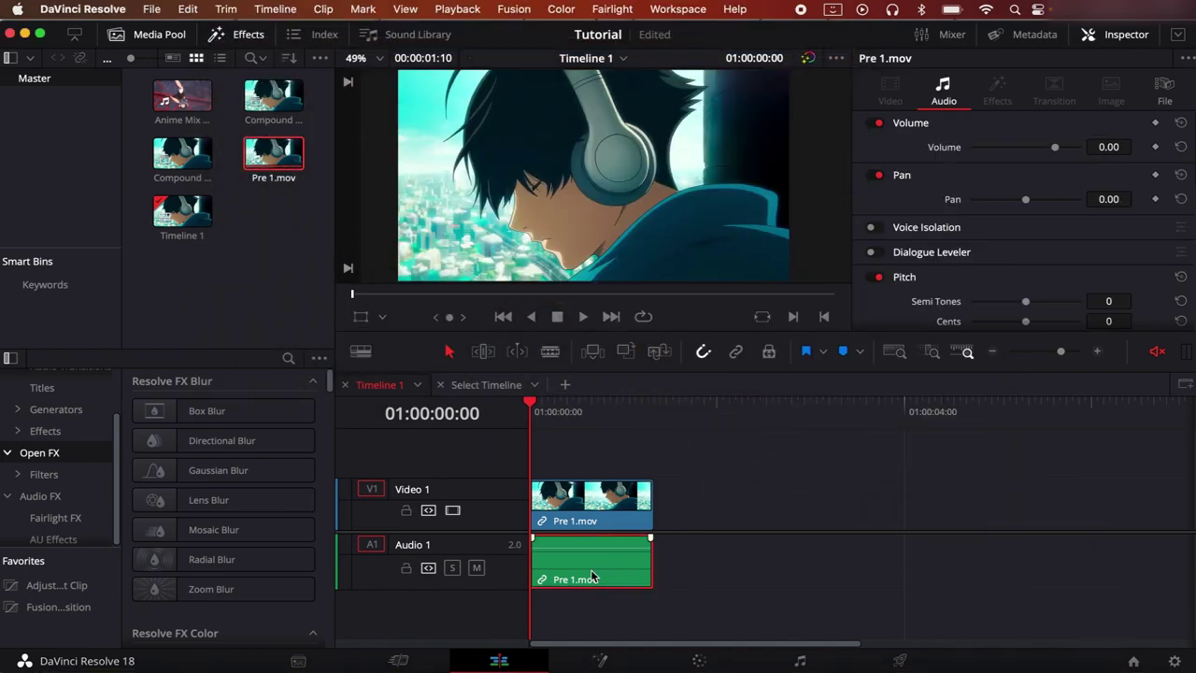
pyautogui.press('Delete')
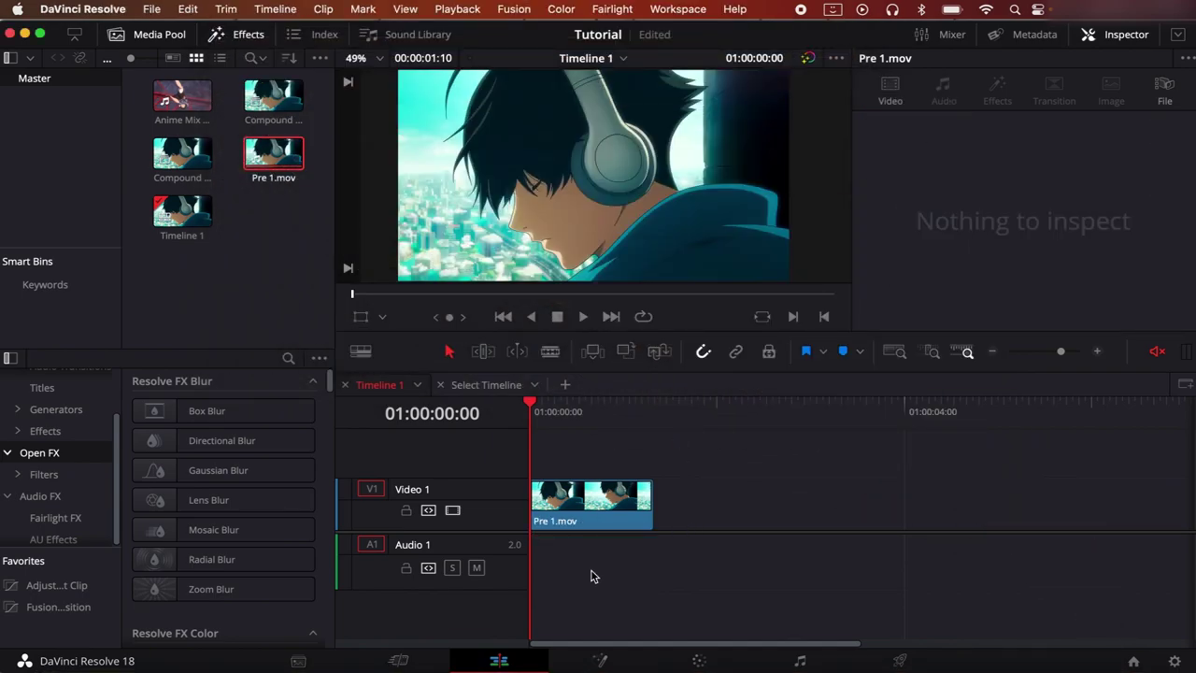
pyautogui.click(614, 523)
pyautogui.click(515, 545)
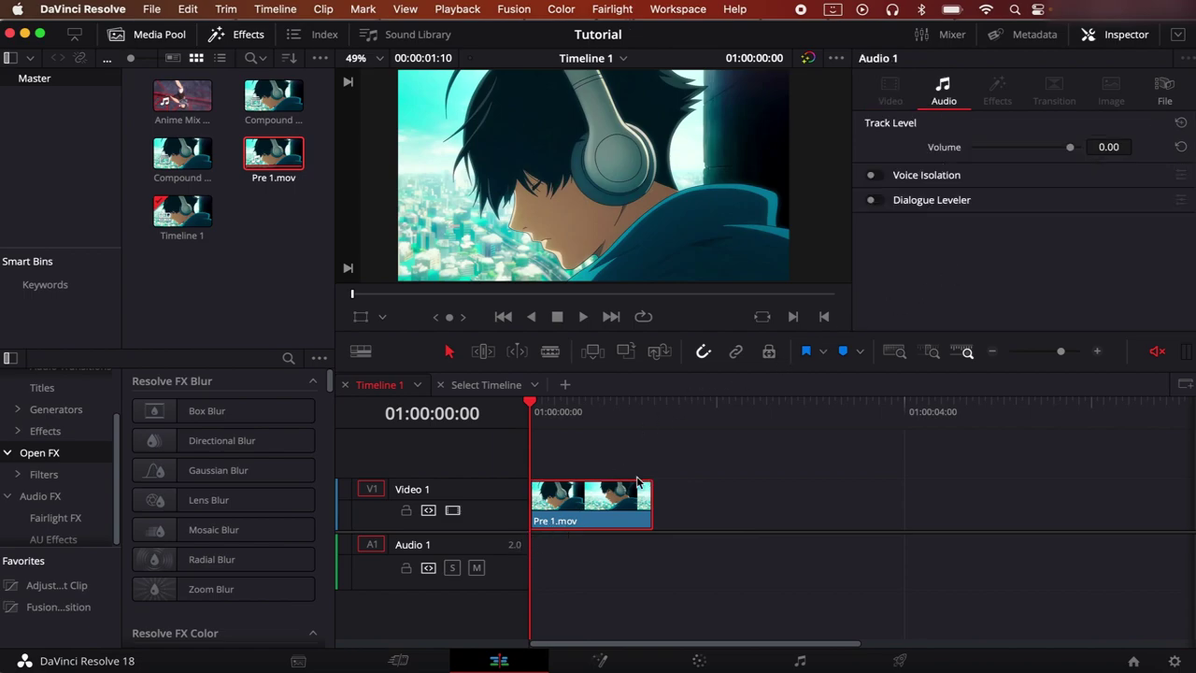
pyautogui.click(575, 501)
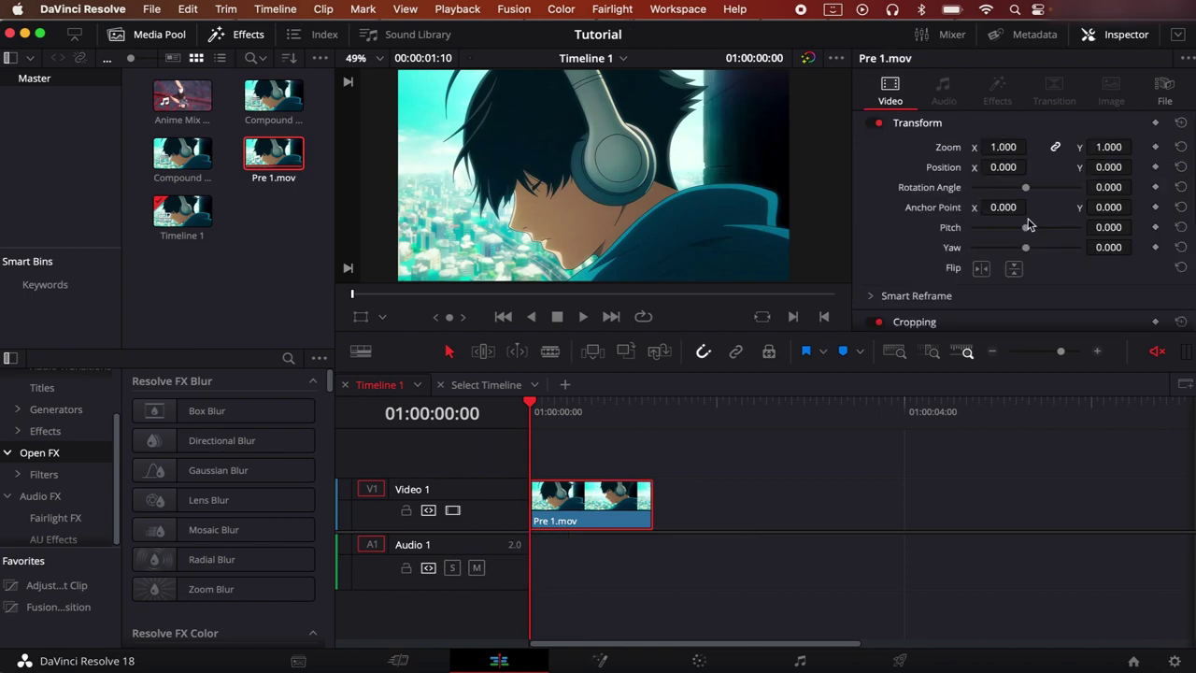
pyautogui.scroll(-5, 1028, 224)
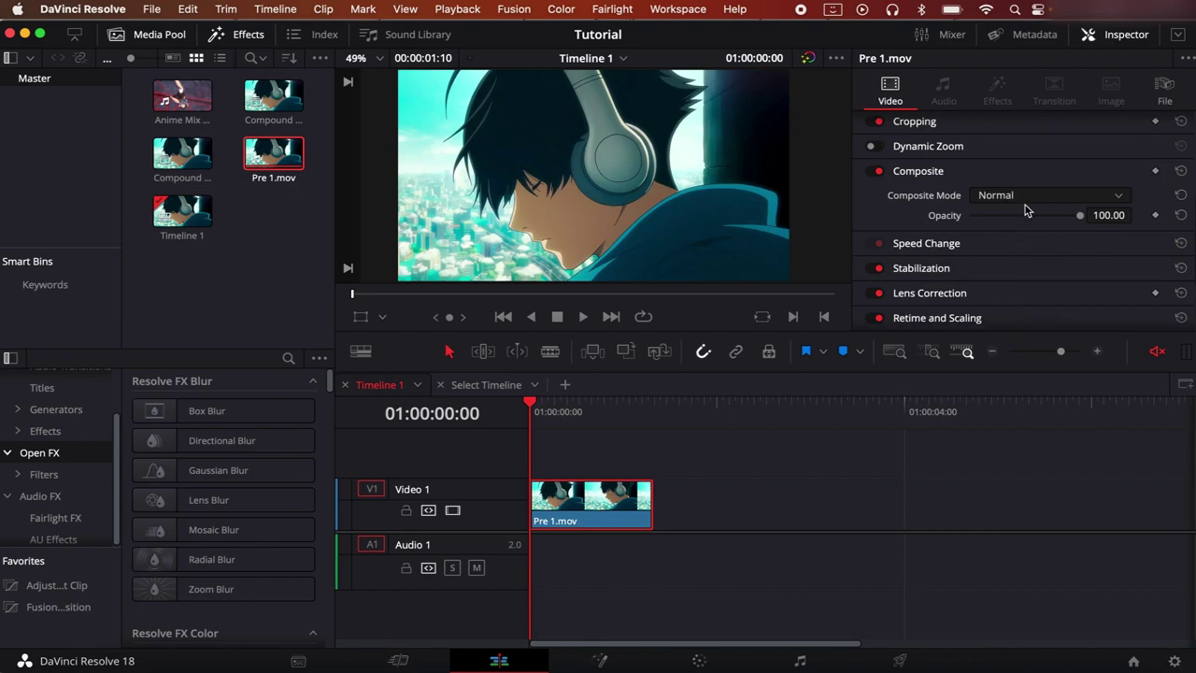
pyautogui.scroll(5, 1027, 207)
pyautogui.scroll(-8, 1023, 238)
# Set retime to Optical Flow with Enhanced Better estimation, scaling to Fill, resize filter Smoother
pyautogui.click(1018, 236)
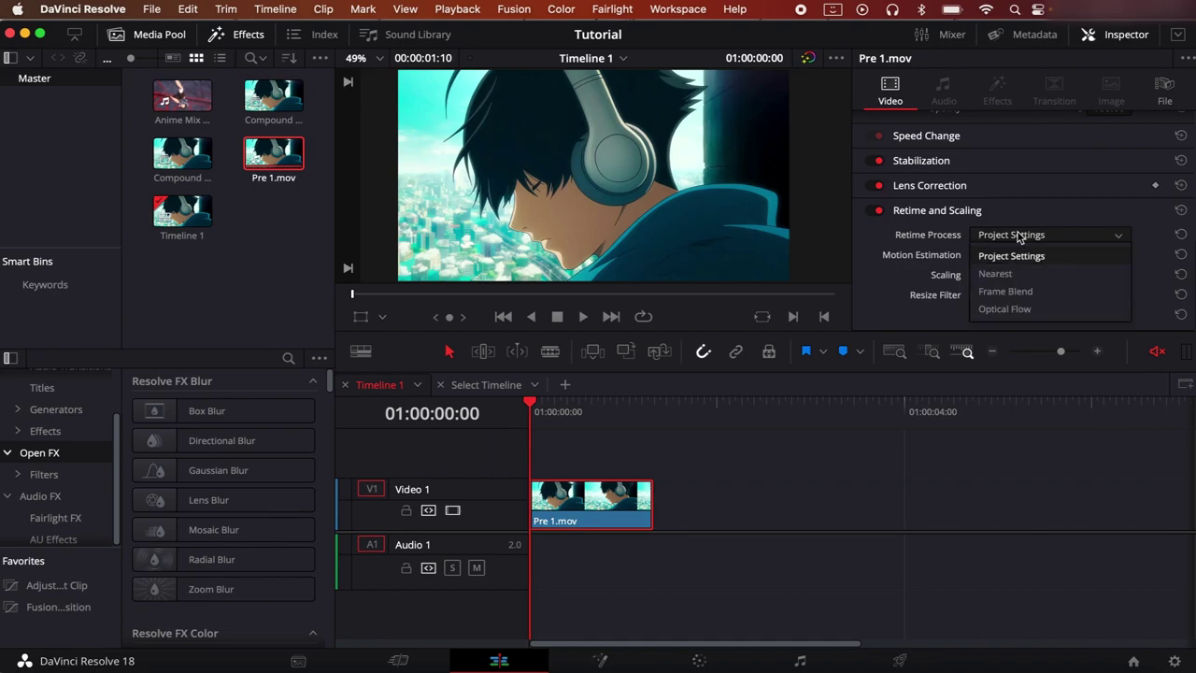
pyautogui.click(1016, 309)
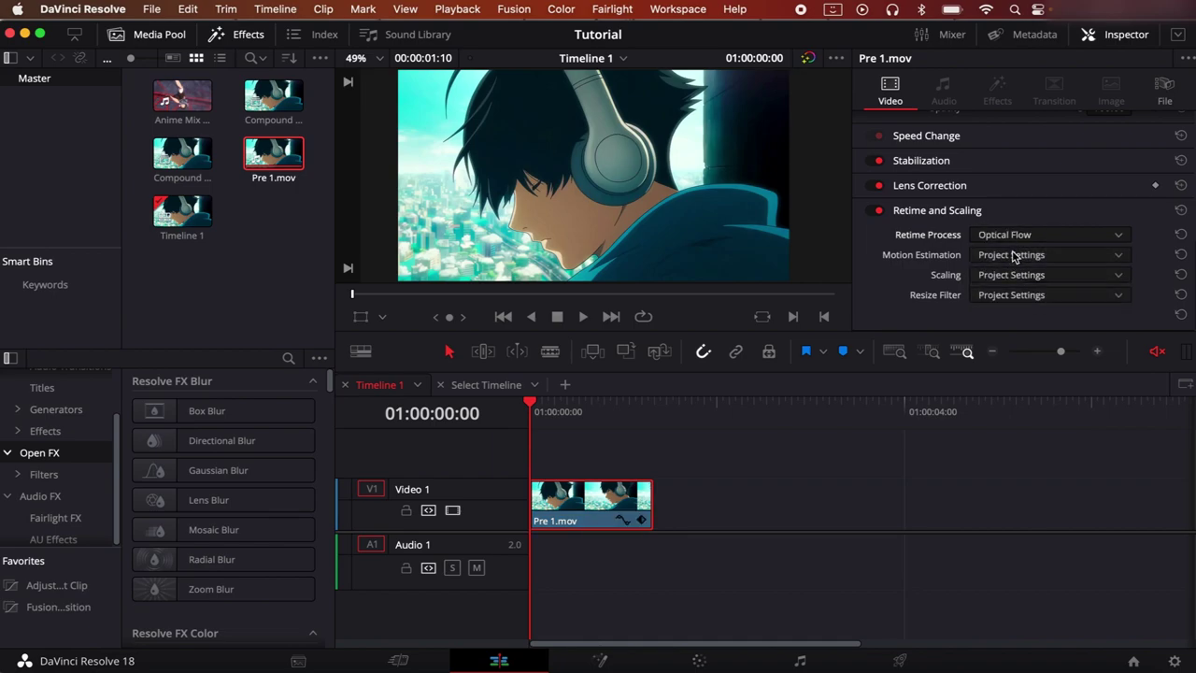
pyautogui.click(1014, 256)
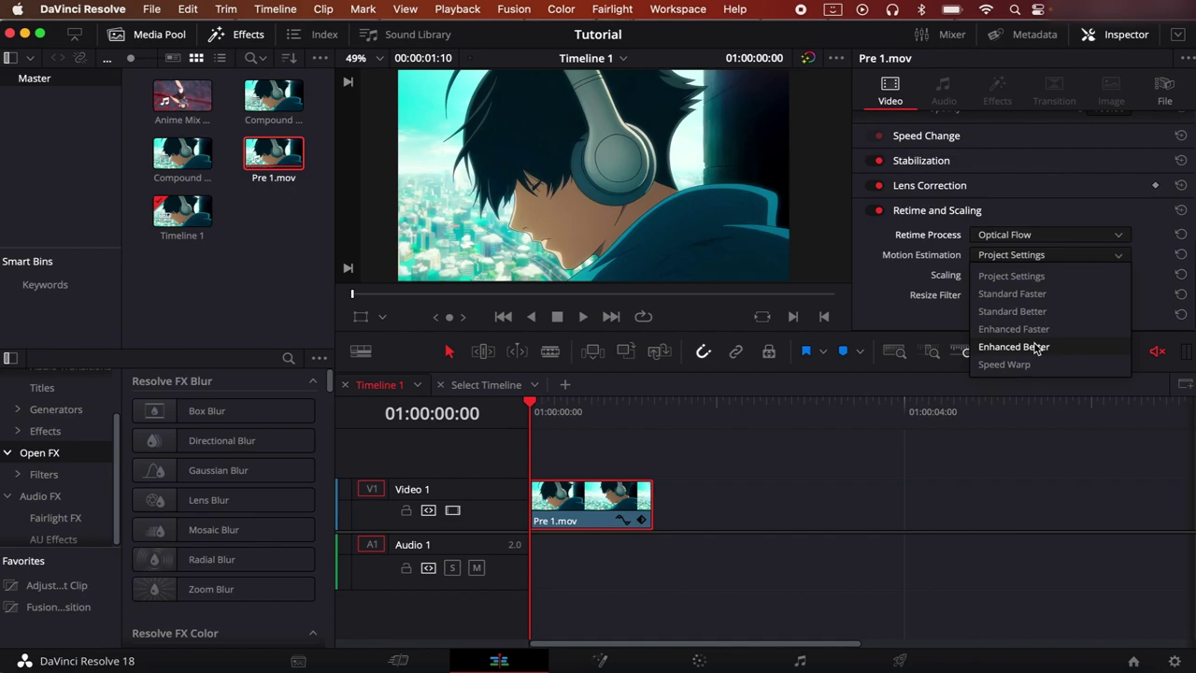
pyautogui.click(1035, 347)
pyautogui.click(1023, 276)
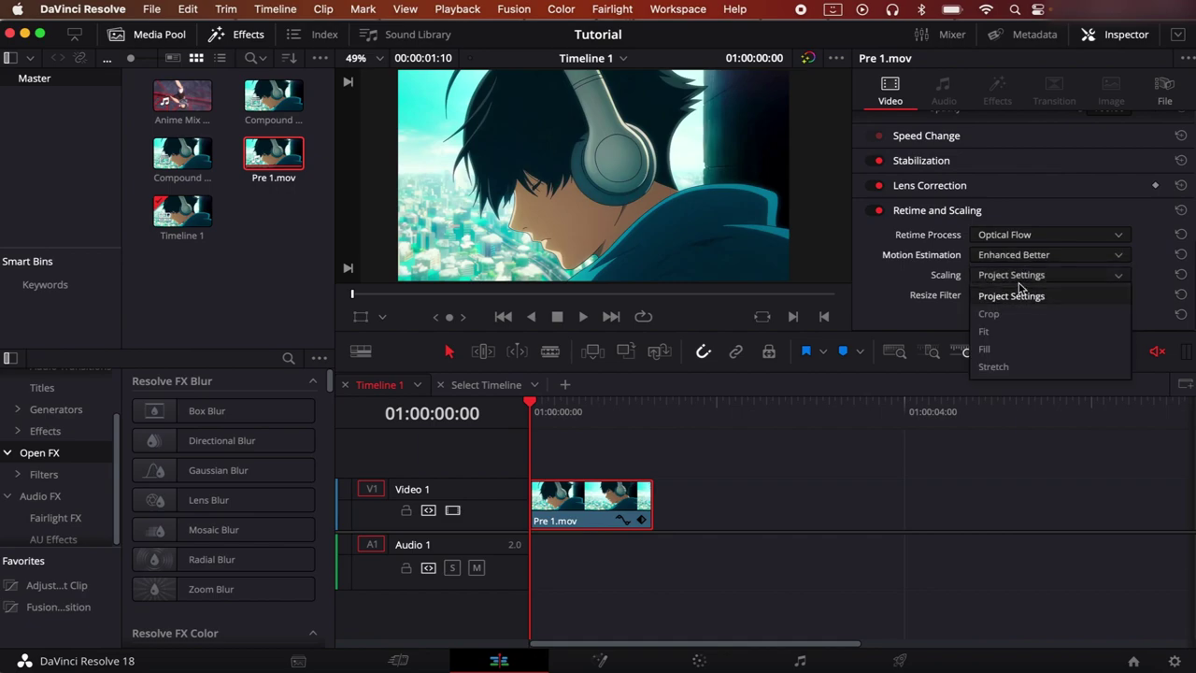
pyautogui.click(1021, 349)
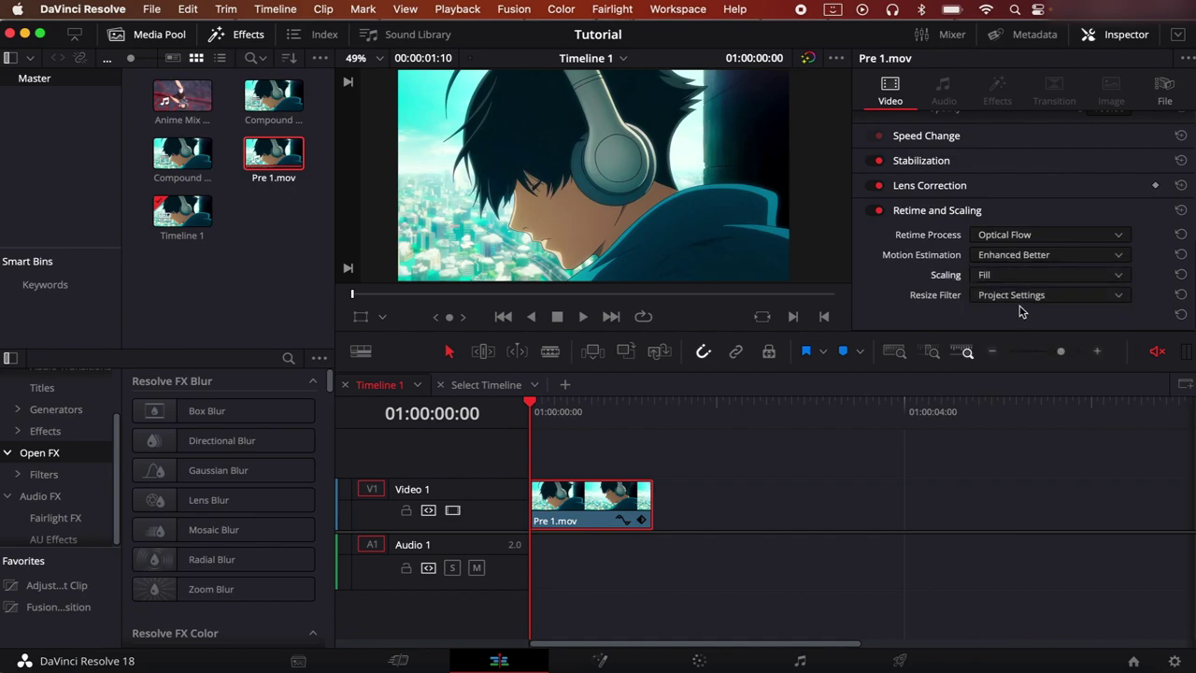
pyautogui.click(1021, 299)
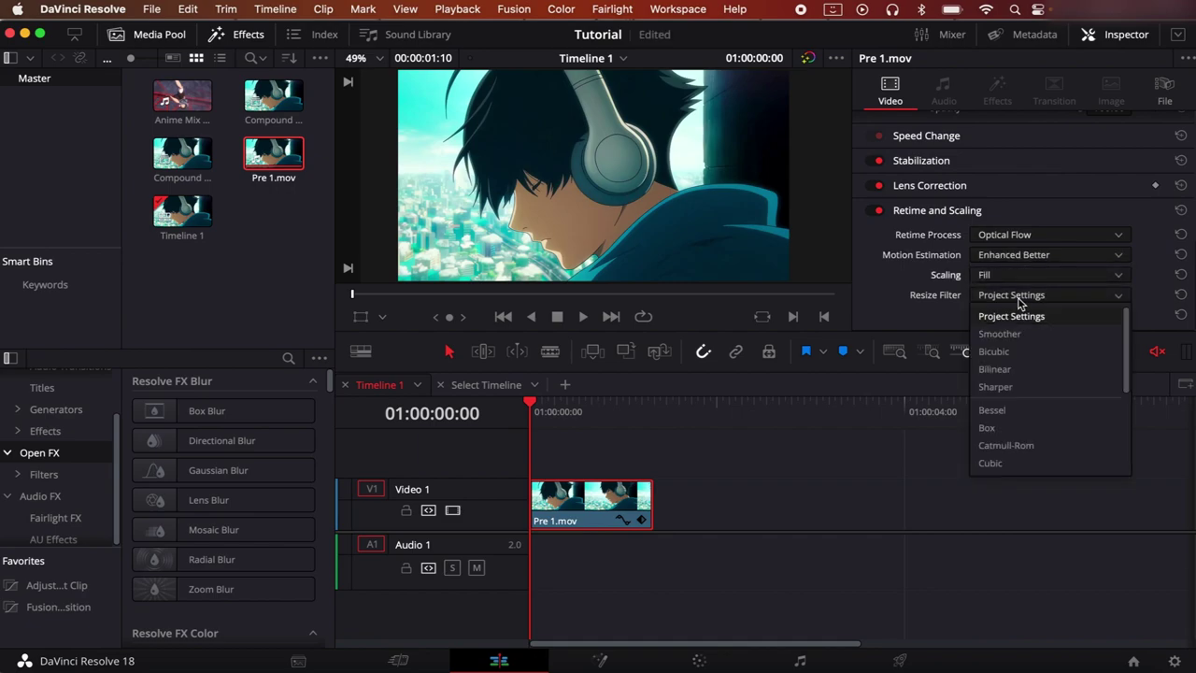
pyautogui.click(1062, 335)
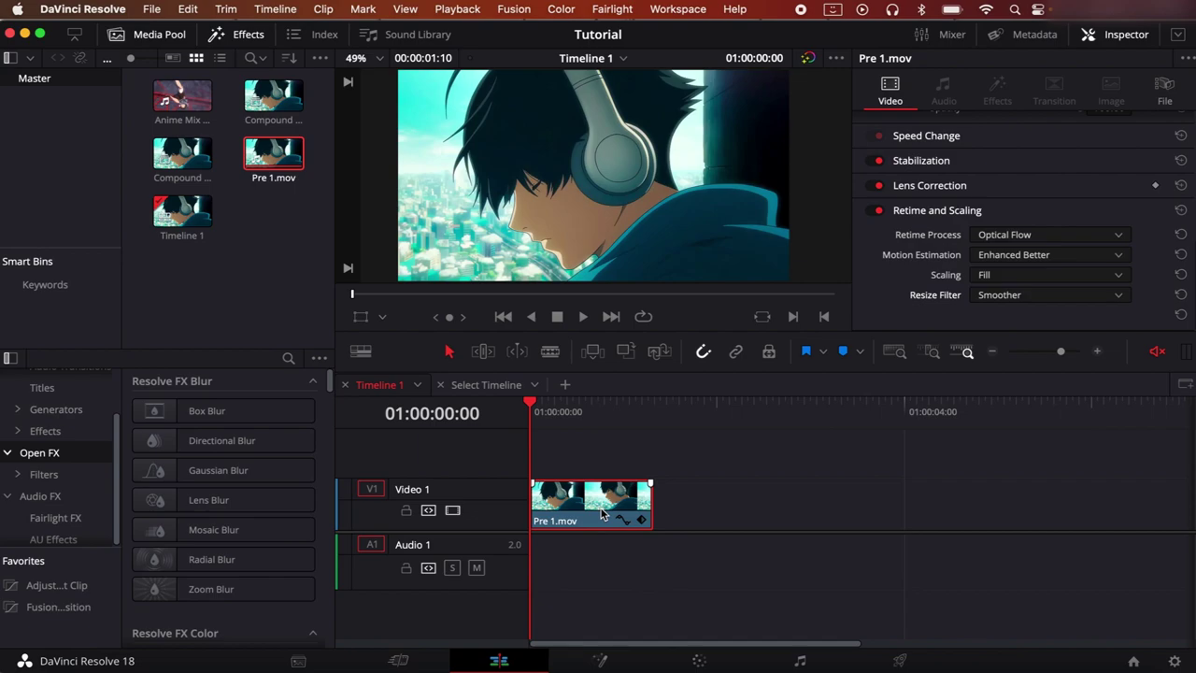
# Slow the Pre 1.mov clip to 10% speed using the retime controls
pyautogui.press('super+r')
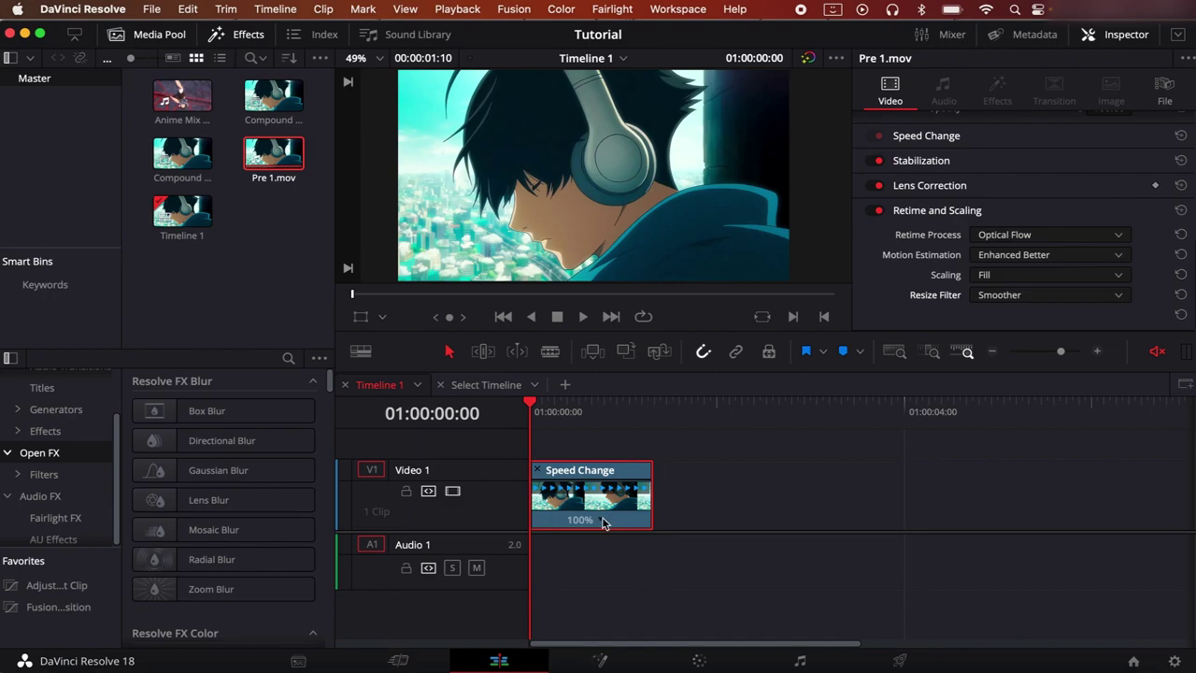
pyautogui.rightClick(602, 523)
pyautogui.moveTo(621, 534)
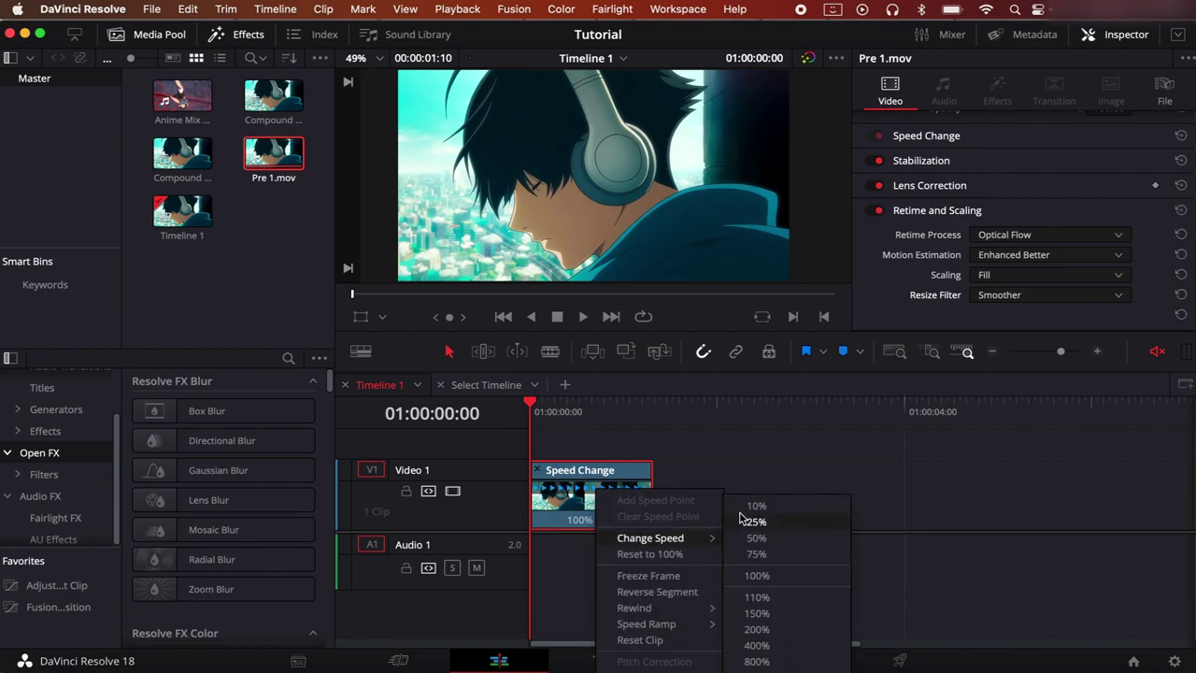
pyautogui.click(774, 505)
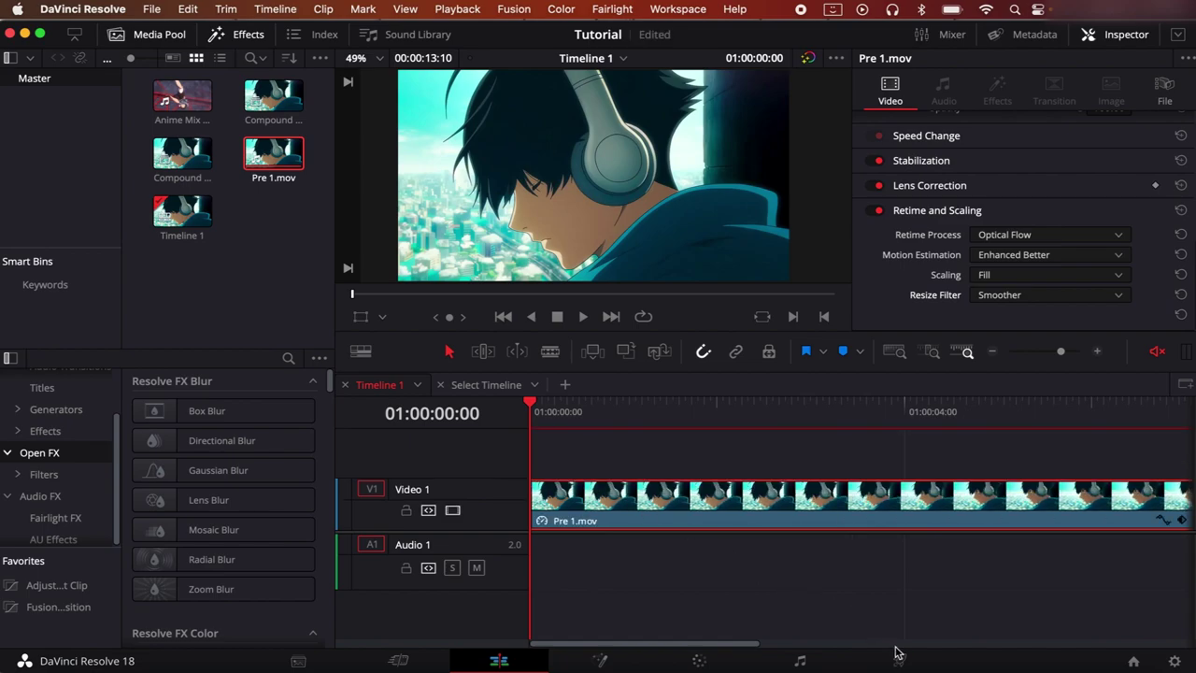
pyautogui.click(900, 659)
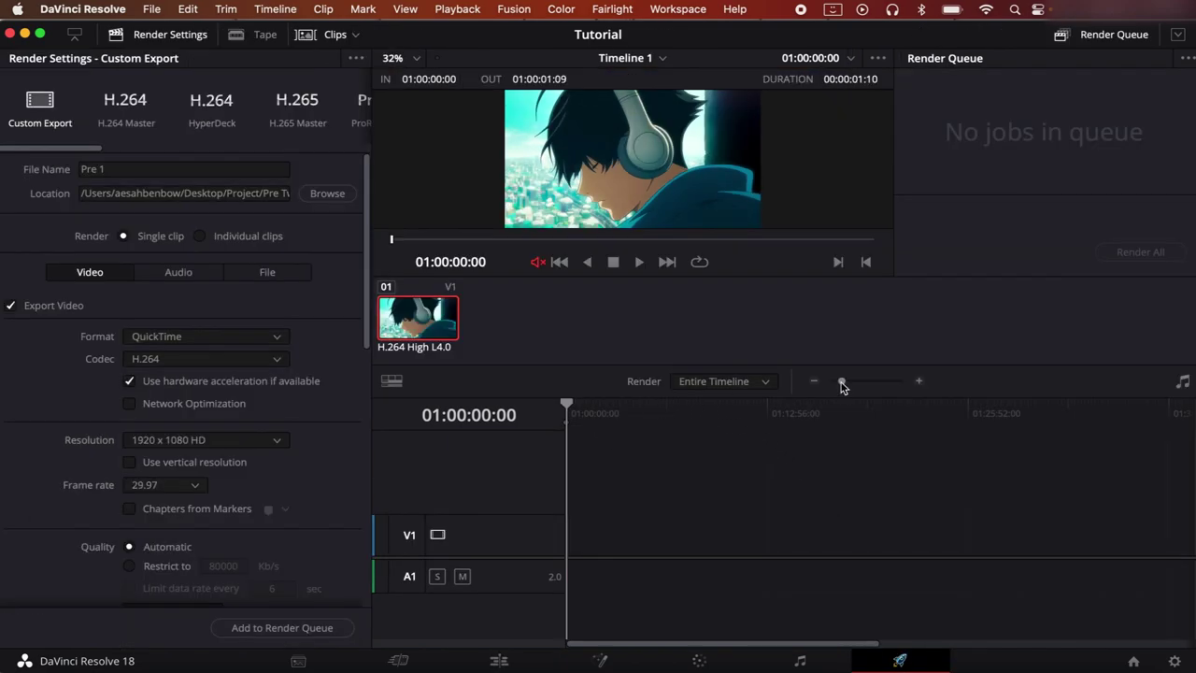
# Mark an Out point at the end of the slowed clip and return to the start
pyautogui.moveTo(841, 380); pyautogui.dragTo(865, 381)
pyautogui.click(669, 418)
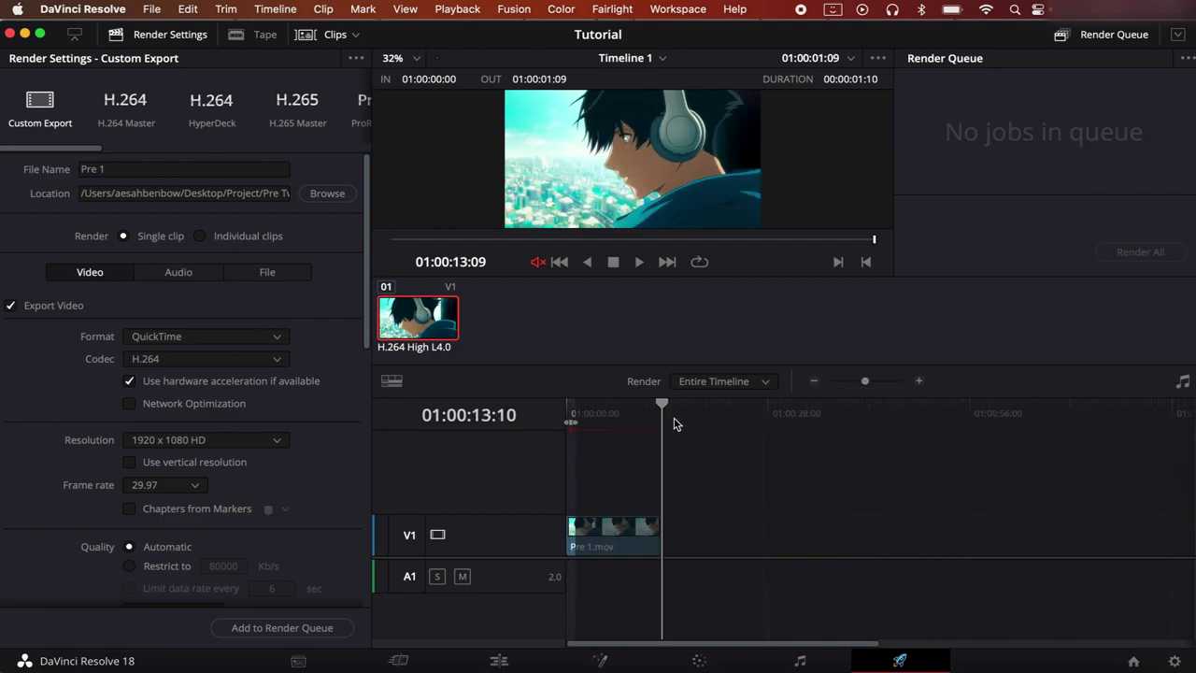
pyautogui.press('x')
pyautogui.moveTo(626, 418); pyautogui.dragTo(565, 429)
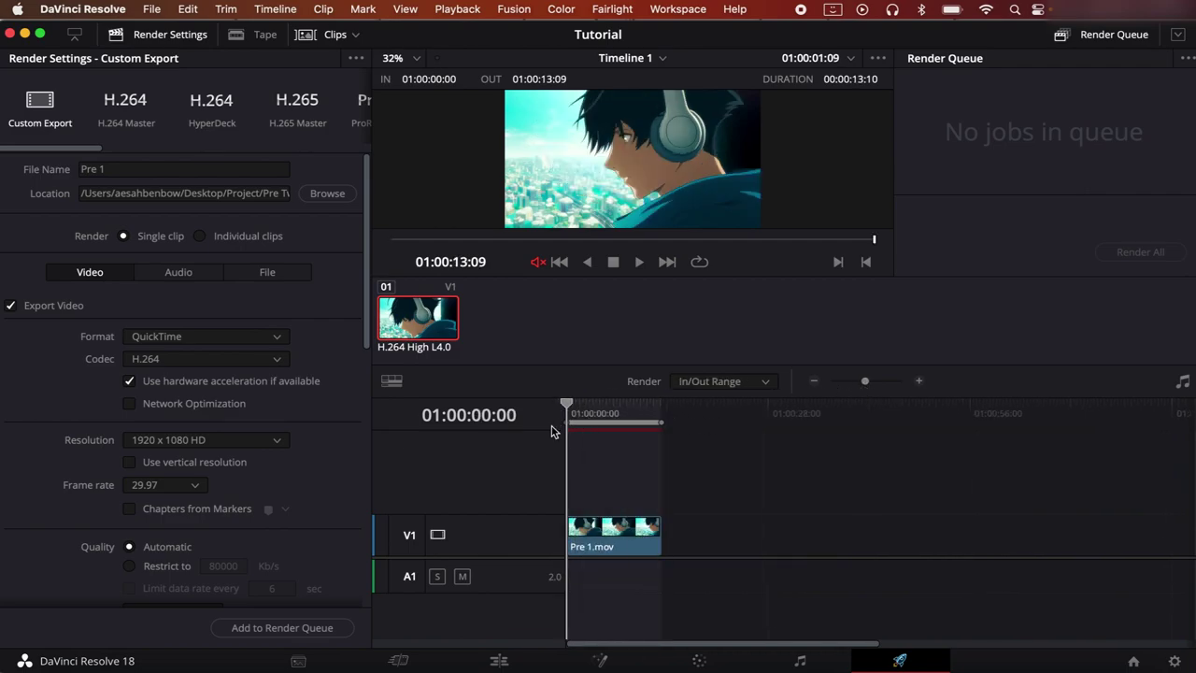
pyautogui.press('Home')
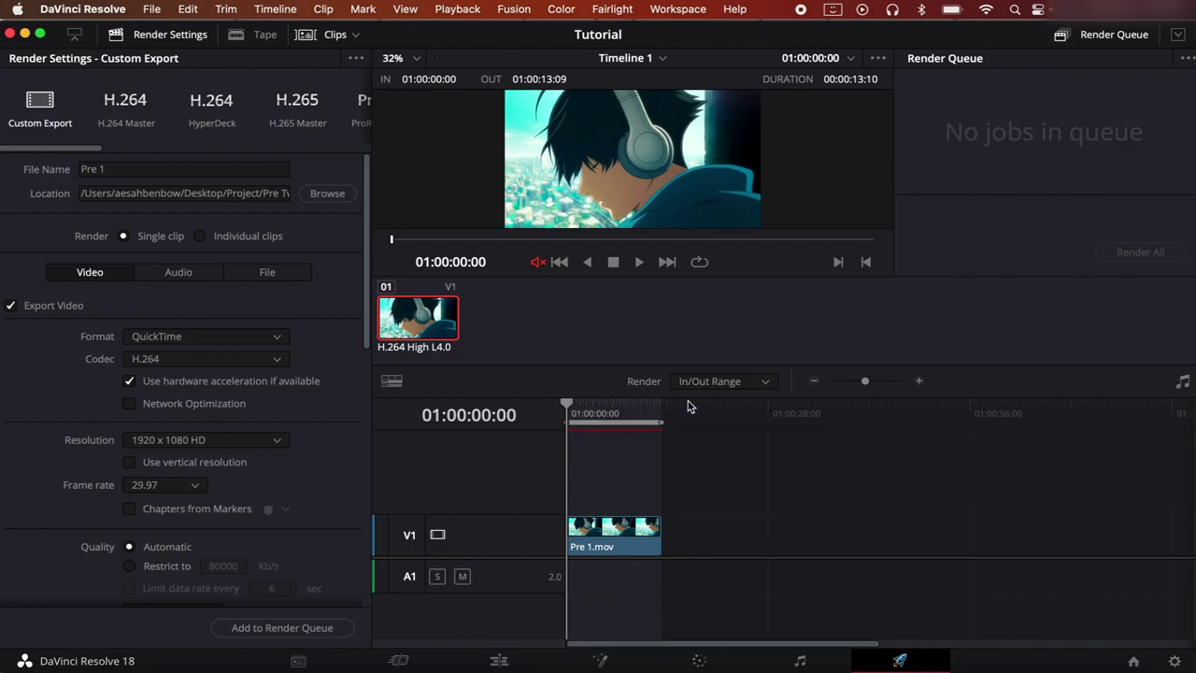
# Keep Playback timeline proxy resolution at Quarter and scrub through the slowed clip
pyautogui.click(460, 8)
pyautogui.moveTo(484, 80)
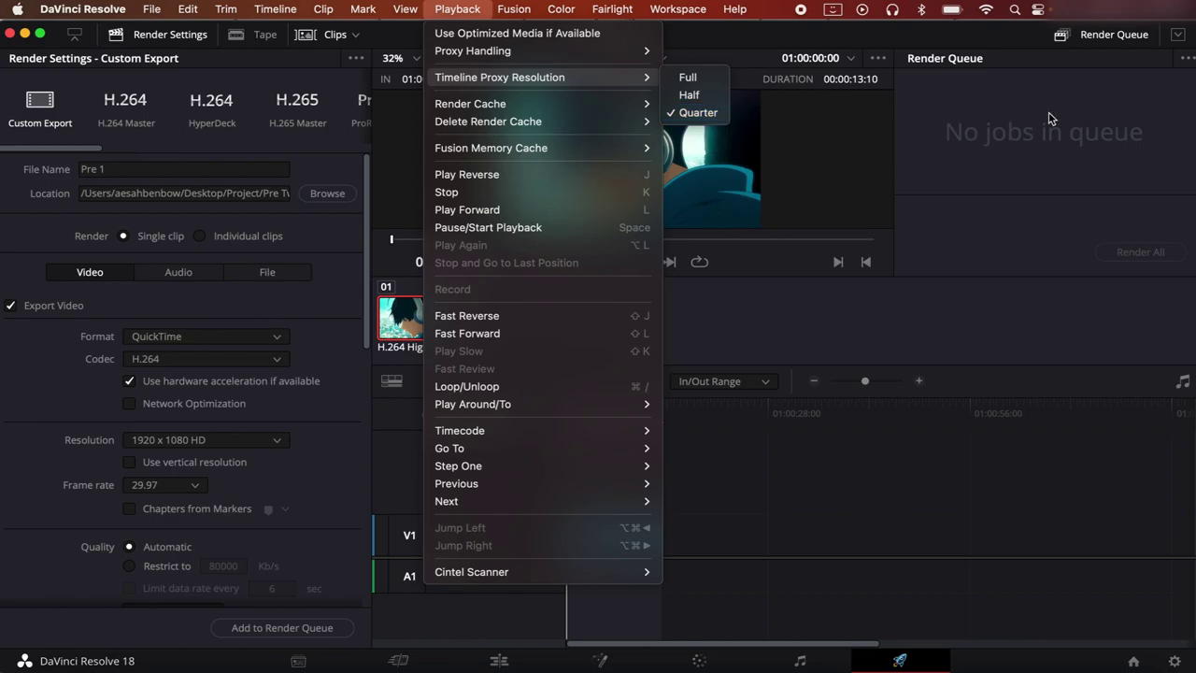
pyautogui.click(698, 112)
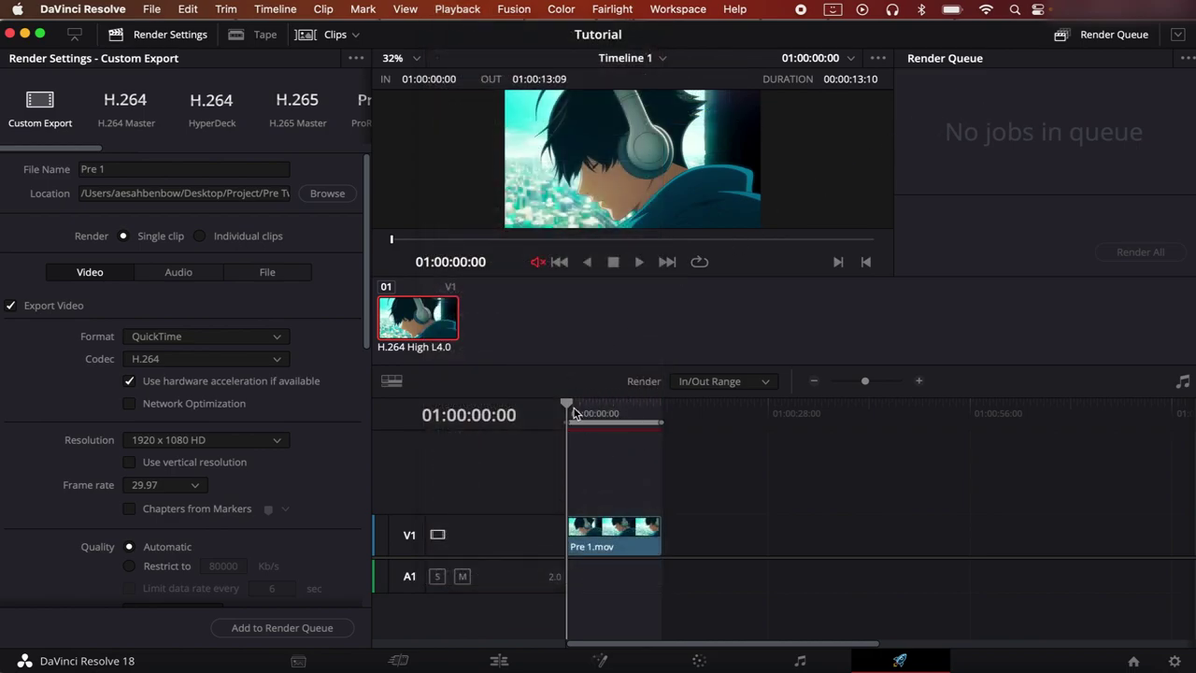
pyautogui.moveTo(575, 413)
pyautogui.mouseDown()
pyautogui.moveTo(659, 411)
pyautogui.moveTo(553, 414)
pyautogui.mouseUp()
pyautogui.click(439, 7)
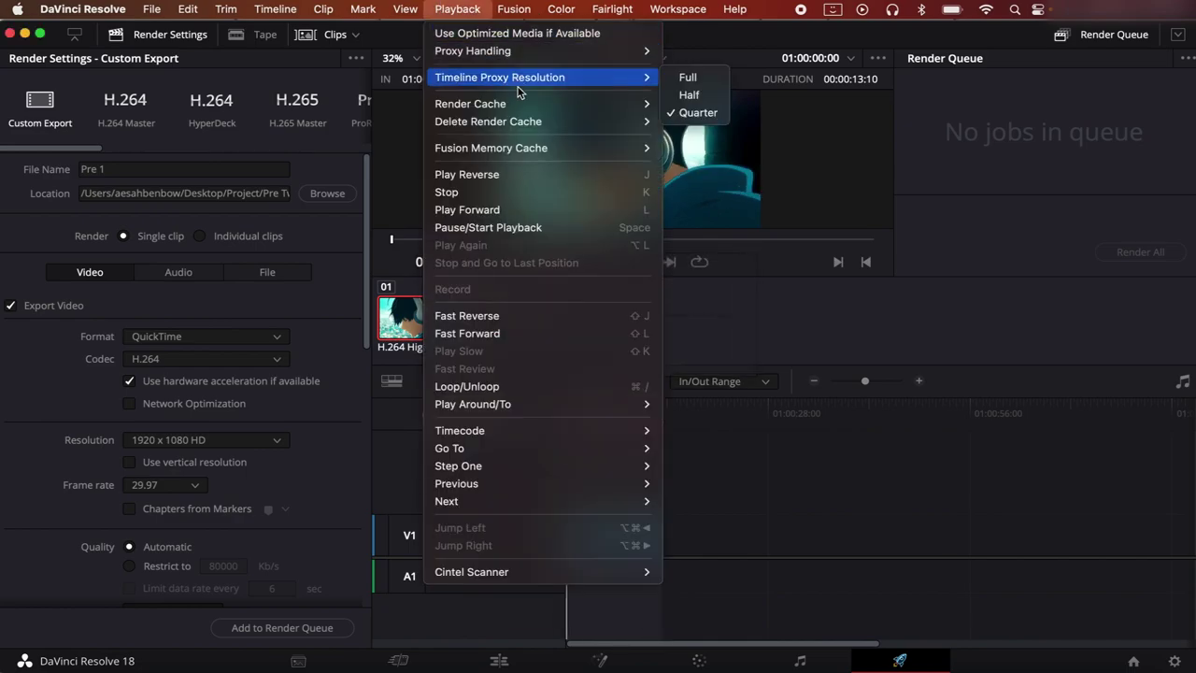
pyautogui.click(445, 7)
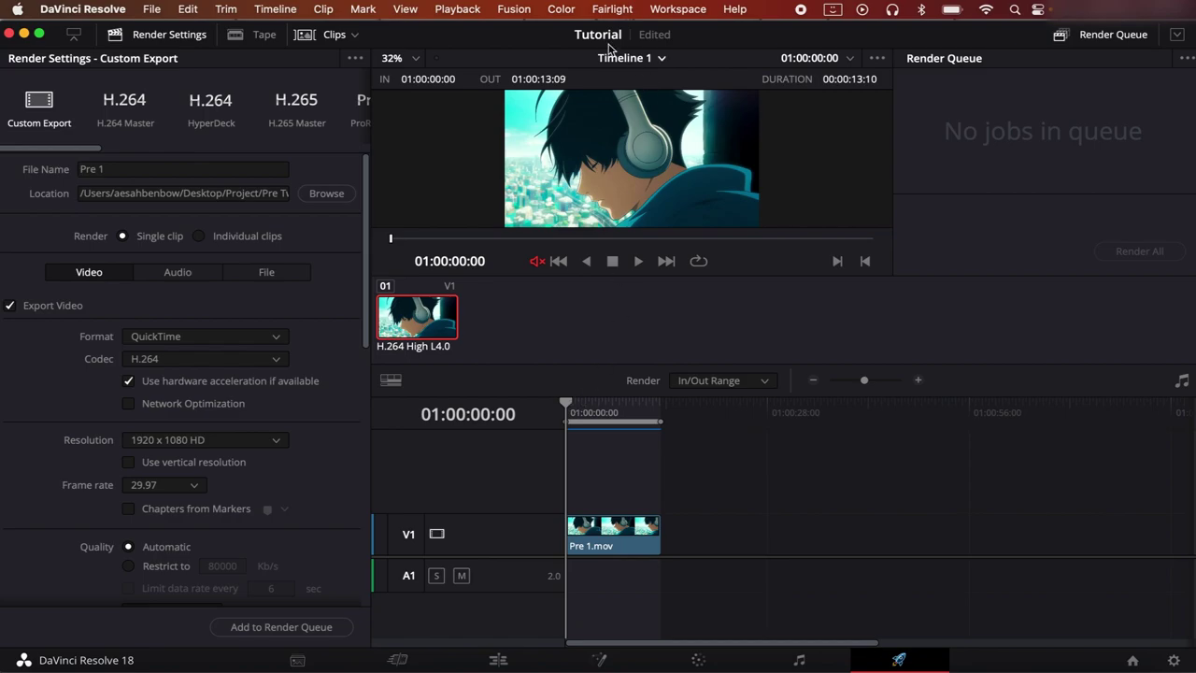
pyautogui.moveTo(577, 402); pyautogui.dragTo(545, 409)
# Set the render destination to Project/Twixtor with file name Twixtor 1
pyautogui.click(318, 194)
pyautogui.click(594, 196)
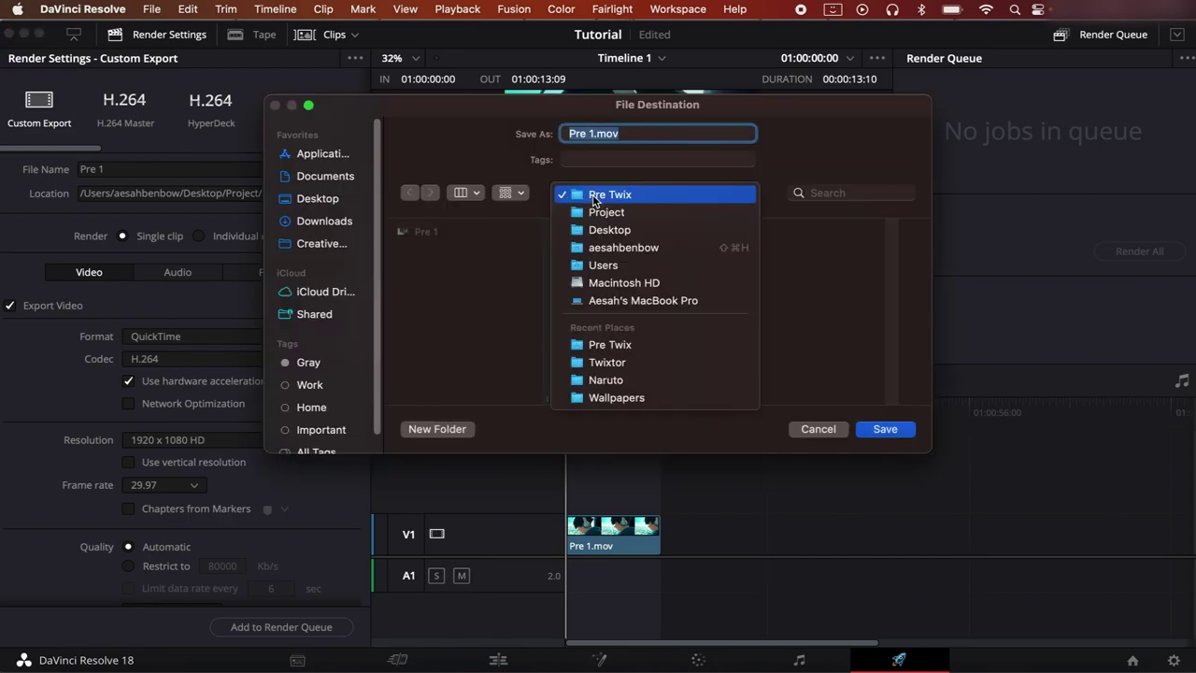
pyautogui.click(601, 214)
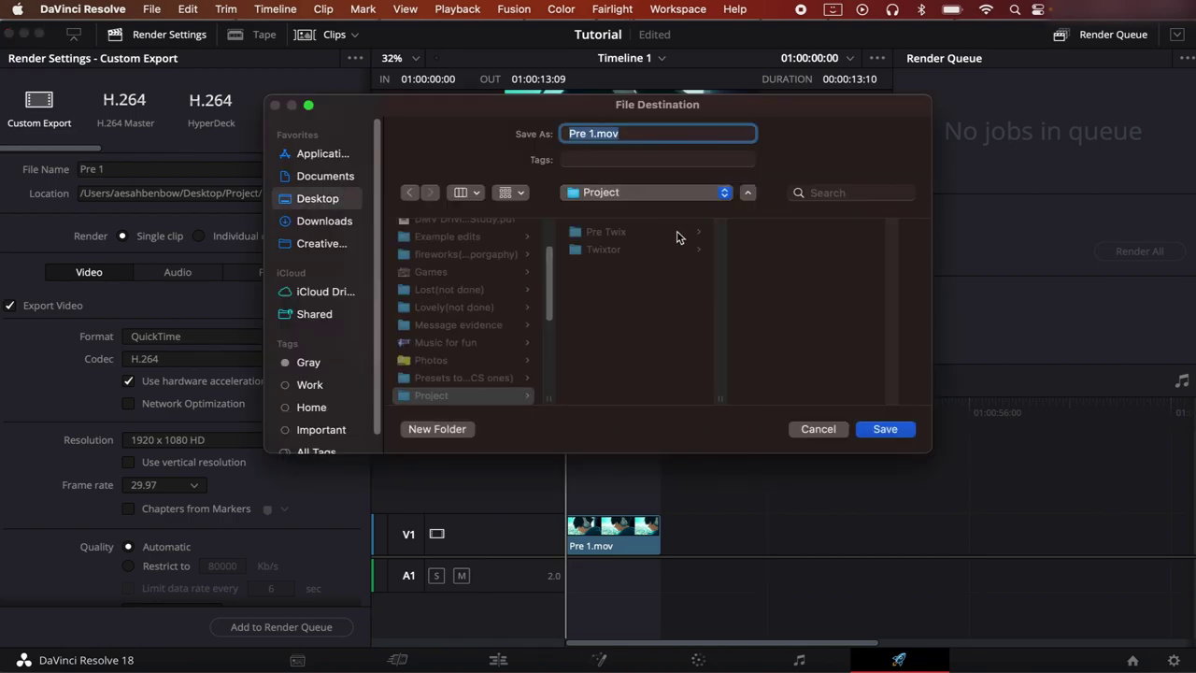
pyautogui.click(632, 249)
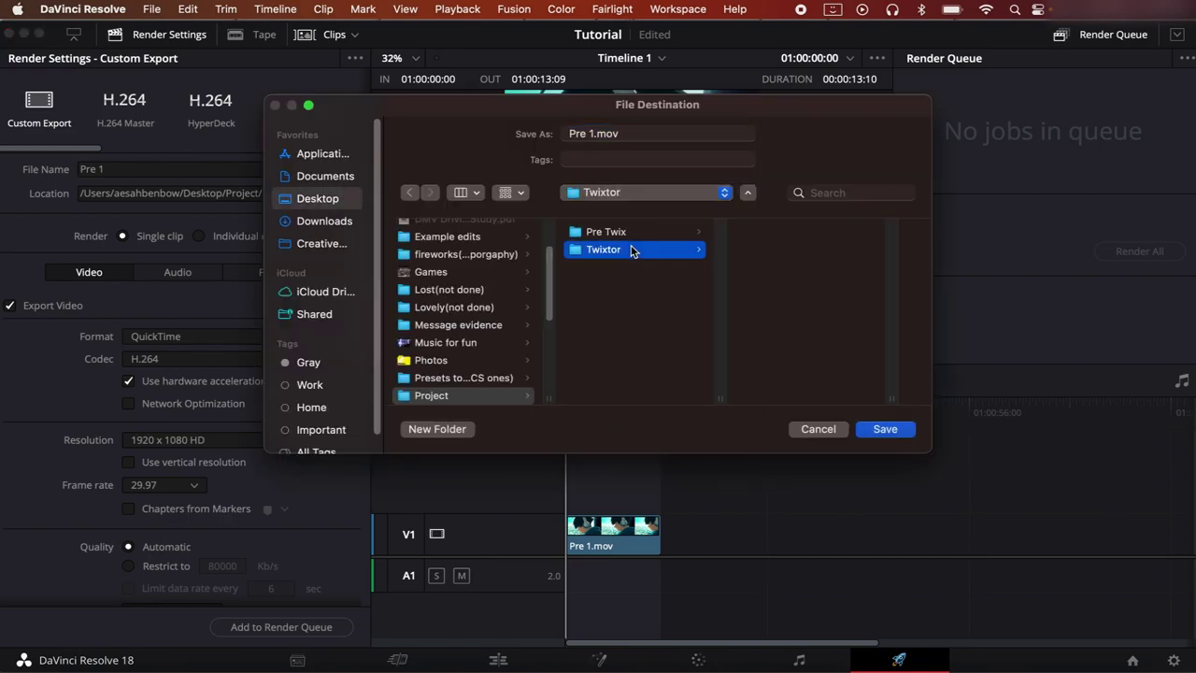
pyautogui.click(627, 129)
pyautogui.press('super+a')
pyautogui.press('BackSpace')
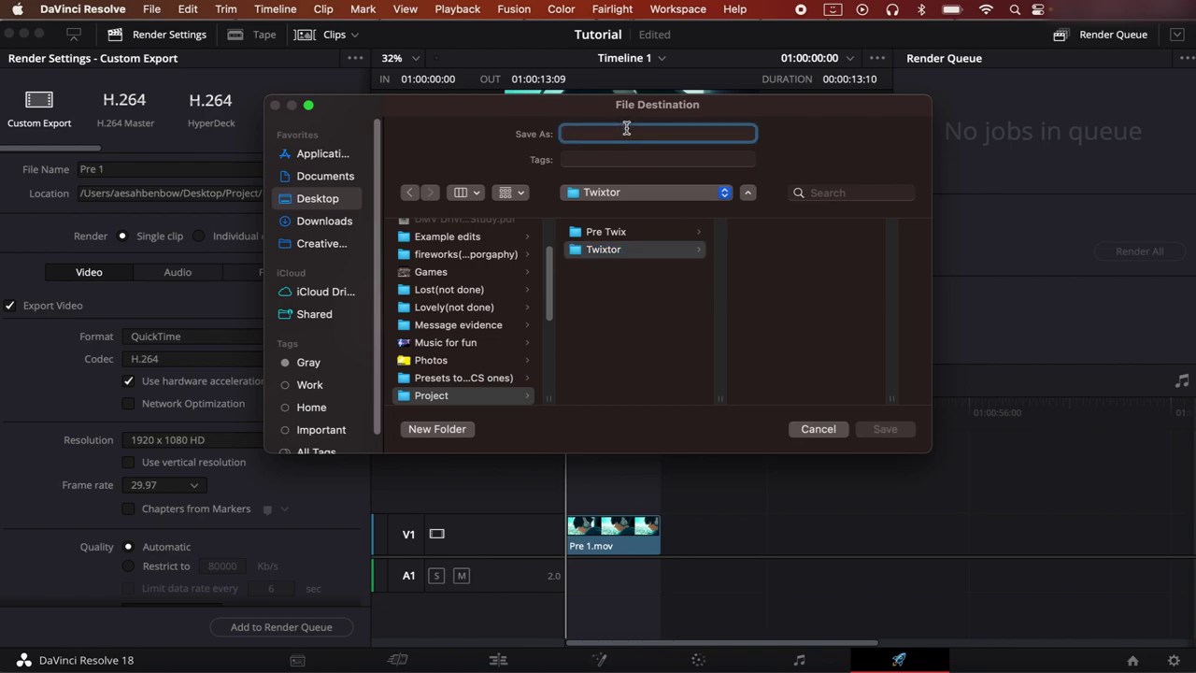
pyautogui.write('Twixtor 1')
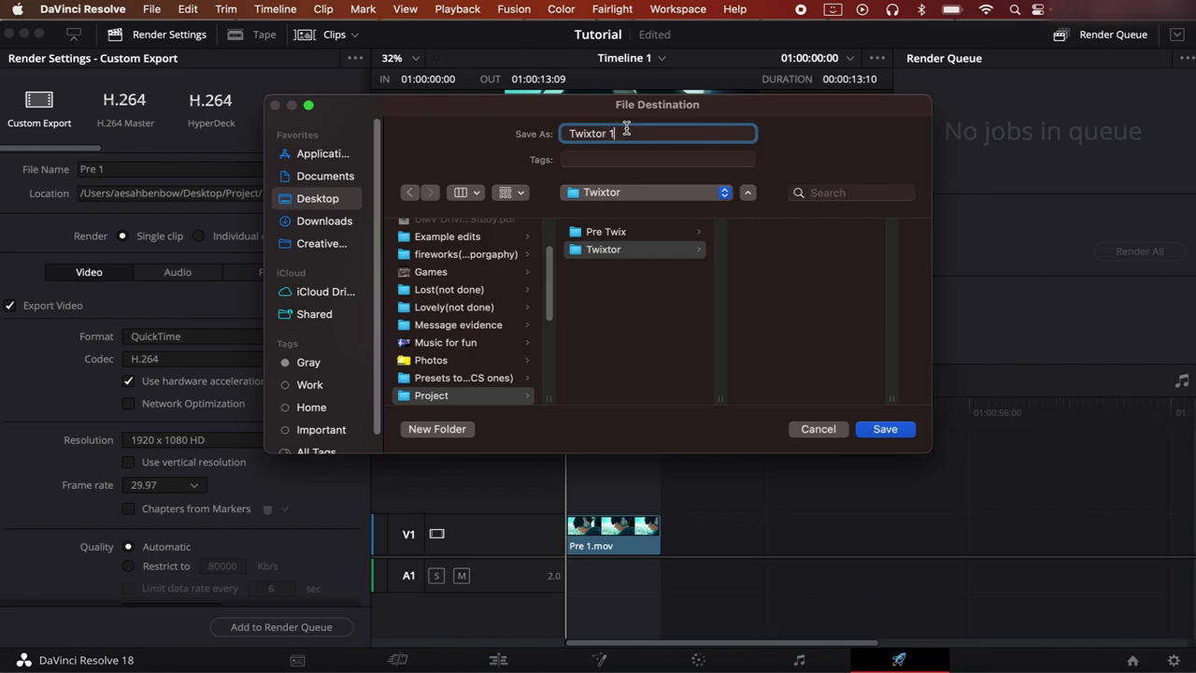
pyautogui.click(872, 430)
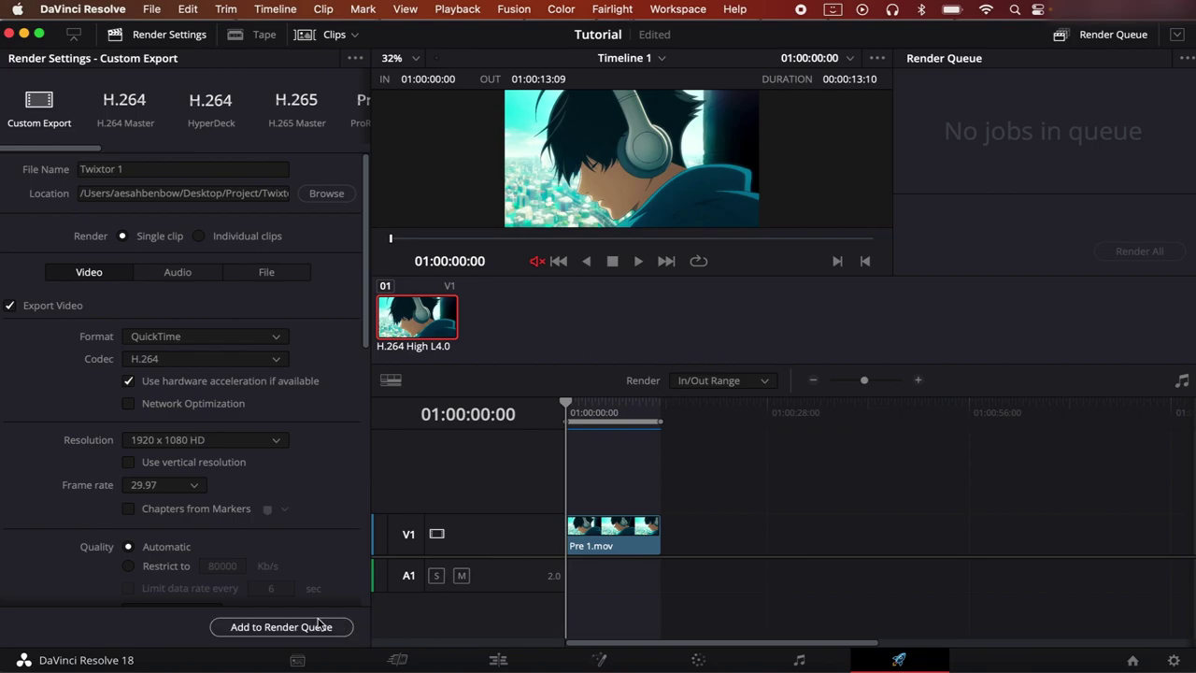
# Add the Twixtor 1 job to the render queue and start rendering
pyautogui.moveTo(587, 418)
pyautogui.mouseDown()
pyautogui.moveTo(616, 416)
pyautogui.moveTo(565, 416)
pyautogui.mouseUp()
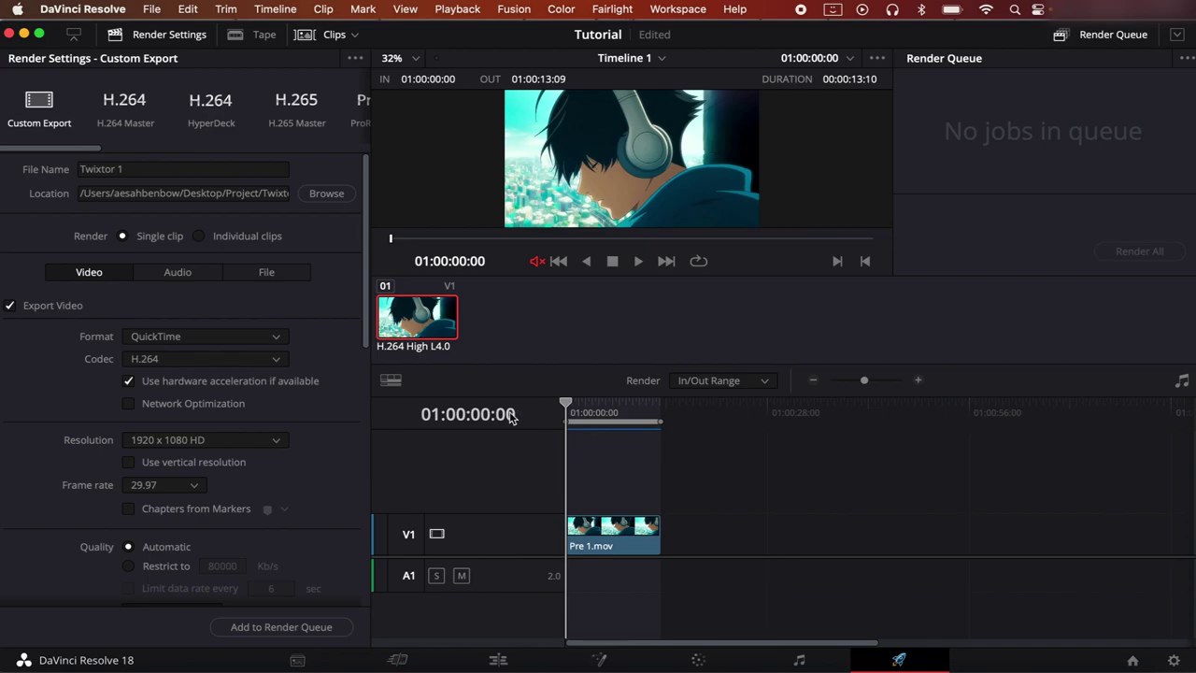
pyautogui.click(314, 625)
pyautogui.click(1138, 250)
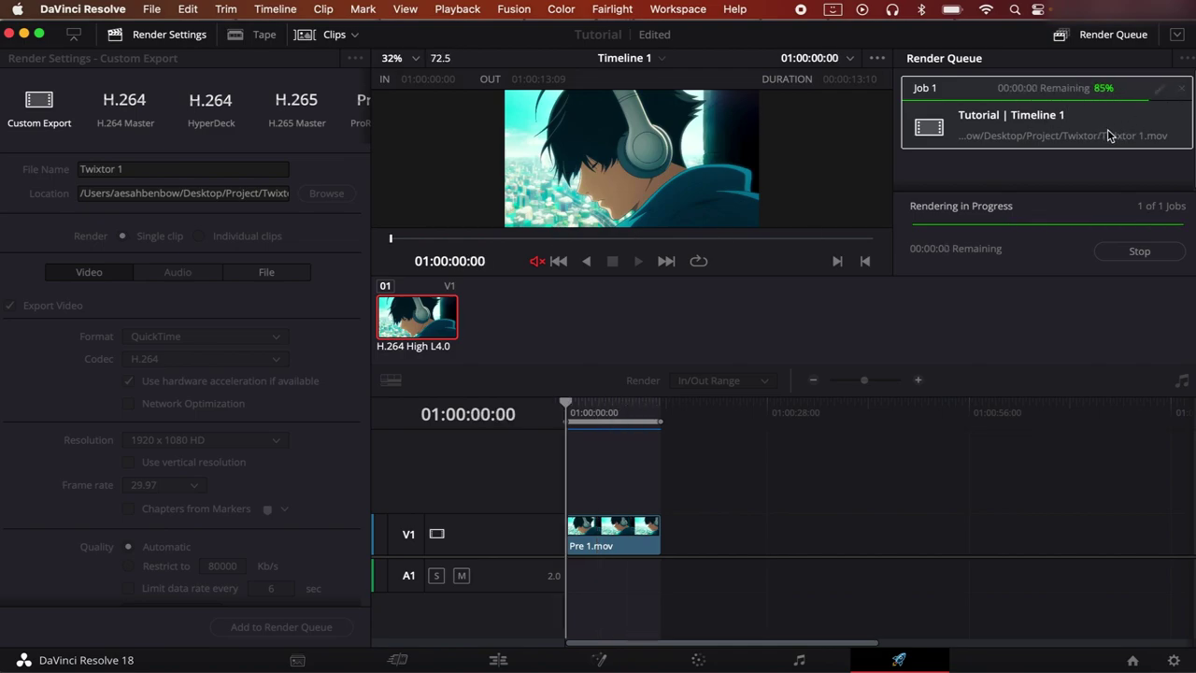
# Clear the finished Twixtor 1 job from the queue and delete Pre 1.mov from Timeline 1
pyautogui.click(1182, 88)
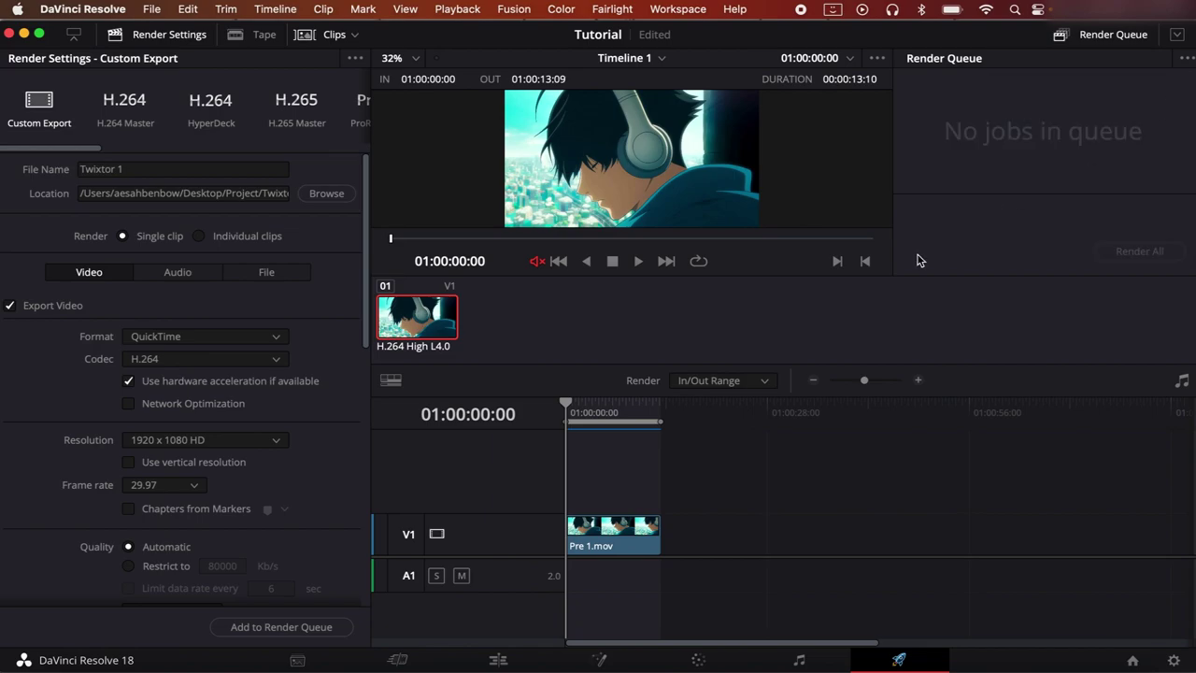
pyautogui.click(501, 659)
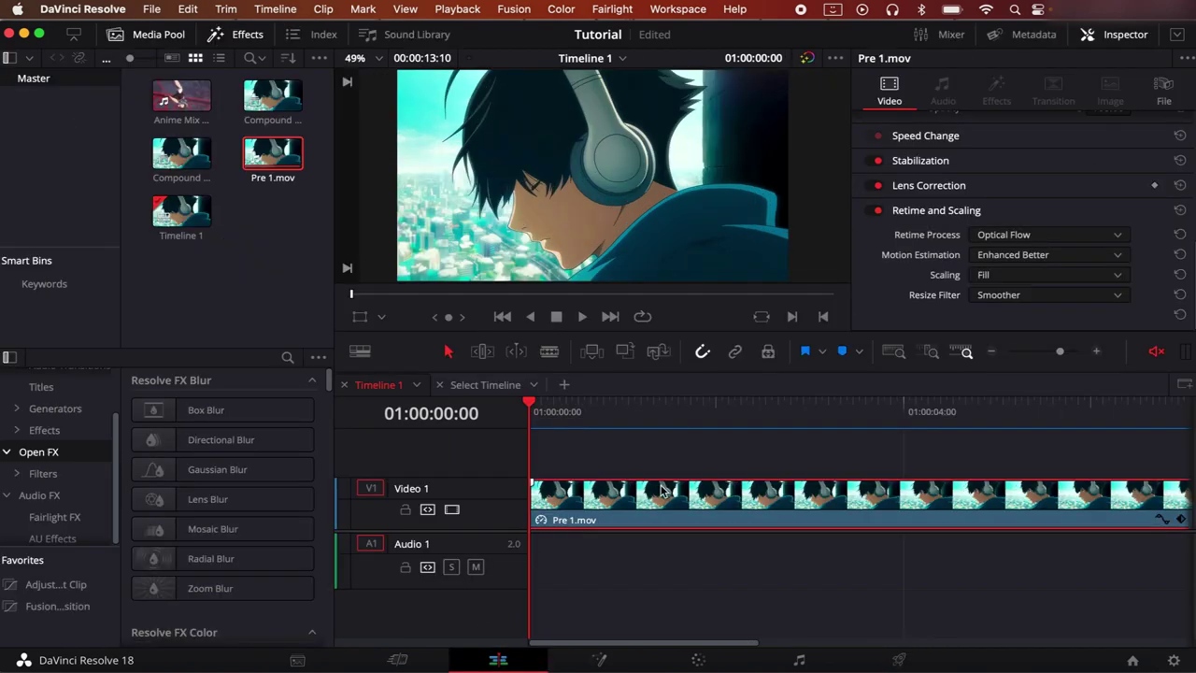
pyautogui.press('Delete')
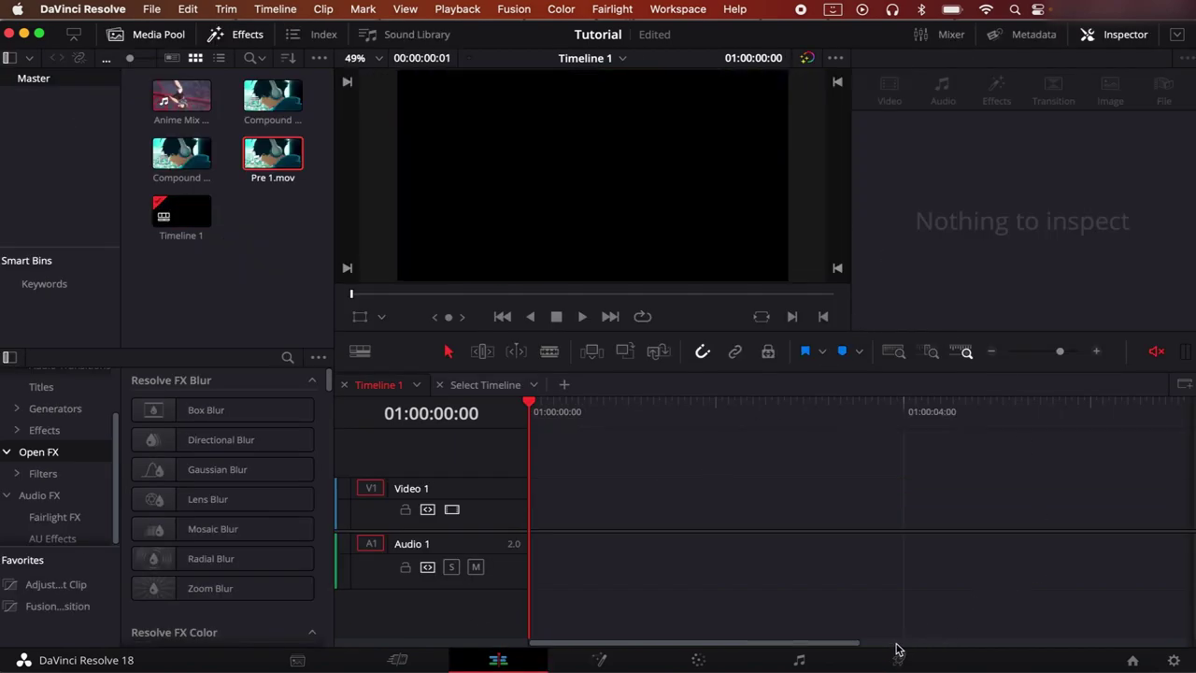
pyautogui.click(894, 656)
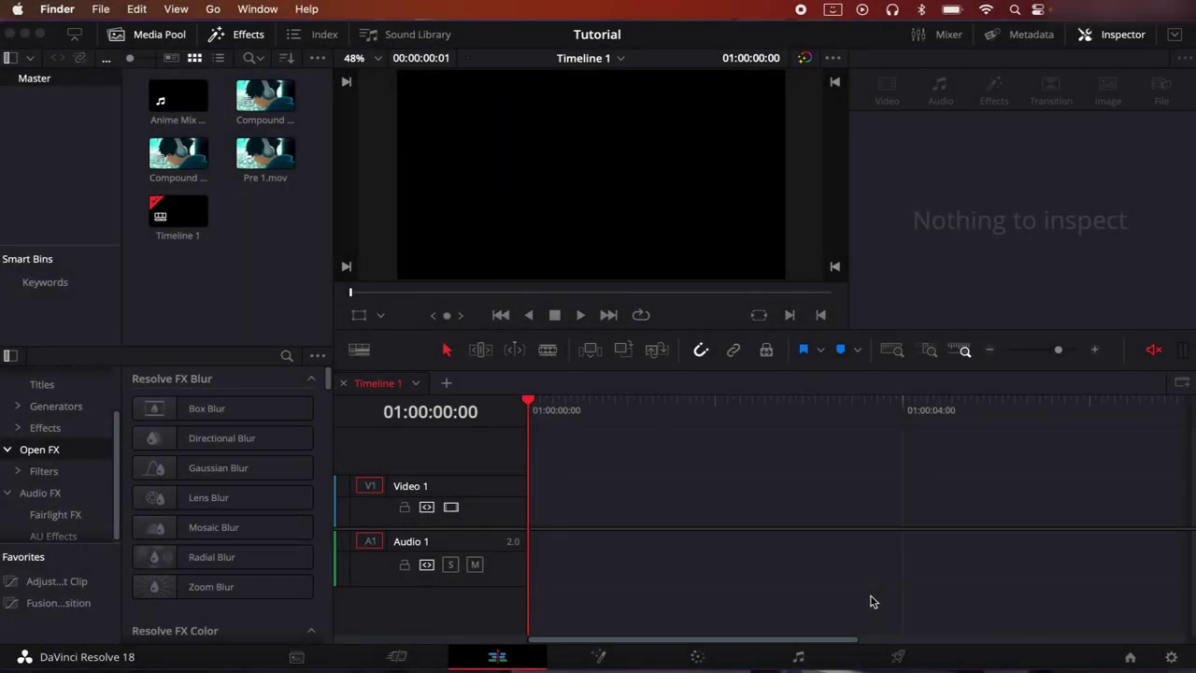
pyautogui.click(644, 36)
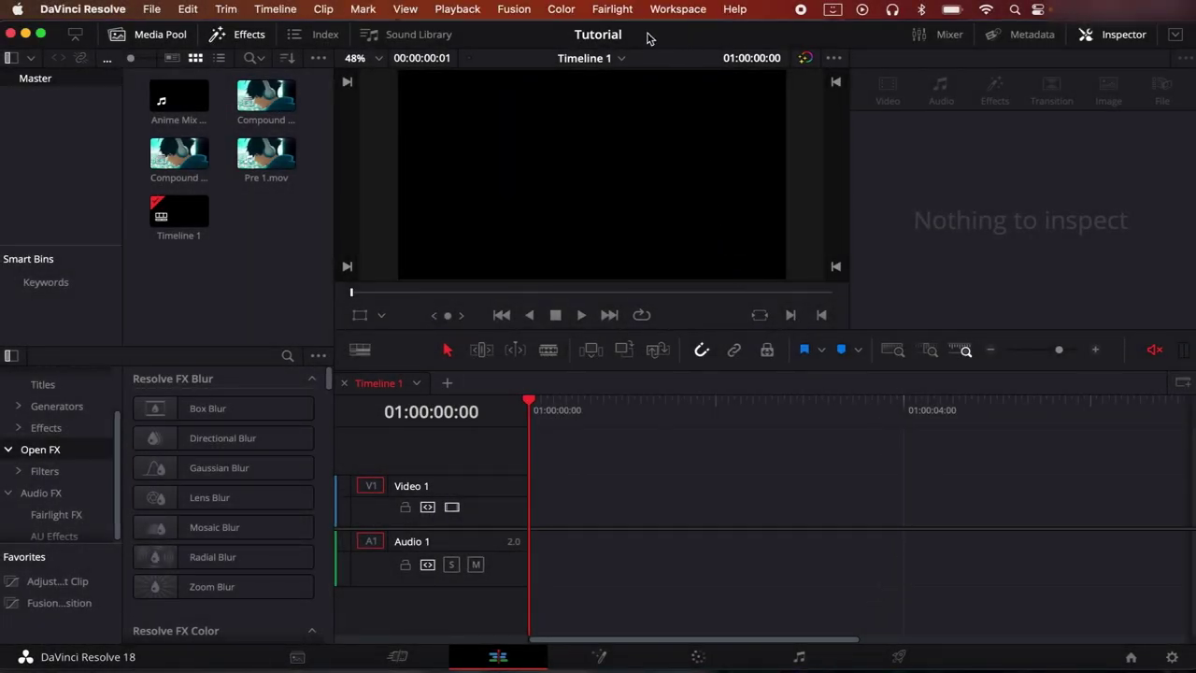
pyautogui.click(457, 10)
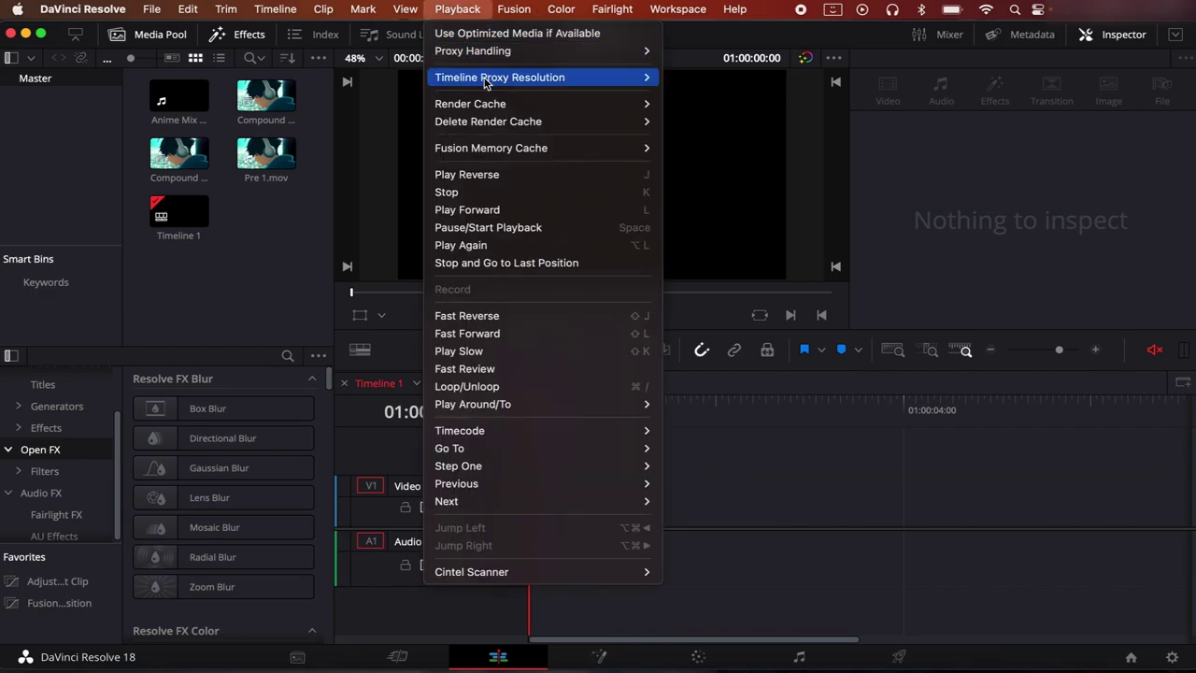
pyautogui.moveTo(496, 85)
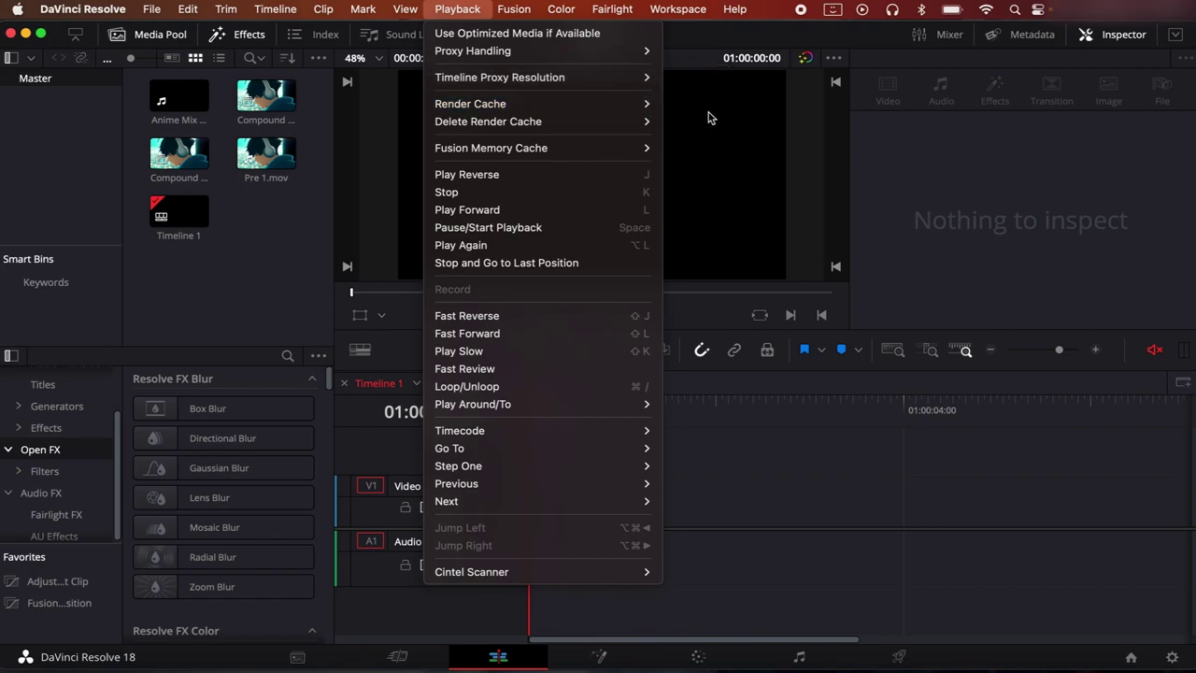
pyautogui.moveTo(639, 85)
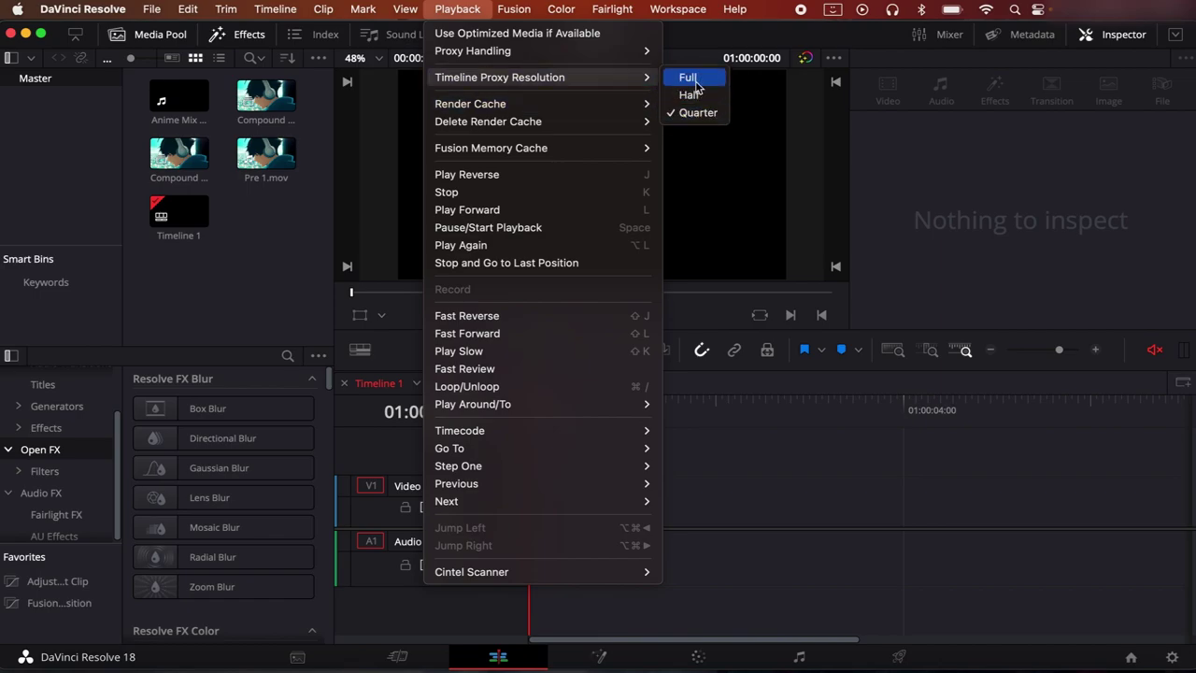
pyautogui.click(930, 224)
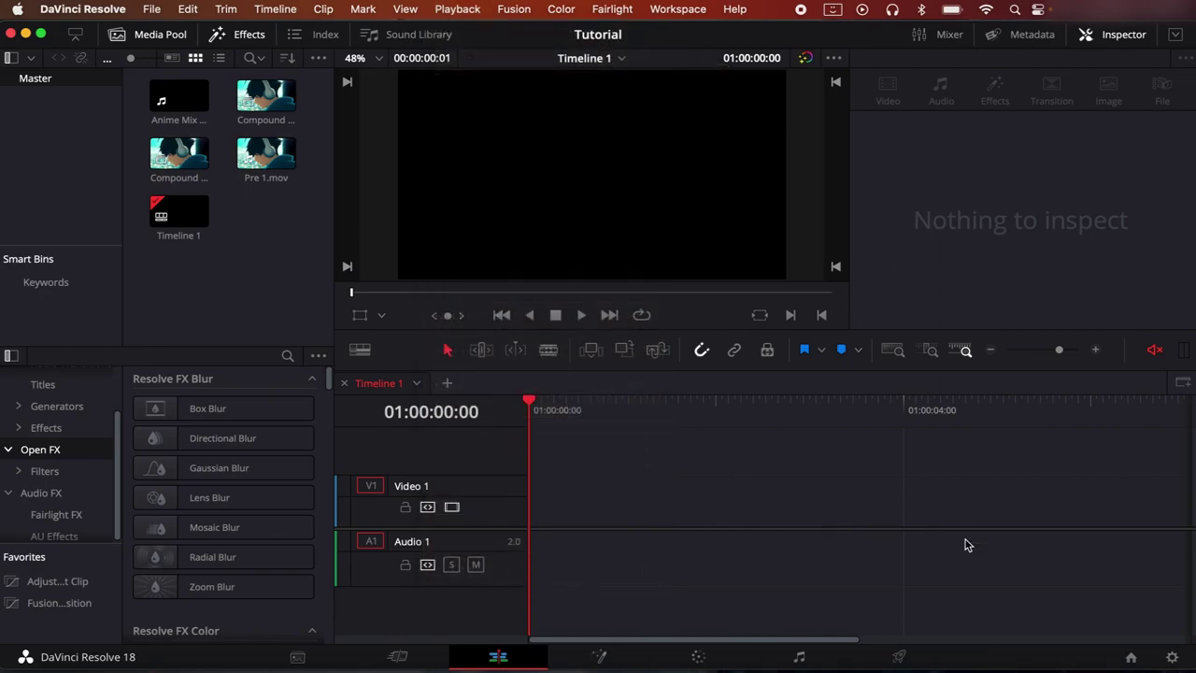
# Drag Twixtor 1.mov from the Finder Twixtor folder onto Video 1
pyautogui.click(1104, 656)
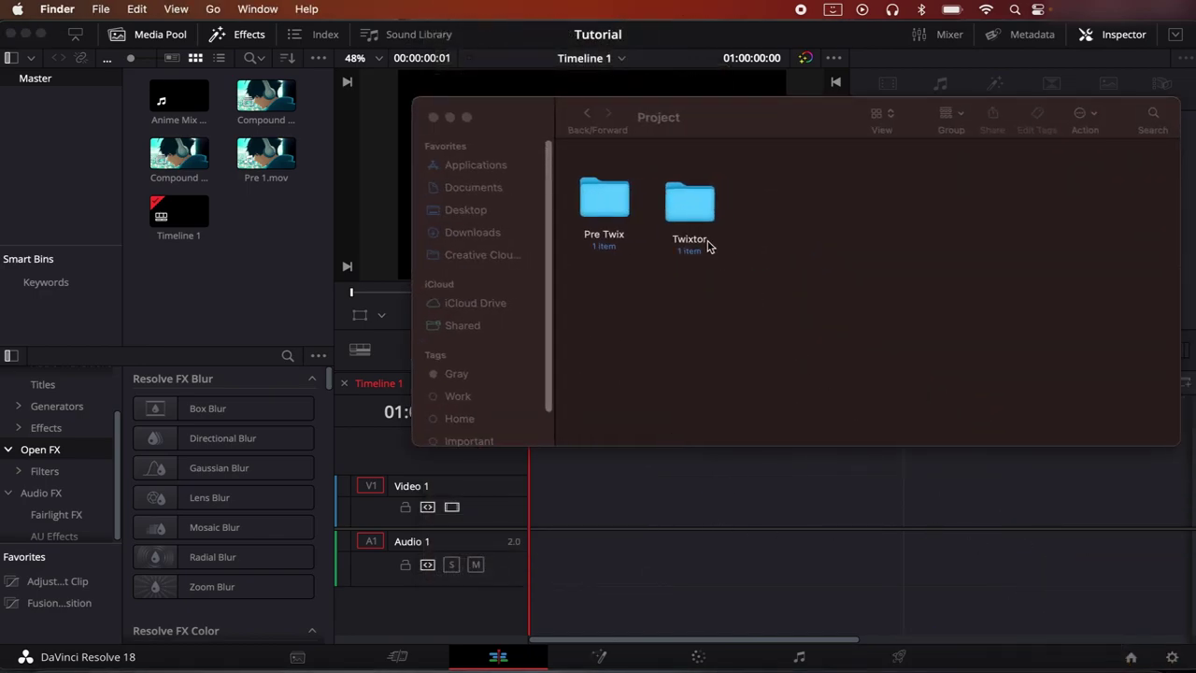
pyautogui.doubleClick(689, 201)
pyautogui.moveTo(612, 217); pyautogui.dragTo(539, 513)
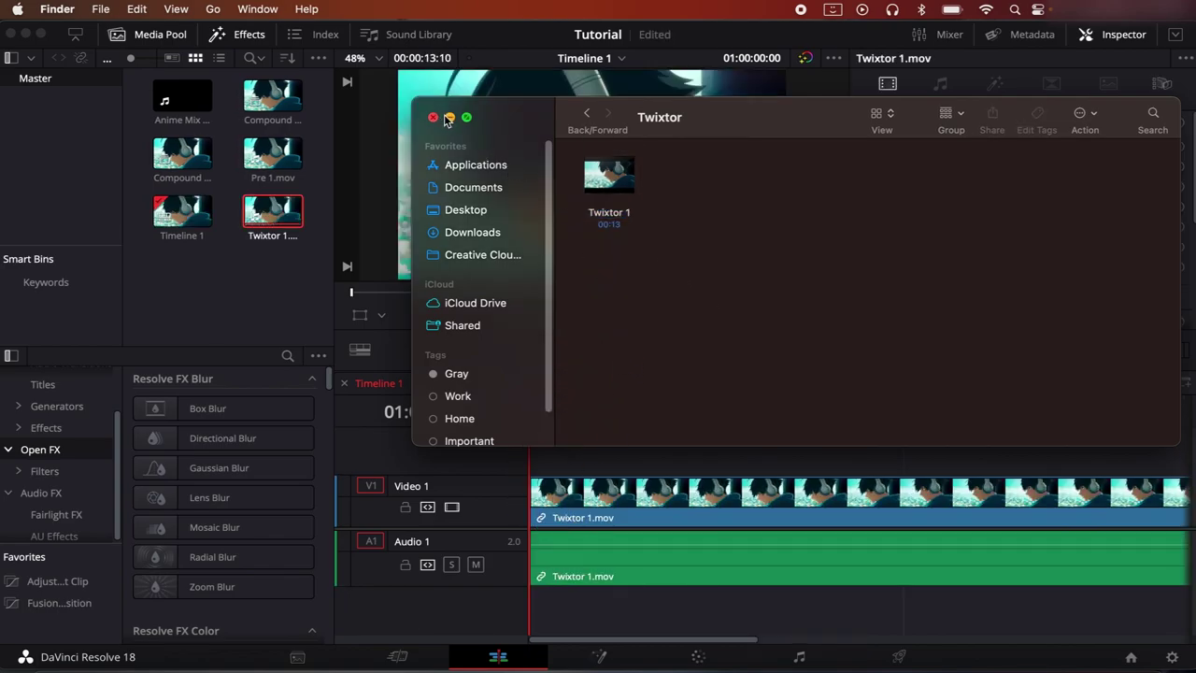
pyautogui.click(451, 120)
# Delete Twixtor 1.mov's audio from Audio 1, keeping the video clip selected
pyautogui.click(670, 578)
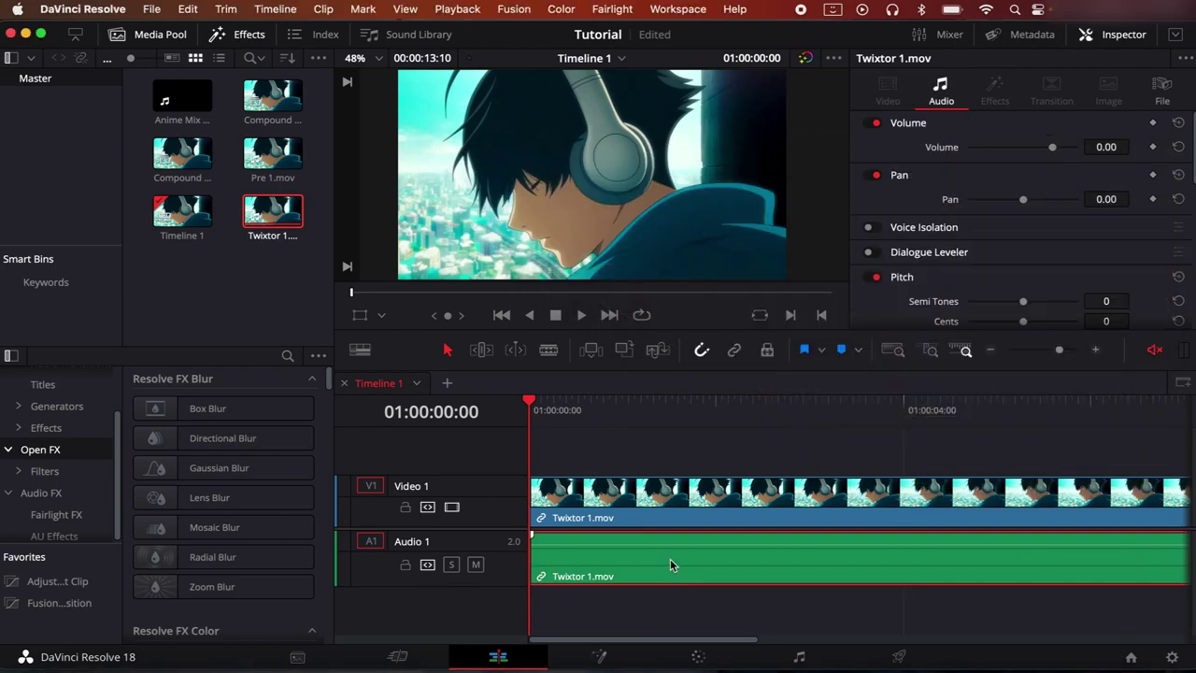
pyautogui.press('Delete')
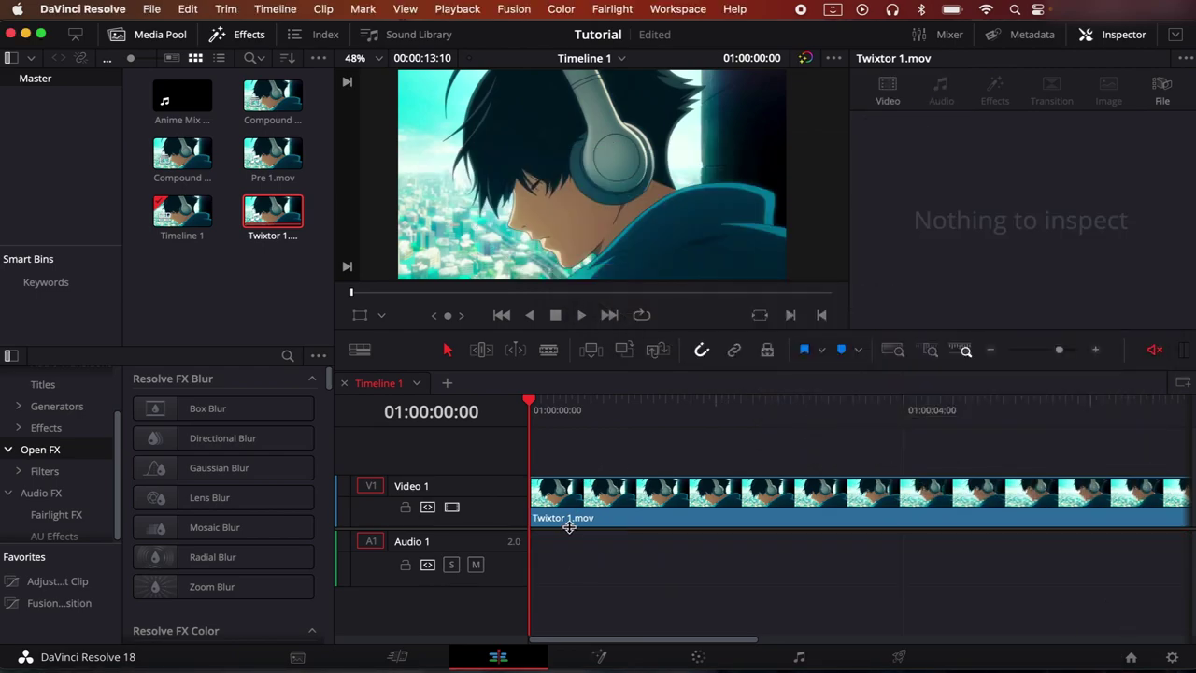
pyautogui.scroll(3, 569, 527)
pyautogui.click(574, 572)
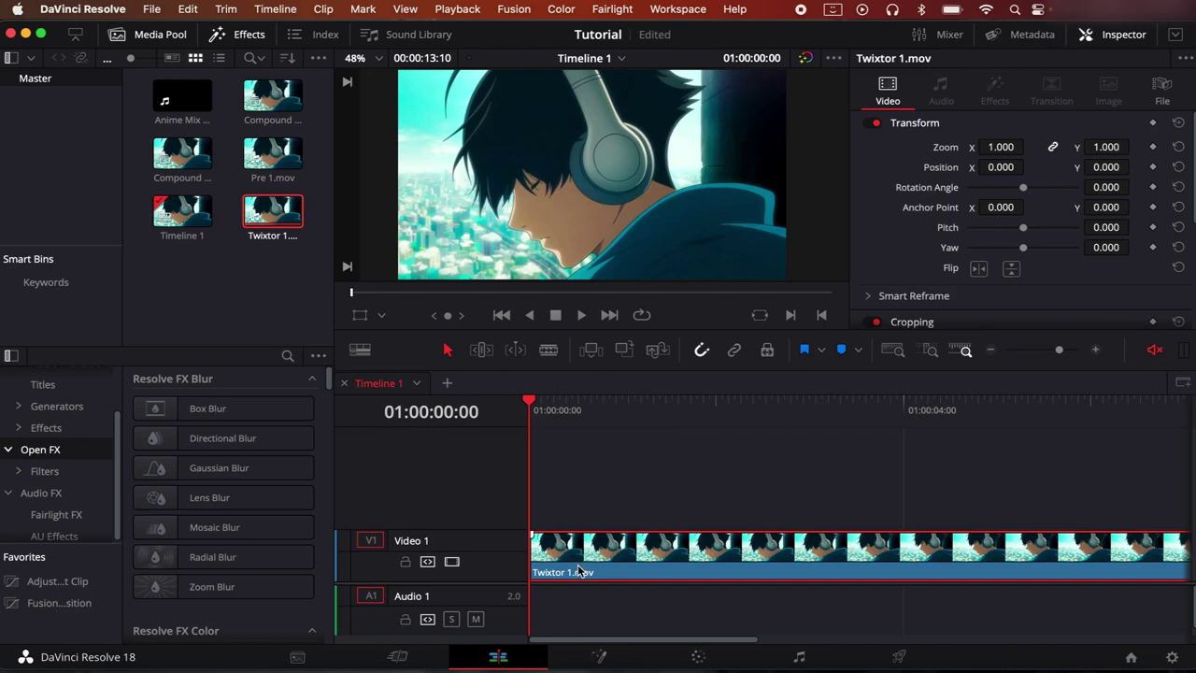
# Nest the Twixtor 1.mov clip into a new Compound Clip 3
pyautogui.rightClick(579, 571)
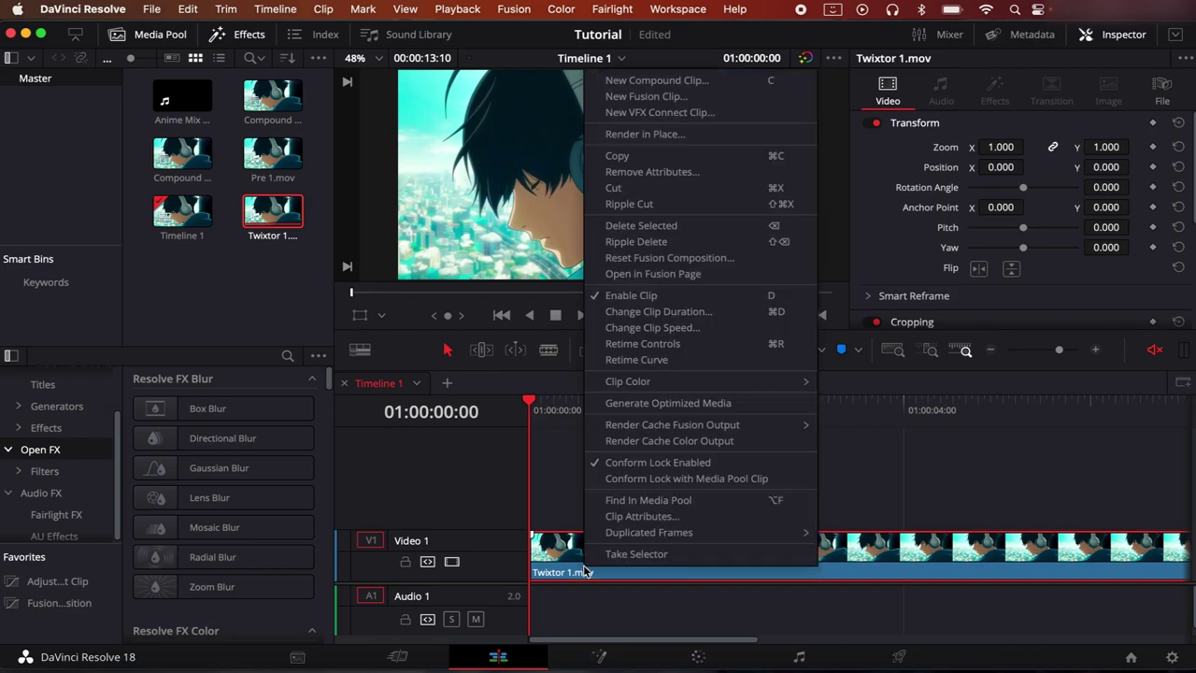
pyautogui.click(701, 83)
pyautogui.click(712, 408)
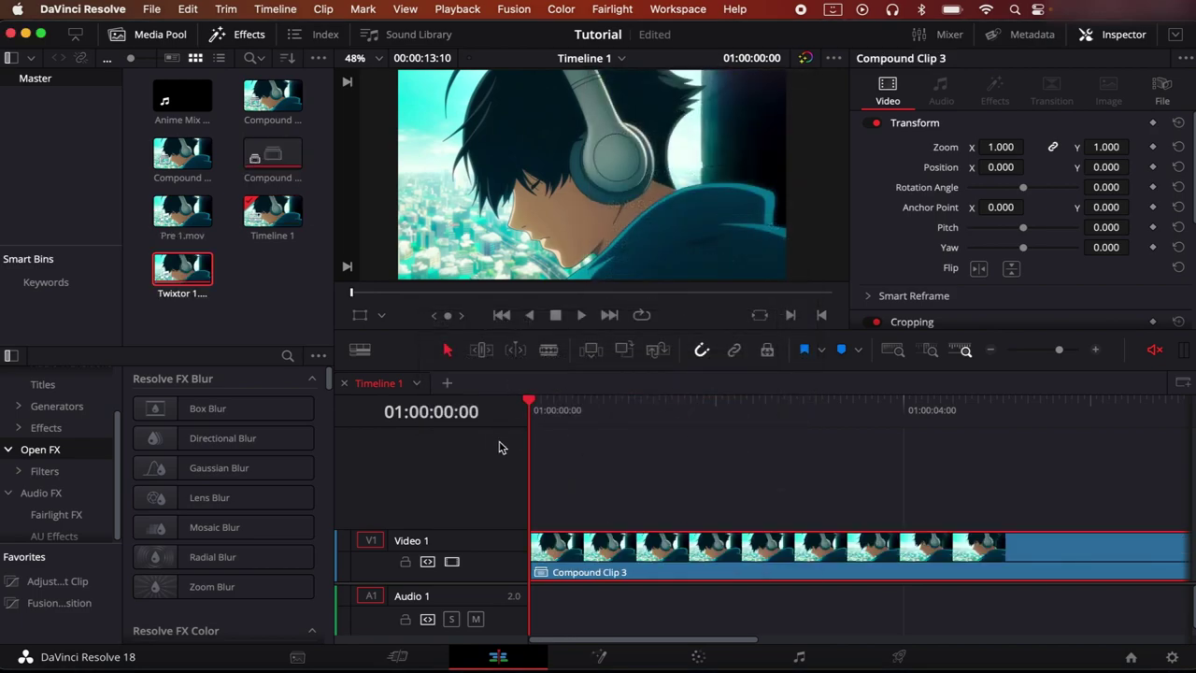
# Add a Fusion Composition on Video 2 and move to frame 44 in Fusion
pyautogui.moveTo(80, 603); pyautogui.dragTo(529, 467)
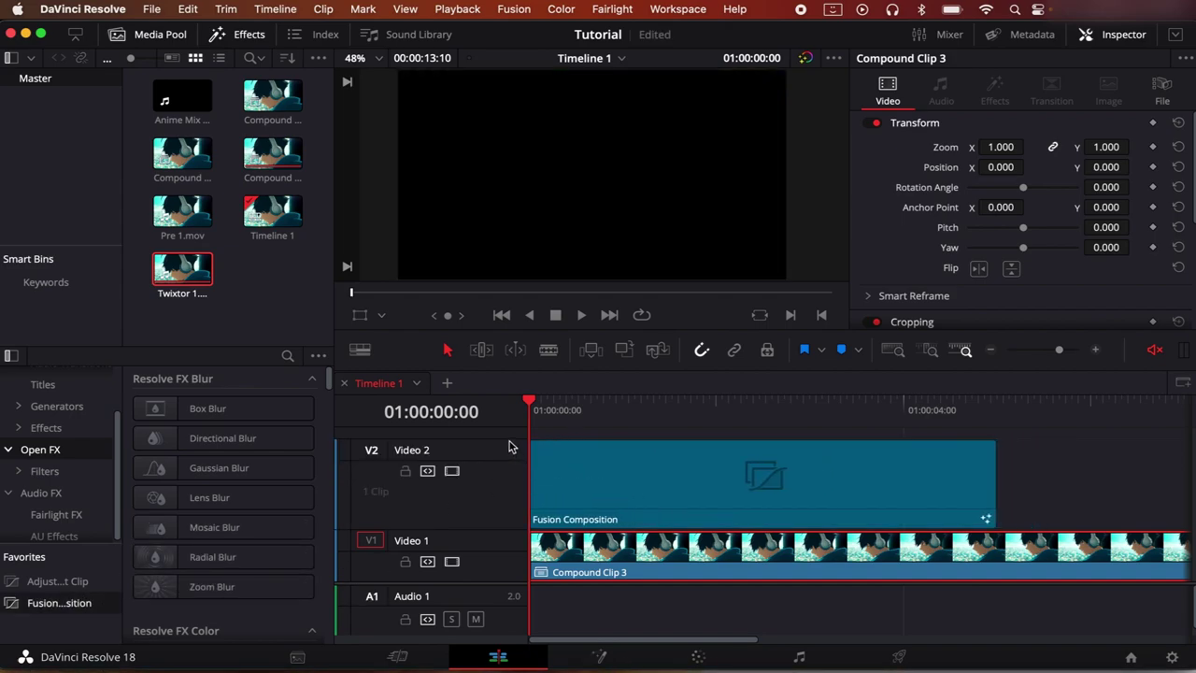
pyautogui.click(659, 508)
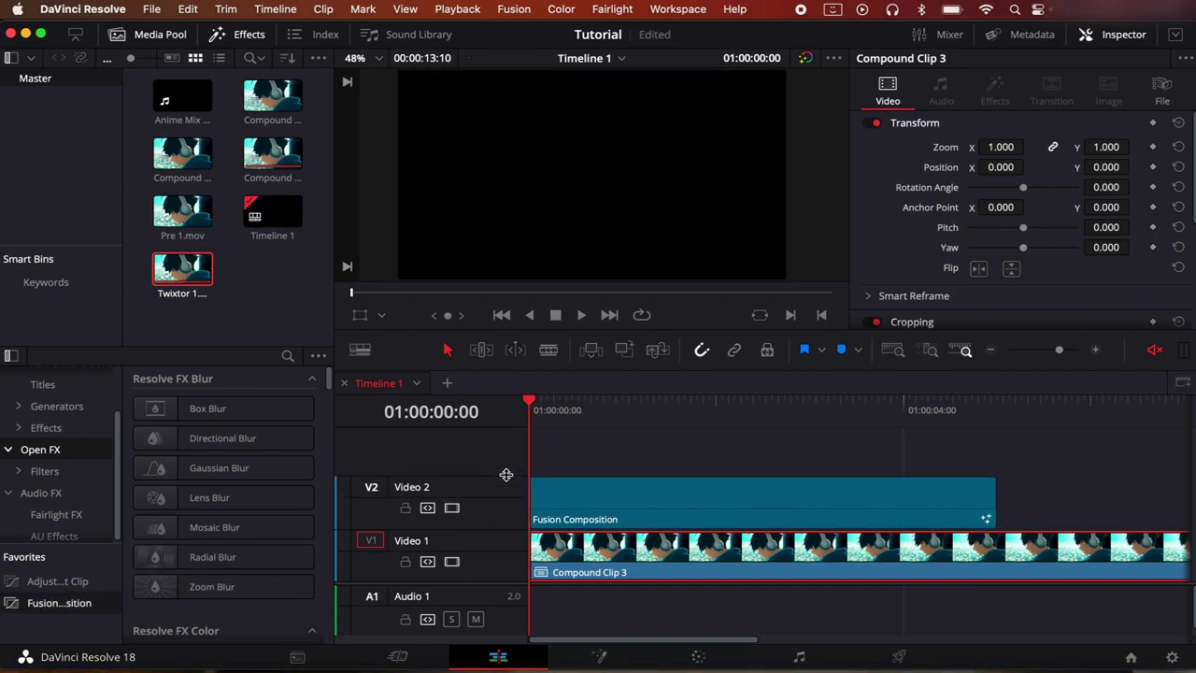
pyautogui.rightClick(659, 507)
pyautogui.click(667, 502)
pyautogui.rightClick(669, 501)
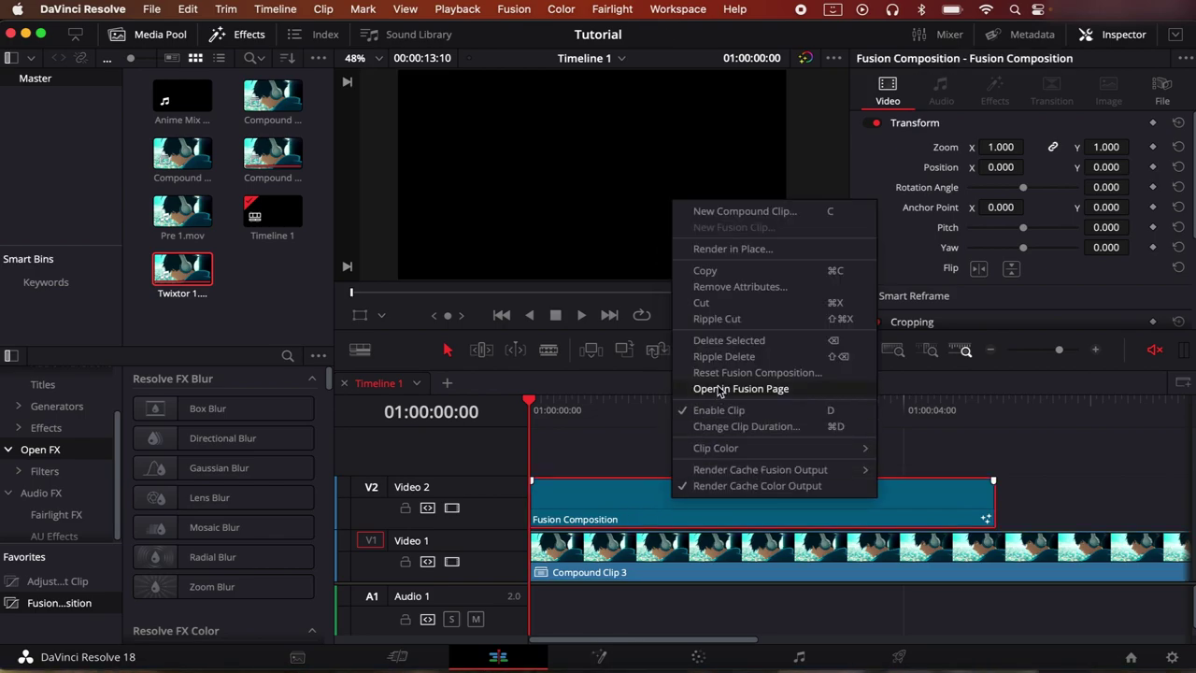
pyautogui.click(720, 389)
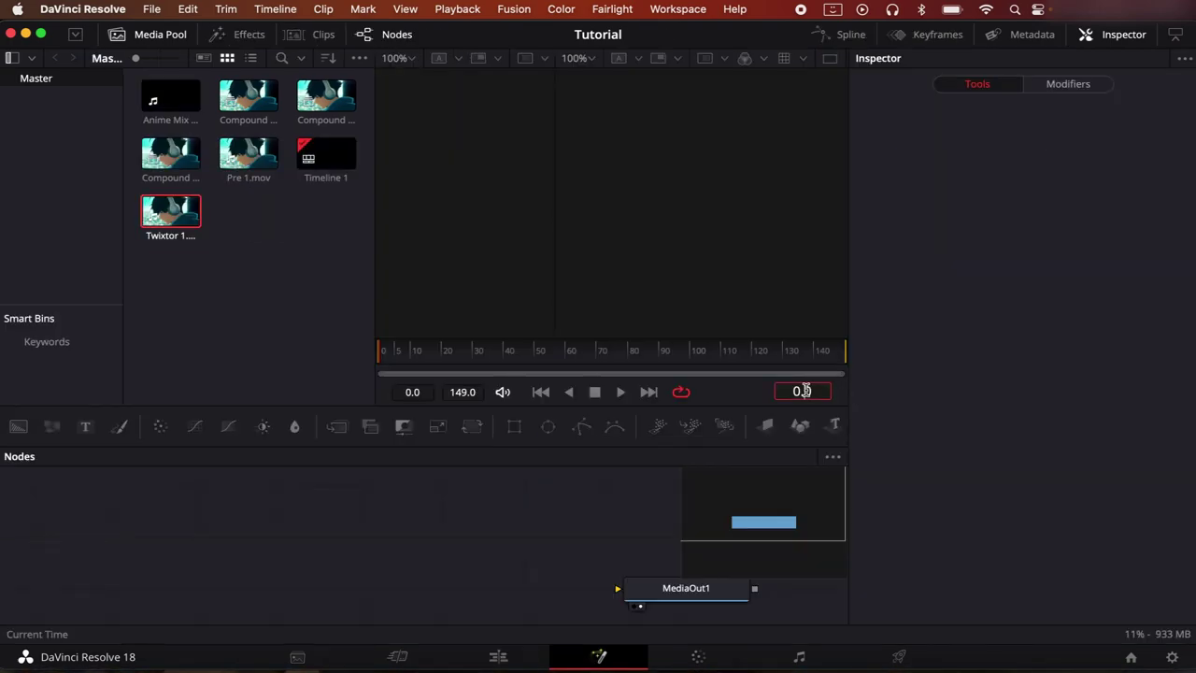
pyautogui.click(805, 390)
pyautogui.write('44')
pyautogui.press('Return')
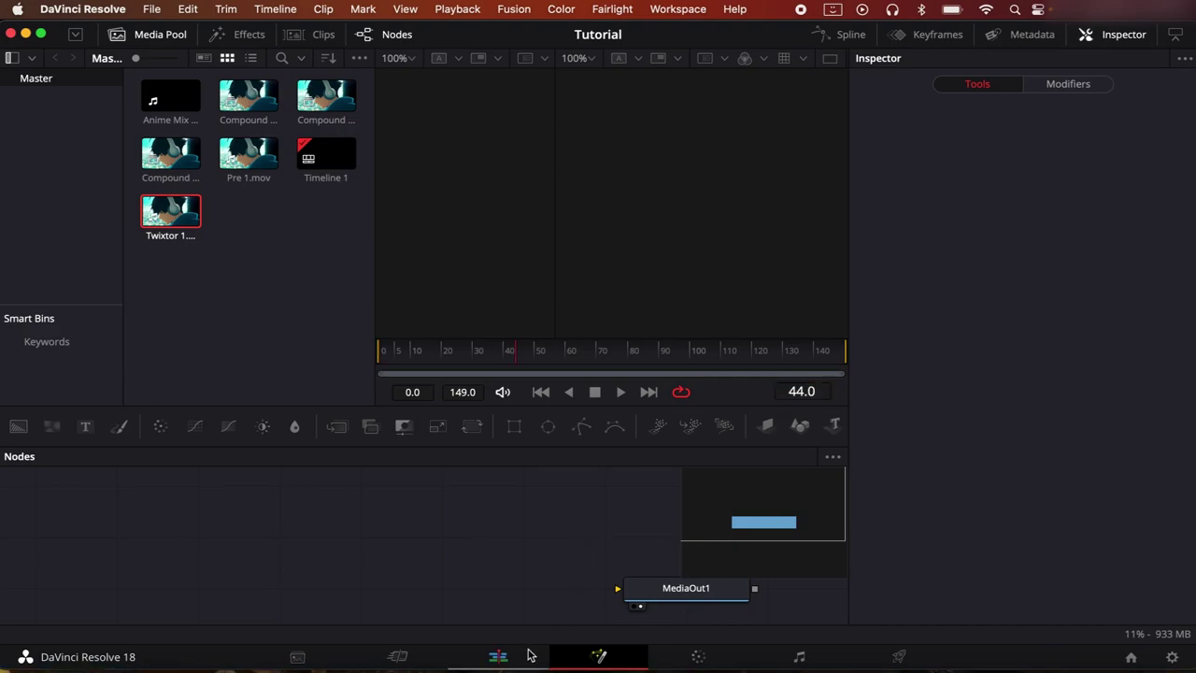
# Cut the Fusion Composition at frame 44 and delete the remainder
pyautogui.click(528, 654)
pyautogui.press('super+b')
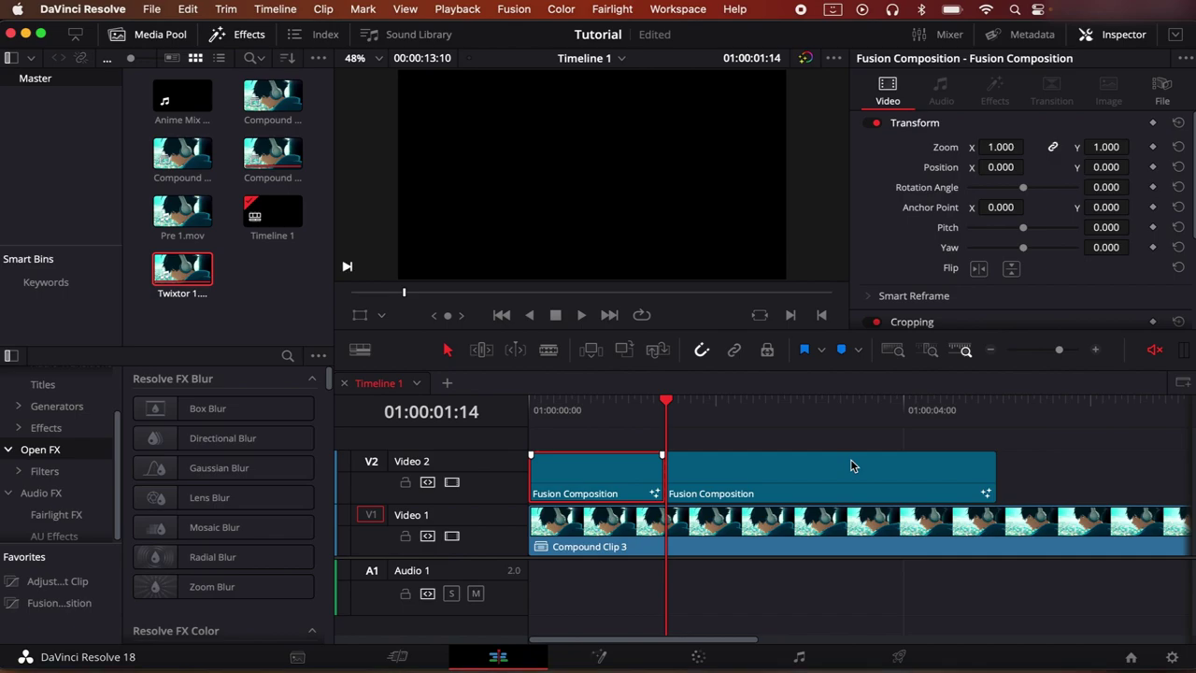
pyautogui.press('Delete')
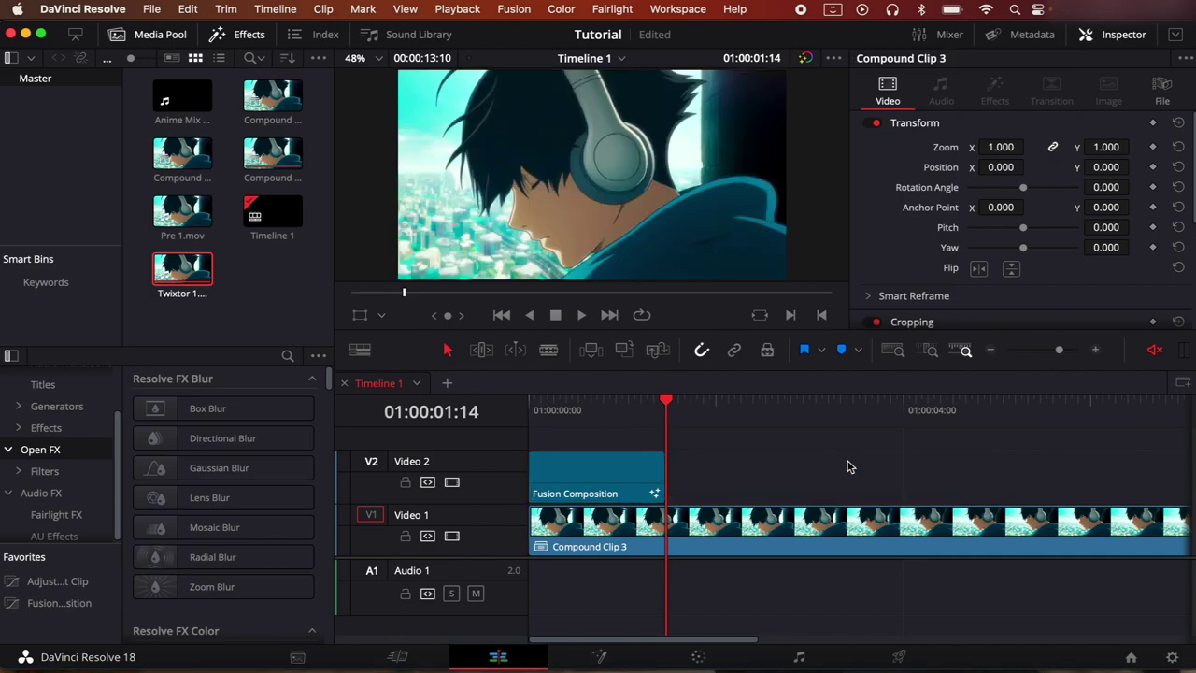
pyautogui.press('Home')
pyautogui.rightClick(559, 462)
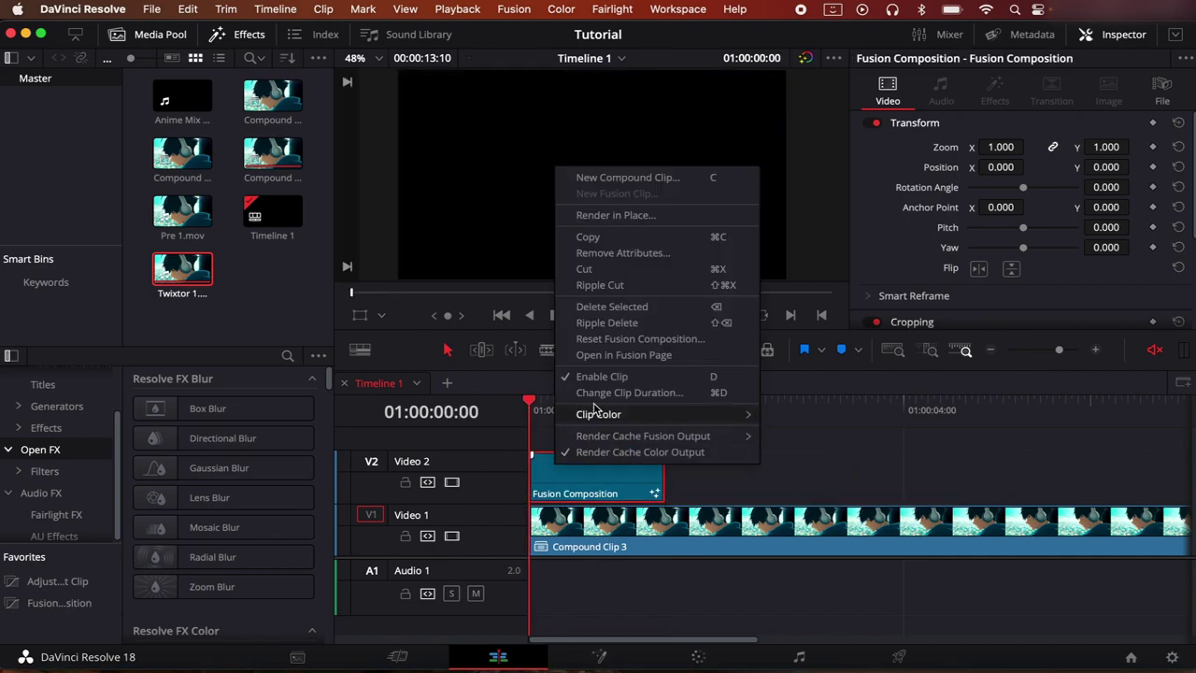
# Search the Media Pool for '3' and add Compound Clip 3 to the Fusion node graph as MediaIn1
pyautogui.click(607, 356)
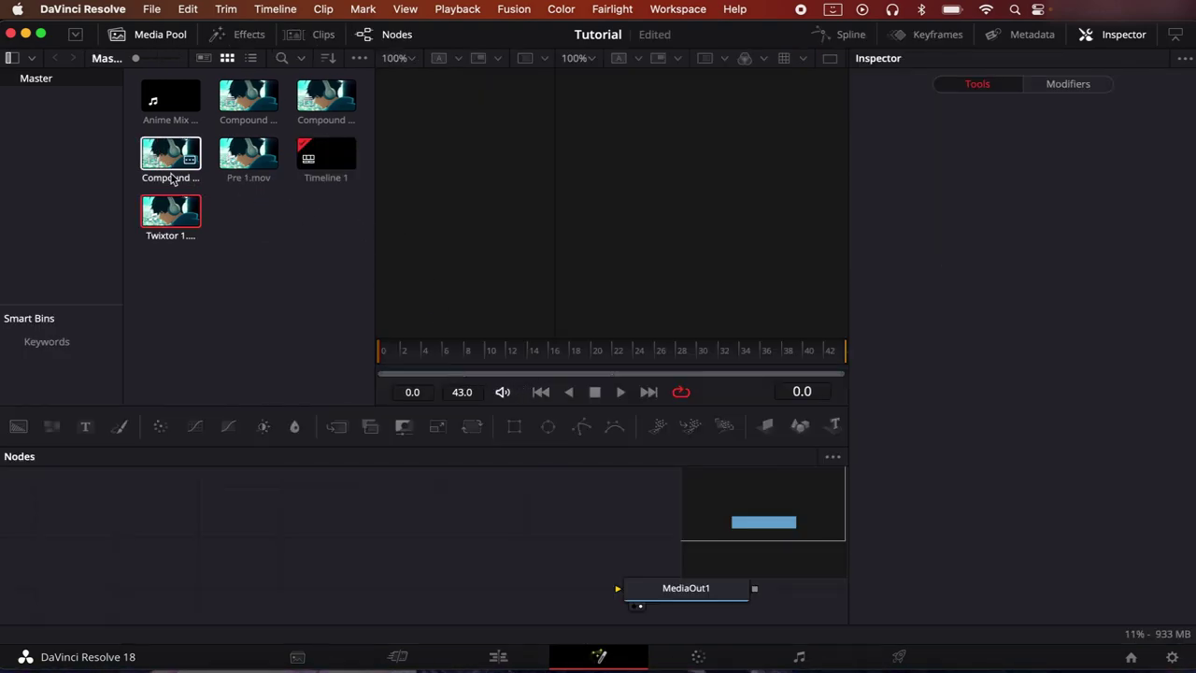
pyautogui.click(281, 57)
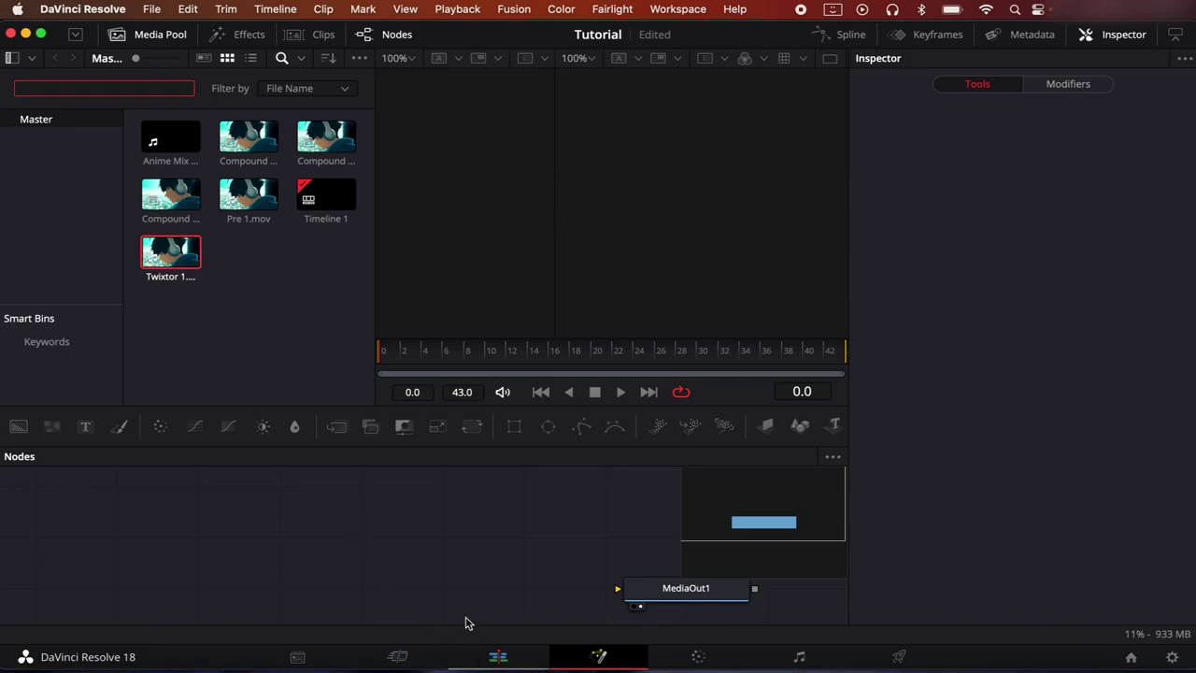
pyautogui.write('3')
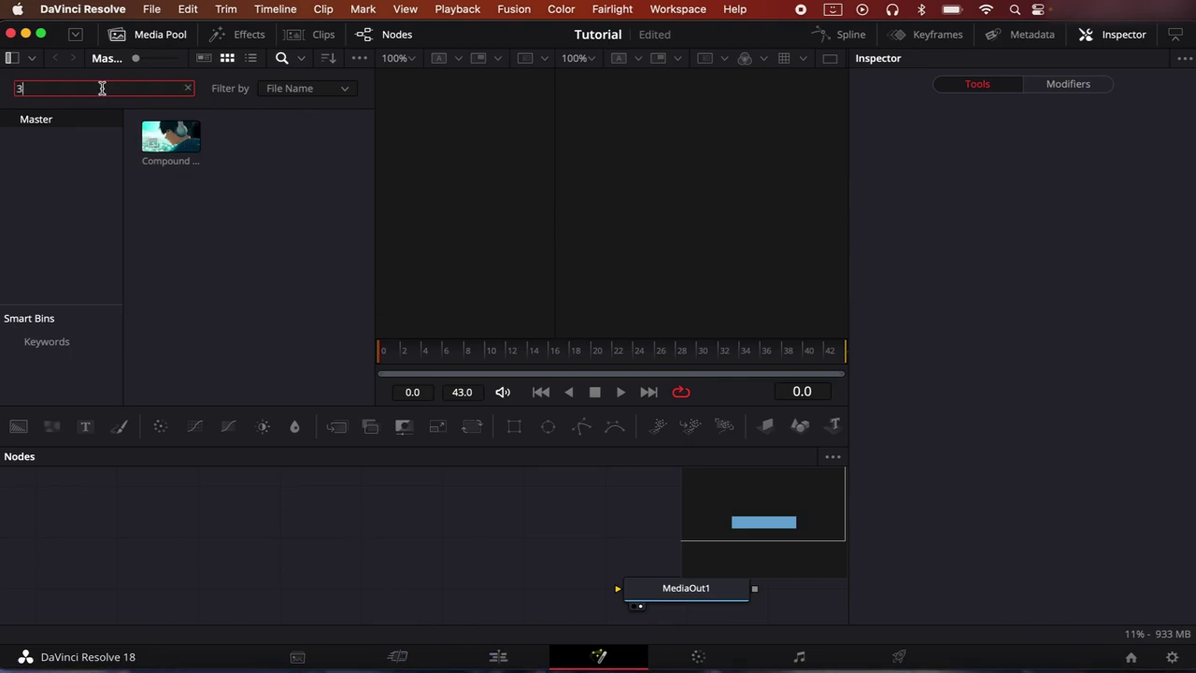
pyautogui.moveTo(174, 142); pyautogui.dragTo(640, 574)
# Switch to a single large viewer and fit MediaIn1 and MediaOut1 in the node view
pyautogui.moveTo(553, 206); pyautogui.dragTo(509, 194)
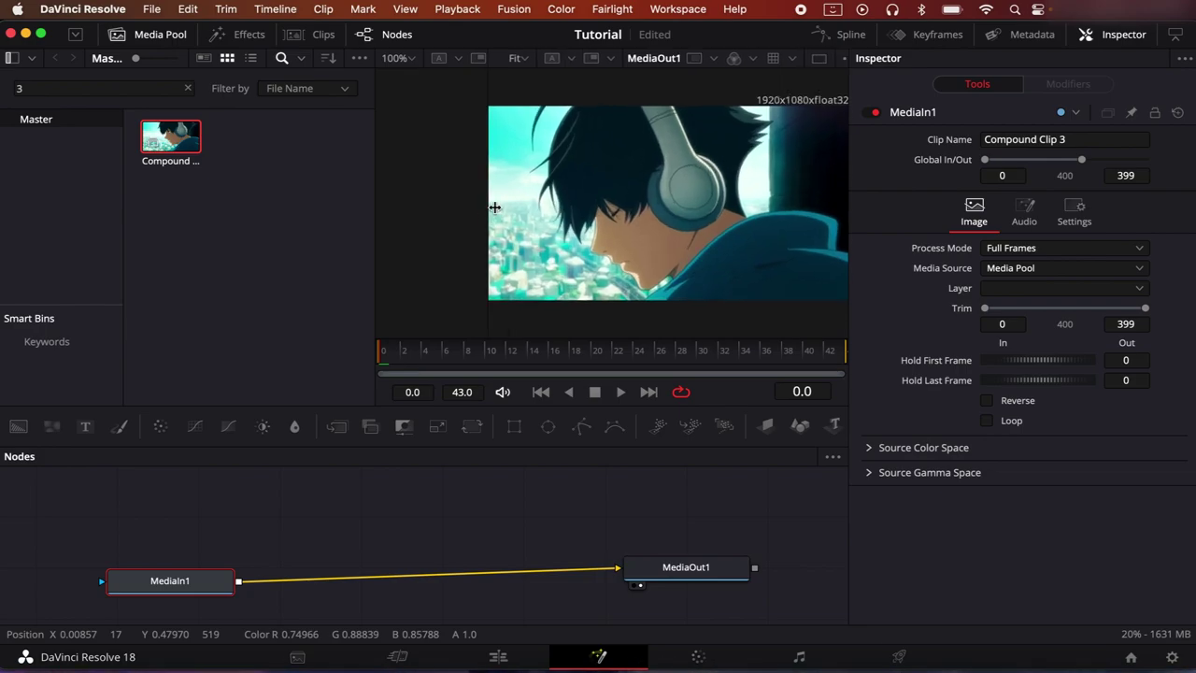
pyautogui.click(817, 62)
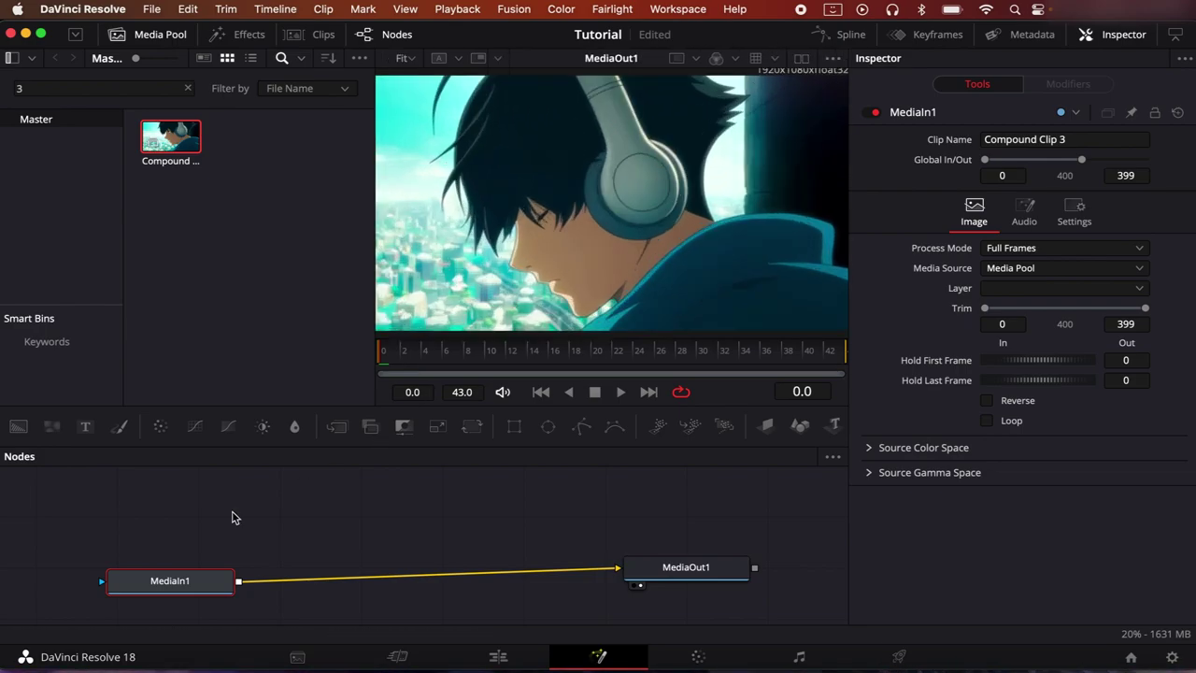
pyautogui.moveTo(145, 580); pyautogui.dragTo(31, 566)
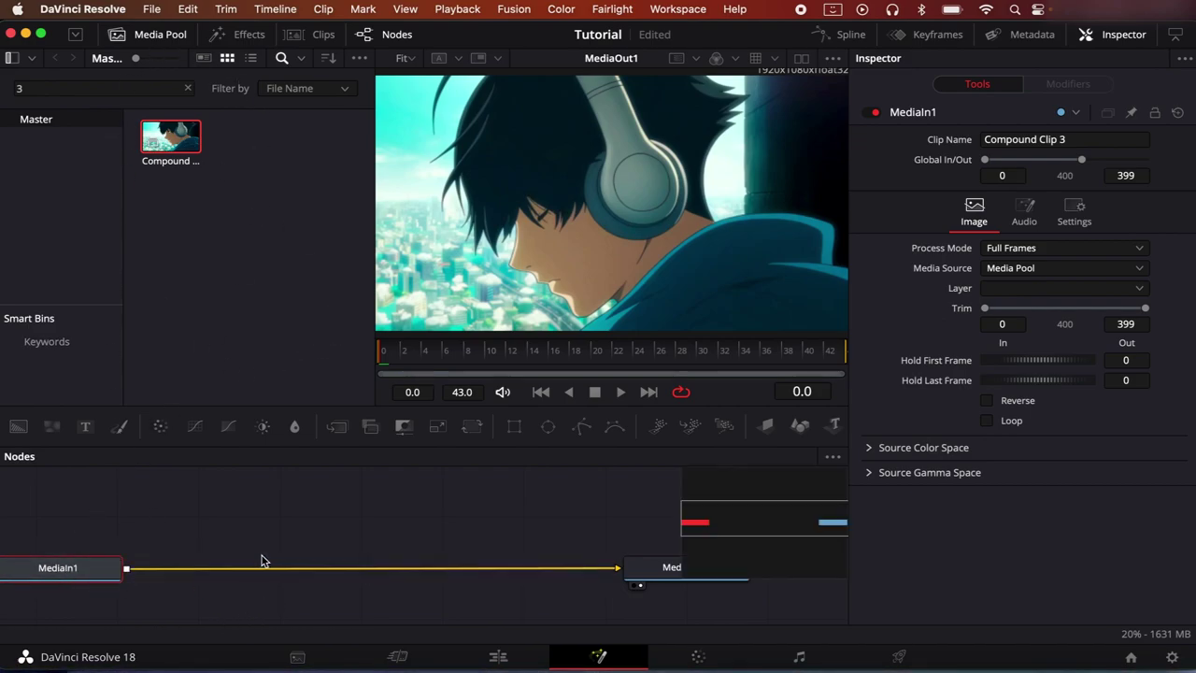
pyautogui.hotkey('ctrl', 'f')
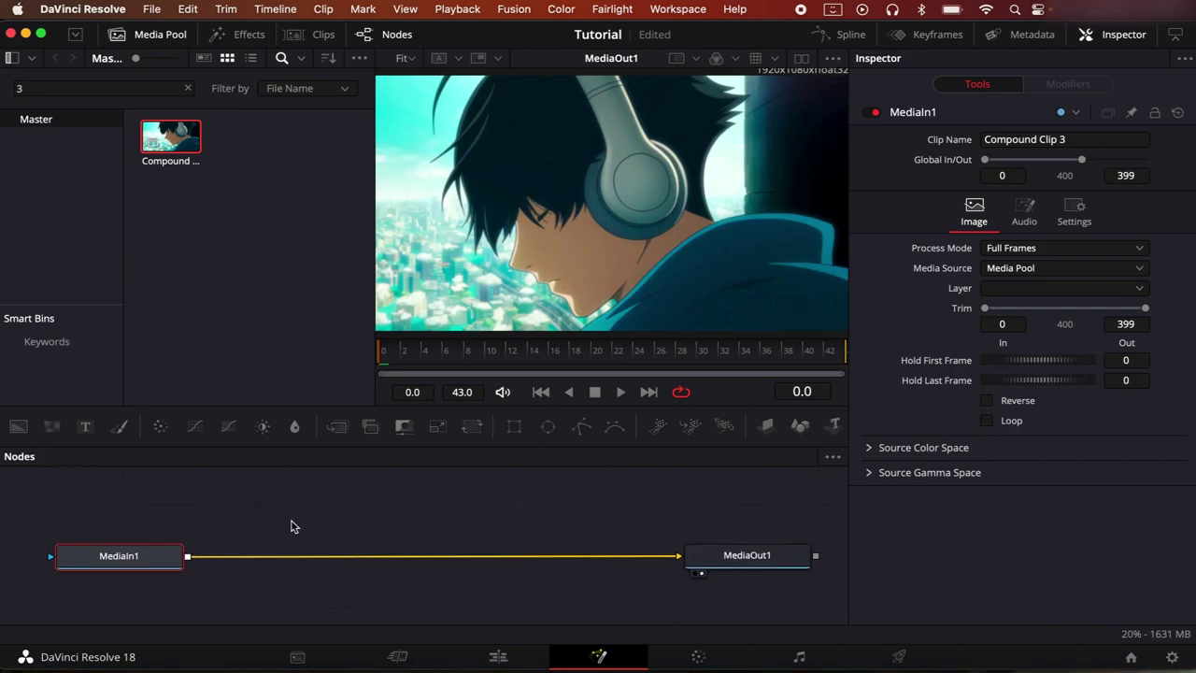
# Insert a Time Stretcher node between MediaIn1 and MediaOut1
pyautogui.hotkey('shift', 'space')
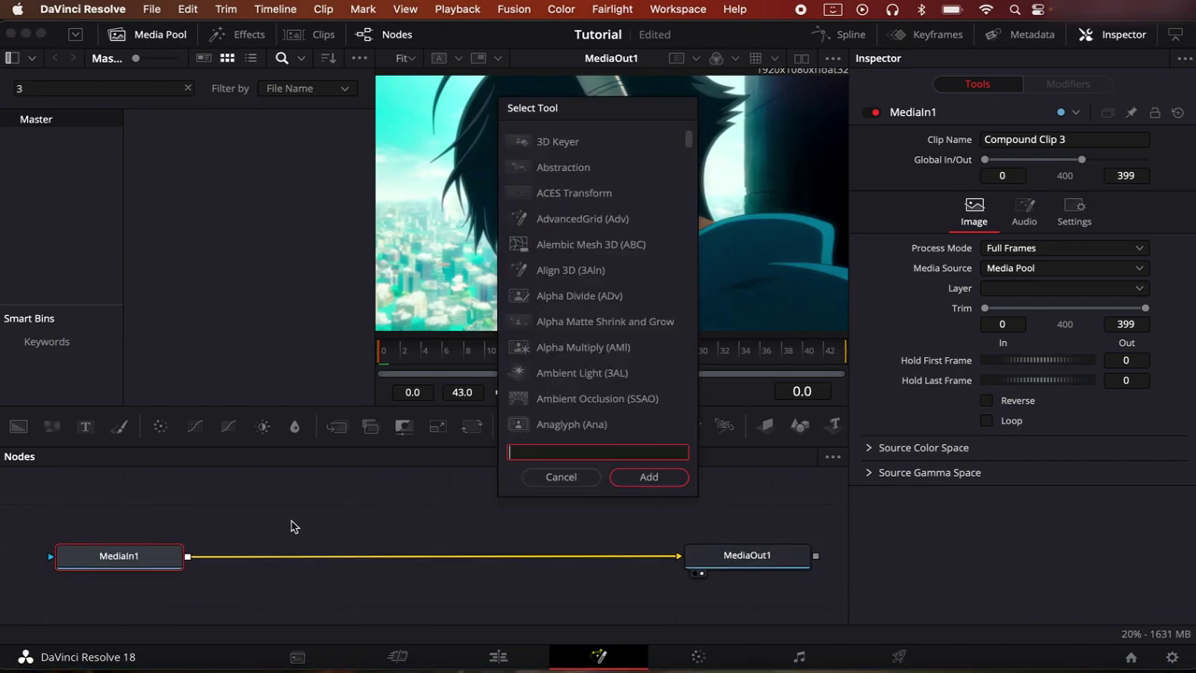
pyautogui.write('times')
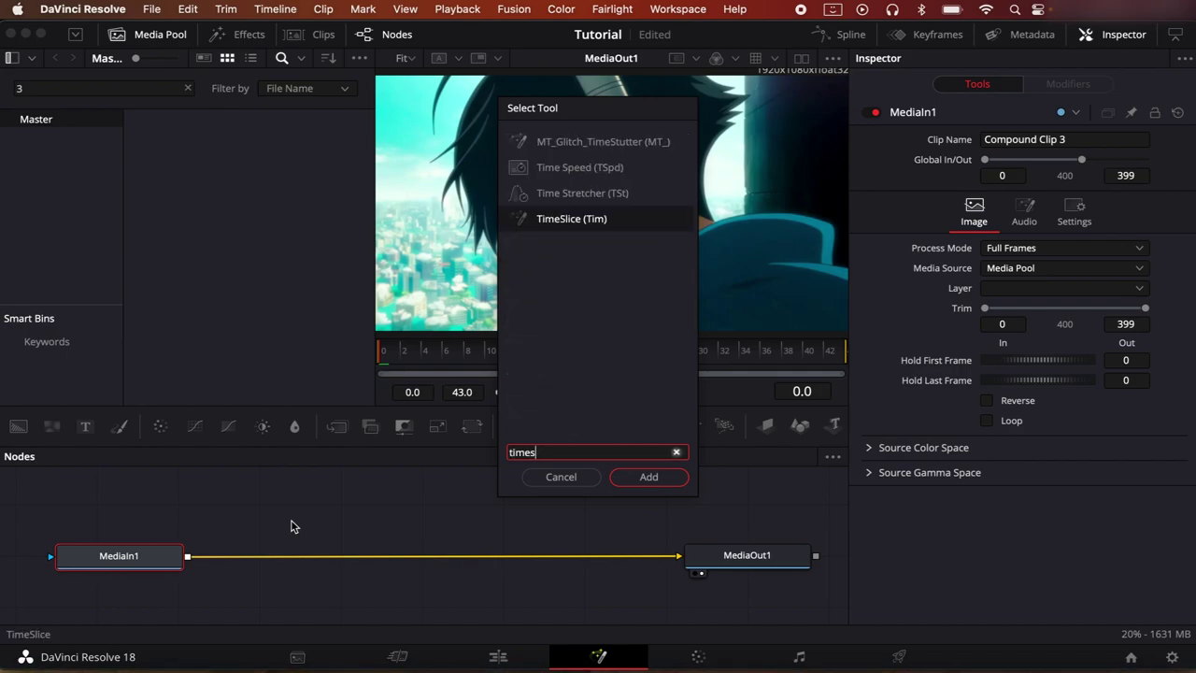
pyautogui.press('Up')
pyautogui.press('Return')
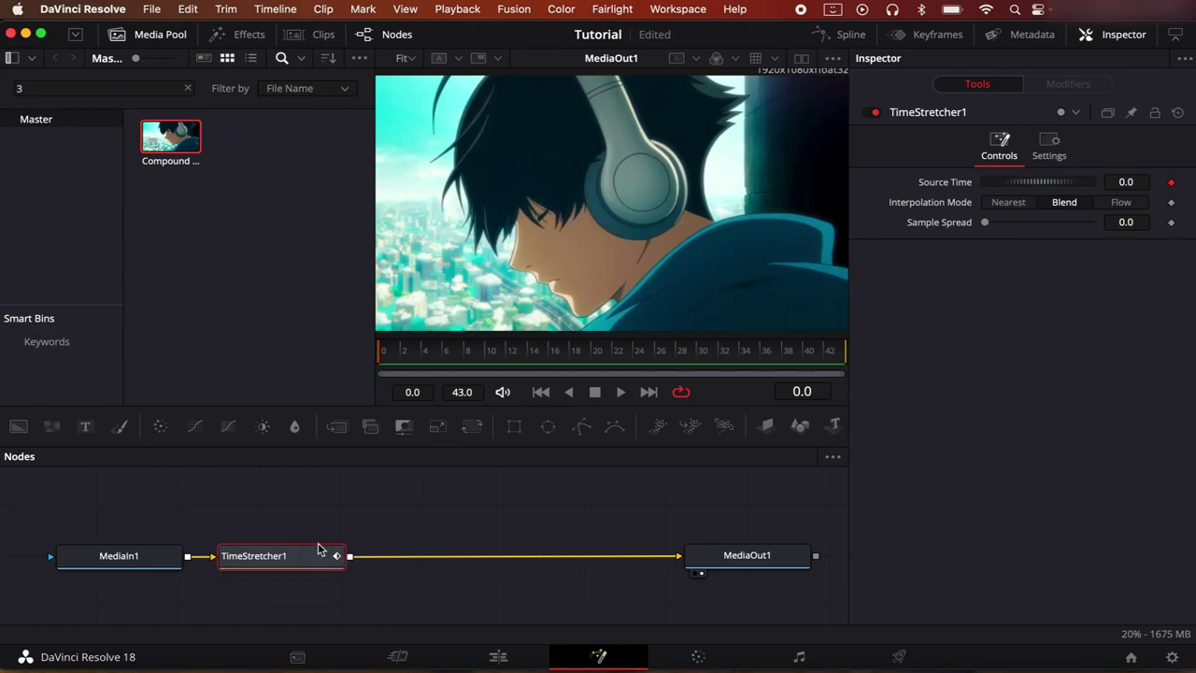
pyautogui.moveTo(318, 551); pyautogui.dragTo(488, 558)
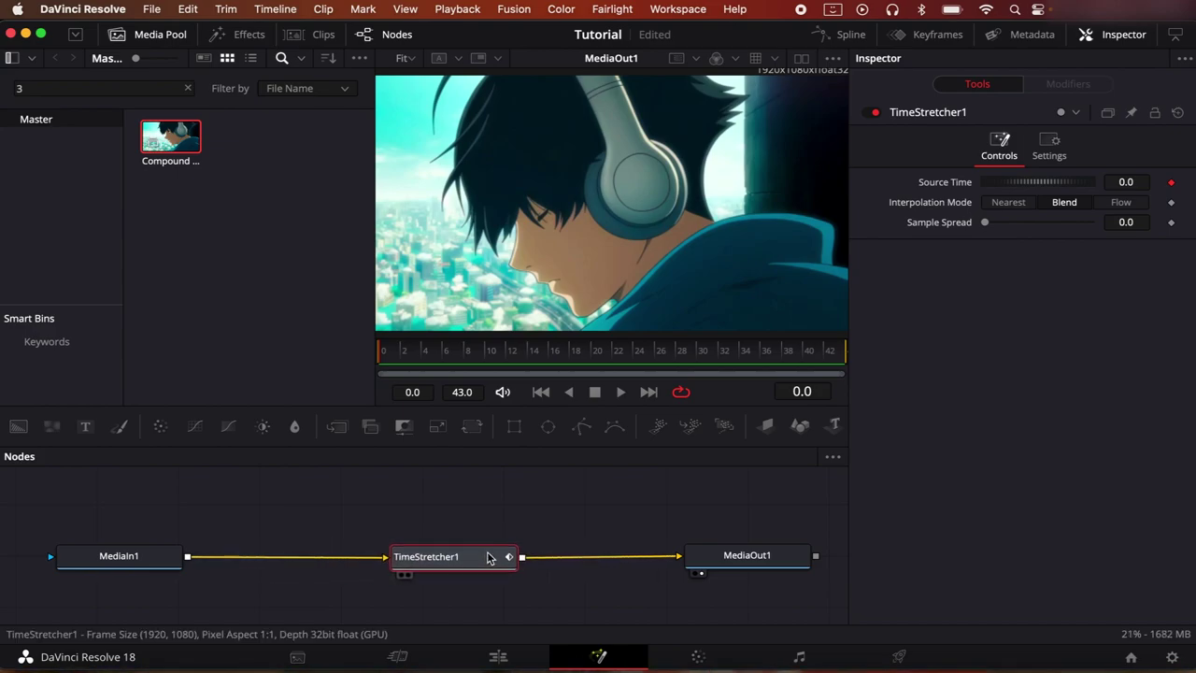
# Mute the viewer audio and turn off high-quality playback
pyautogui.click(503, 392)
pyautogui.rightClick(753, 396)
pyautogui.click(764, 405)
pyautogui.rightClick(748, 387)
pyautogui.click(775, 410)
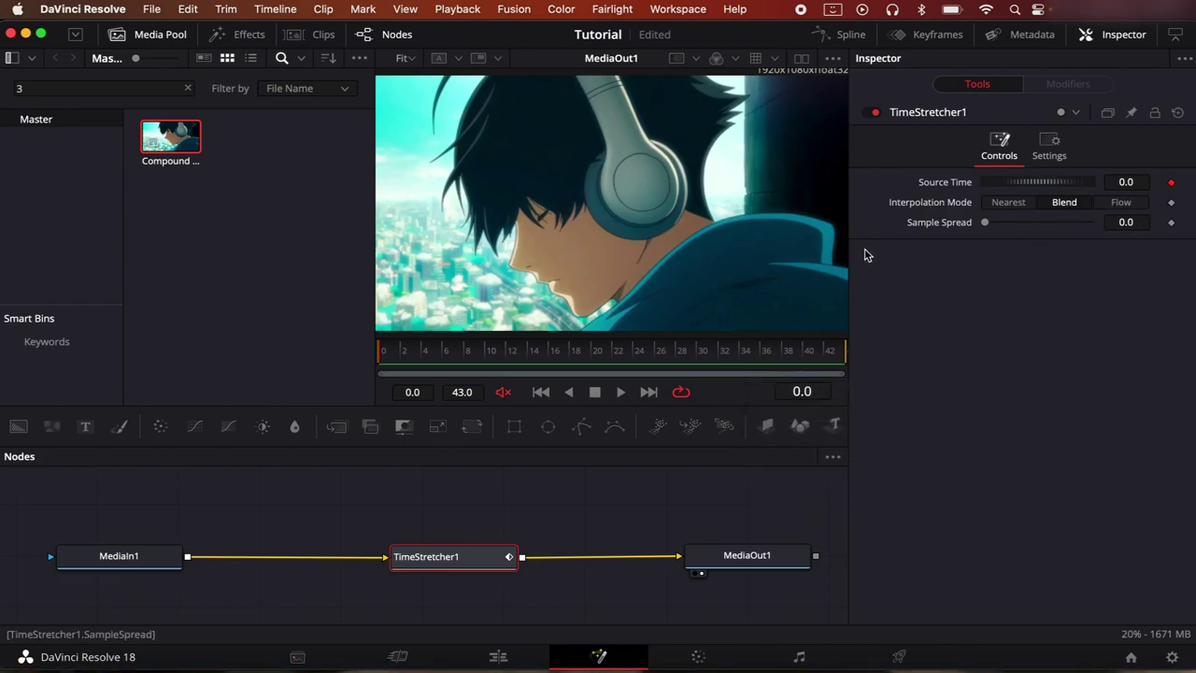
# Keyframe Source Time at about 397.2 on the last frame, 44
pyautogui.moveTo(725, 357); pyautogui.dragTo(874, 353)
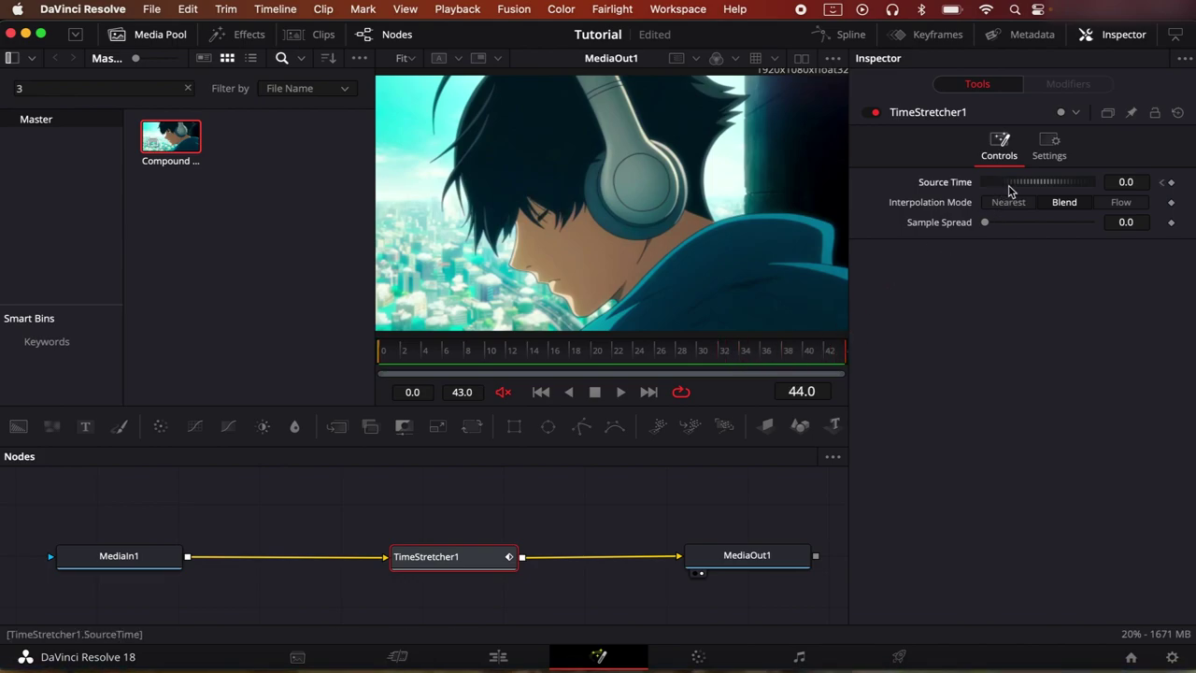
pyautogui.moveTo(1010, 191); pyautogui.dragTo(1106, 190)
pyautogui.moveTo(998, 185); pyautogui.dragTo(1073, 187)
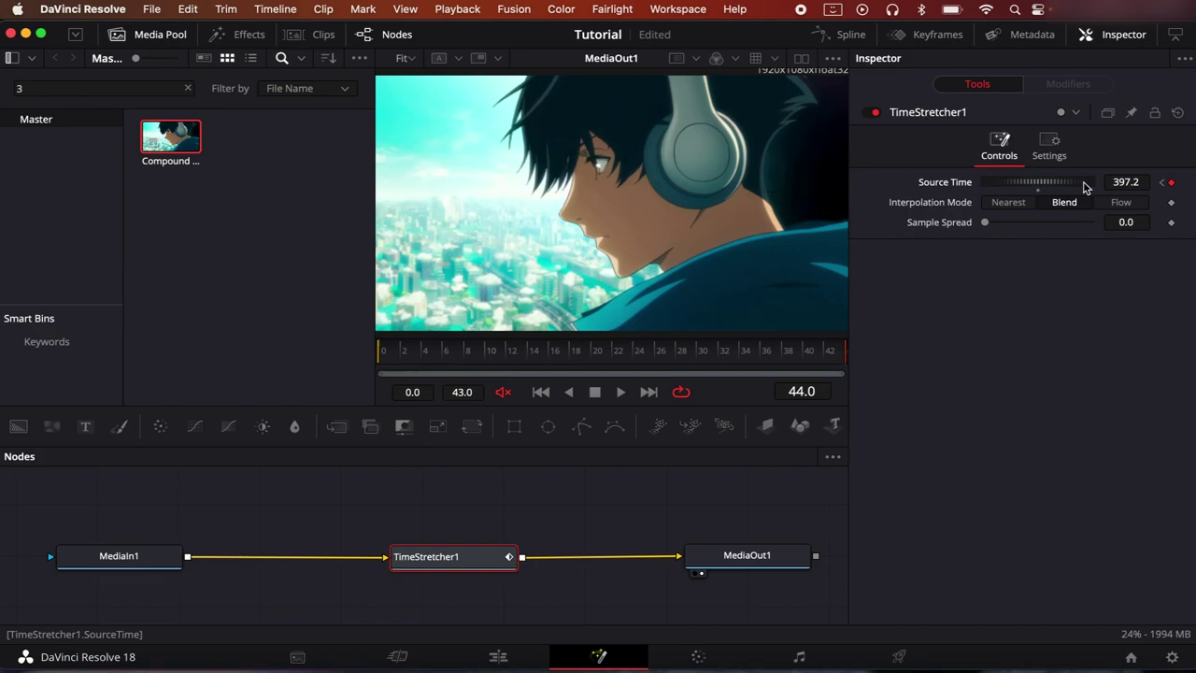
pyautogui.click(802, 353)
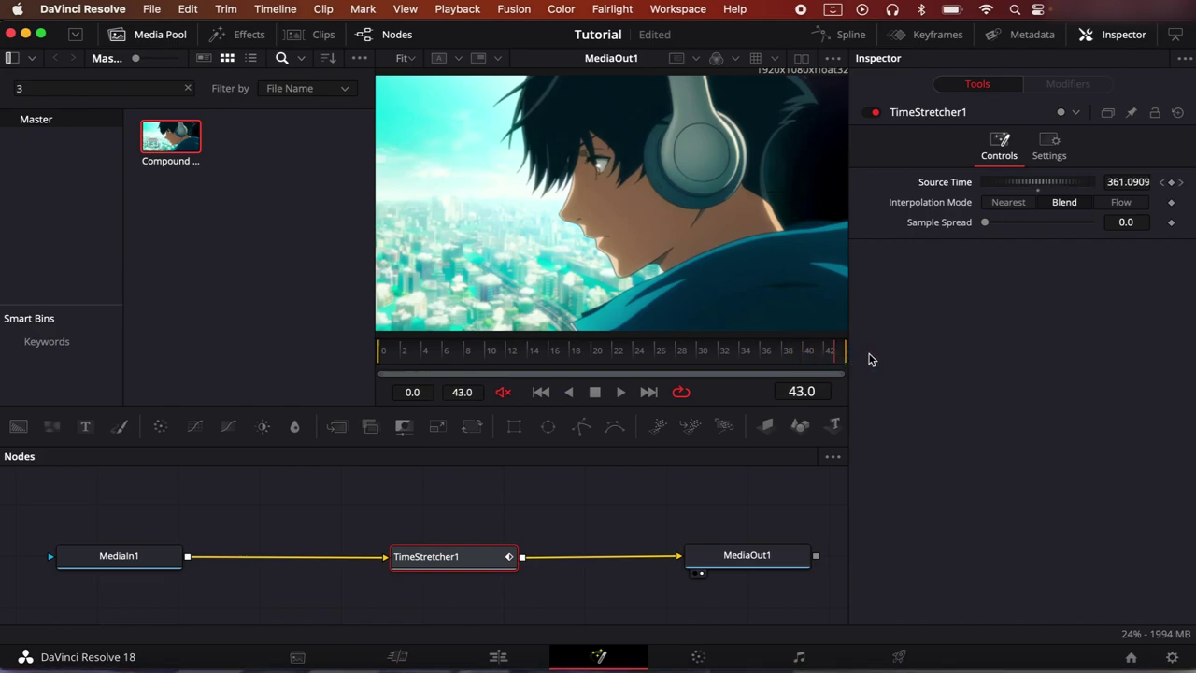
# Show the Source Time curve in the Spline editor, smooth both keys, and adjust their handles
pyautogui.click(839, 38)
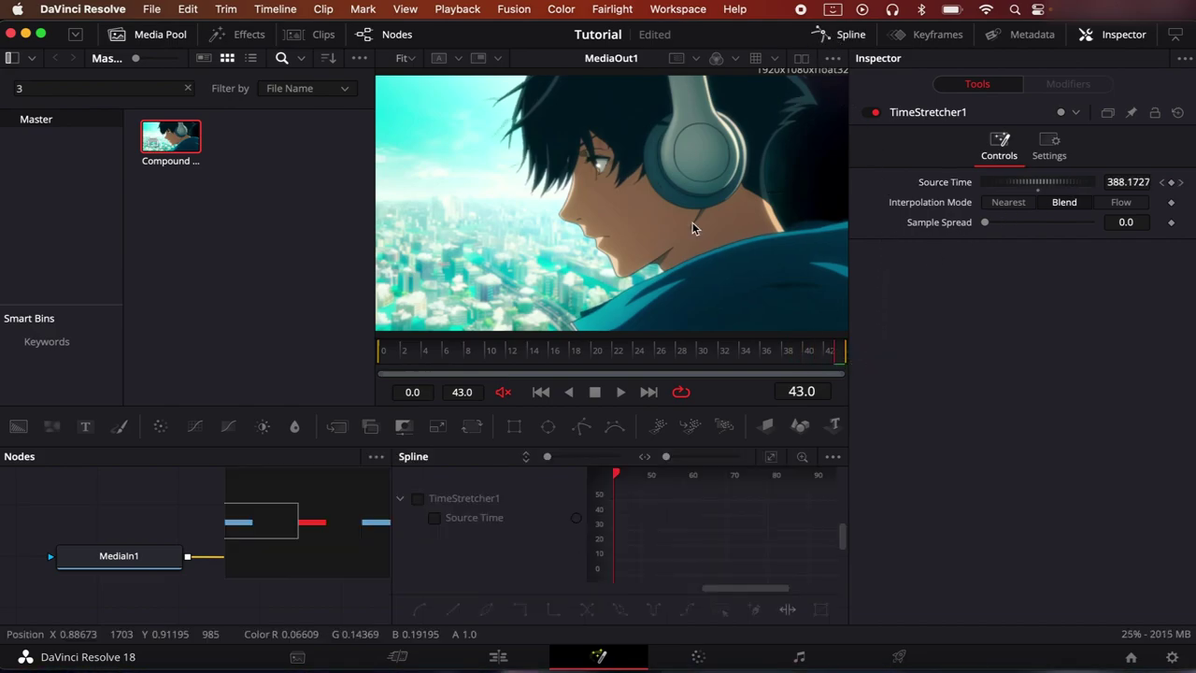
pyautogui.click(473, 518)
pyautogui.click(771, 456)
pyautogui.hotkey('ctrl', 'a')
pyautogui.hotkey('shift', 's')
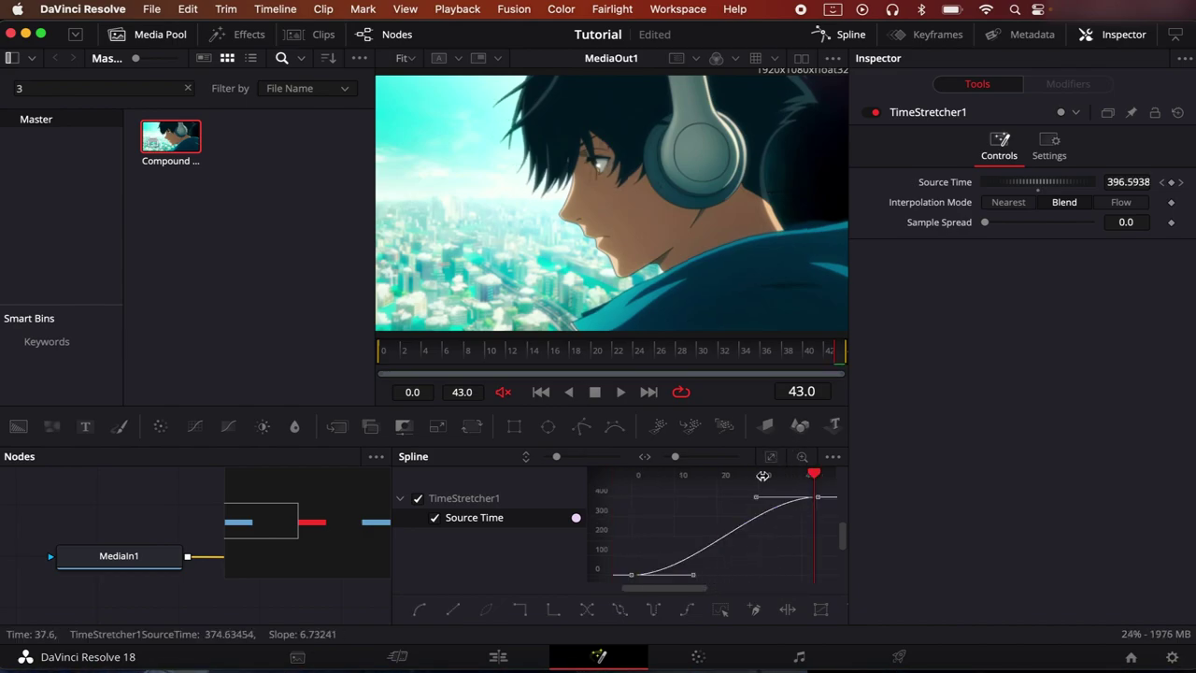
pyautogui.moveTo(756, 496); pyautogui.dragTo(620, 504)
pyautogui.hotkey('ctrl', 'z')
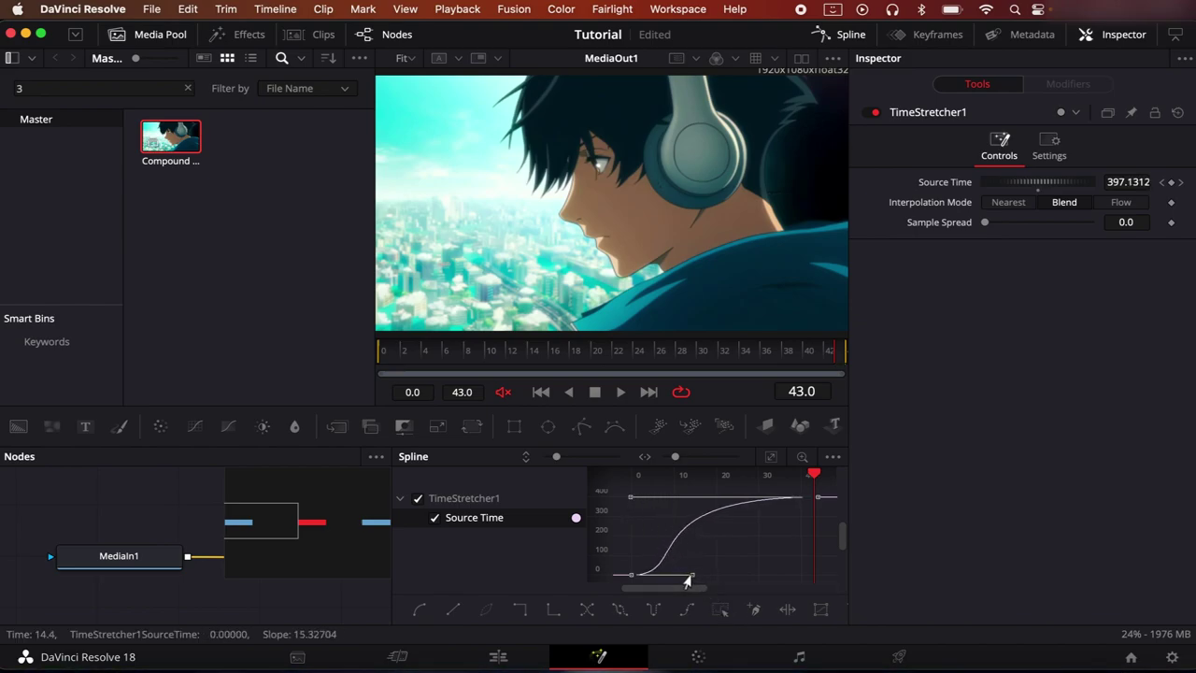
pyautogui.moveTo(684, 581); pyautogui.dragTo(673, 579)
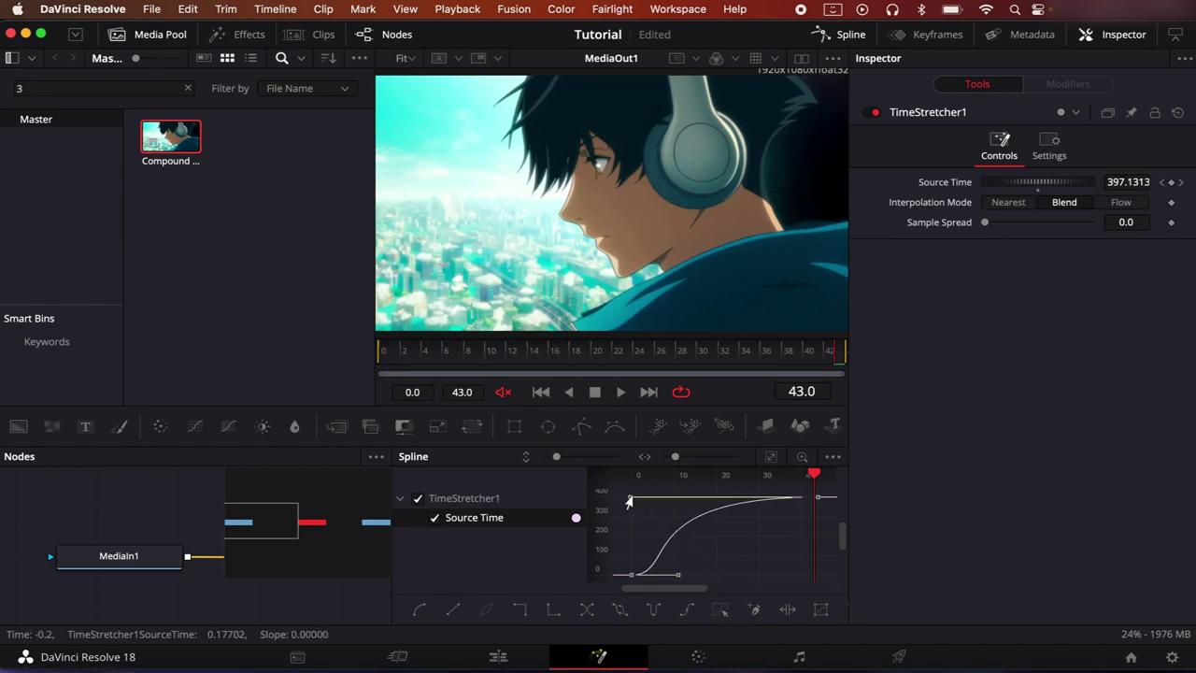
pyautogui.moveTo(628, 501); pyautogui.dragTo(623, 511)
# Preview the ramp, re-smooth the keys, steepen the start and drop the end handle
pyautogui.moveTo(703, 364); pyautogui.dragTo(380, 362)
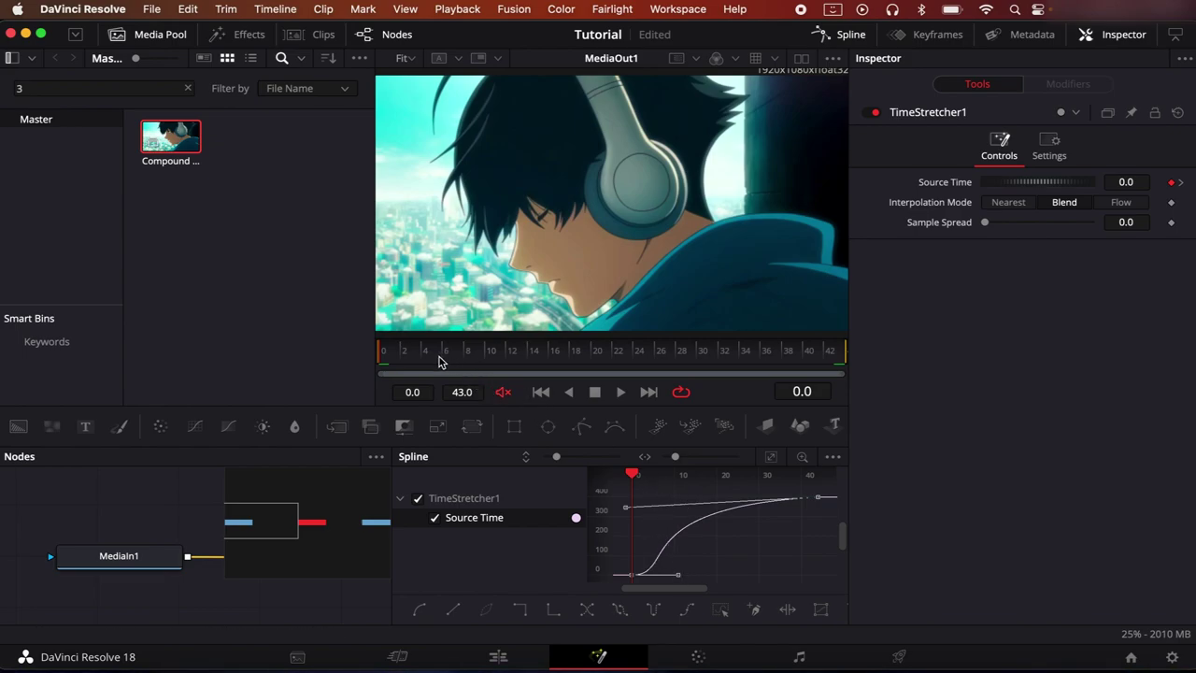
pyautogui.moveTo(453, 358)
pyautogui.mouseDown()
pyautogui.moveTo(474, 356)
pyautogui.moveTo(458, 356)
pyautogui.mouseUp()
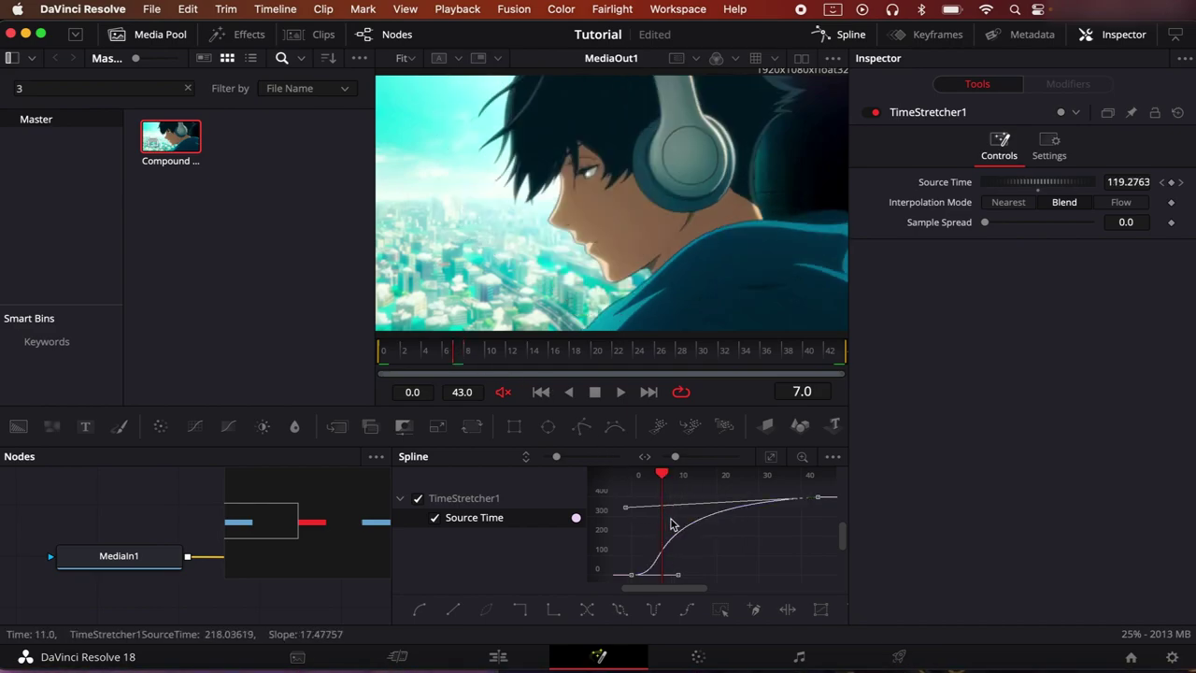
pyautogui.rightClick(739, 409)
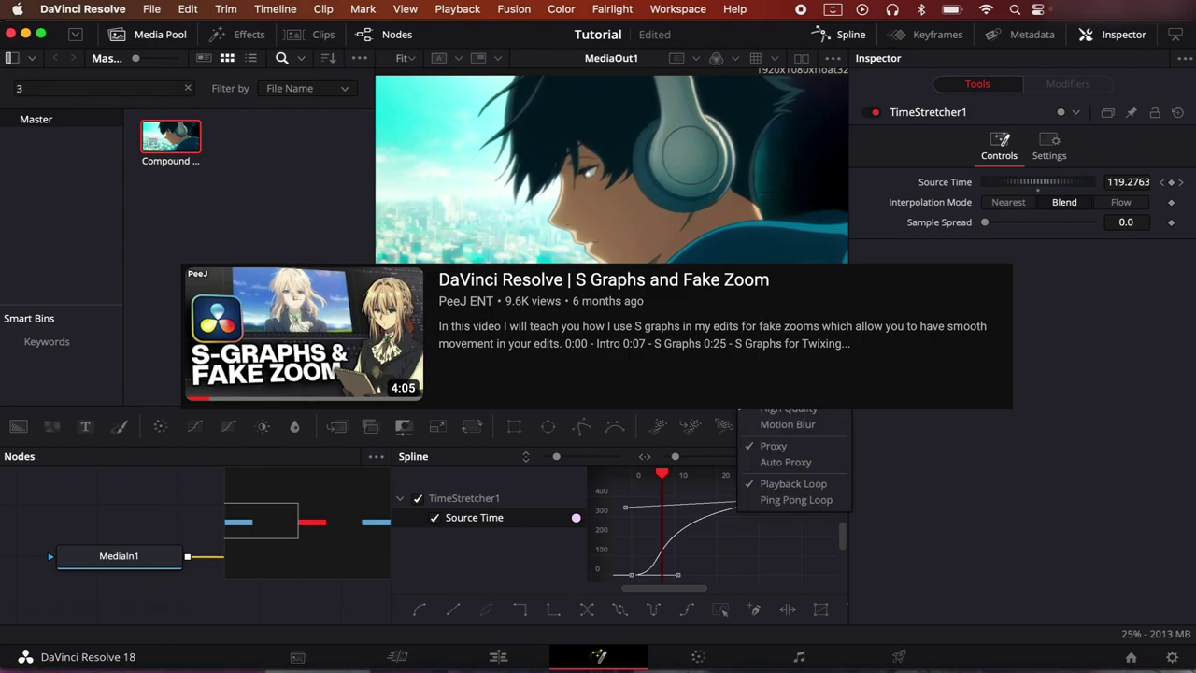
pyautogui.press('Escape')
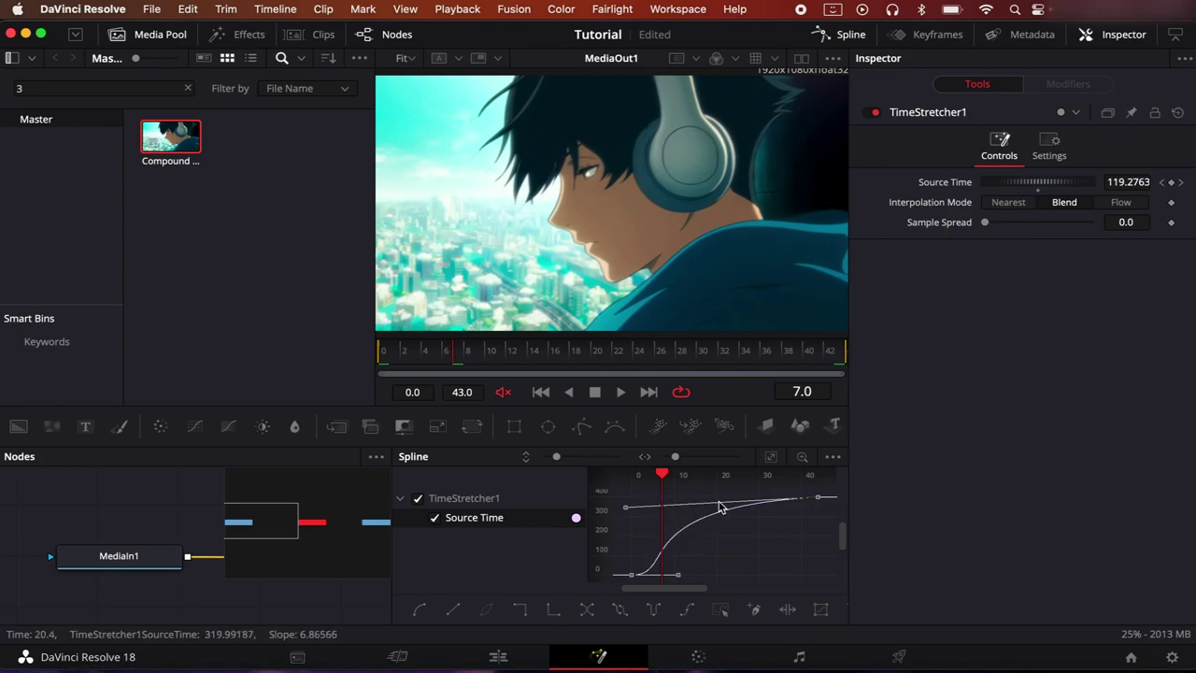
pyautogui.hotkey('shift', 's')
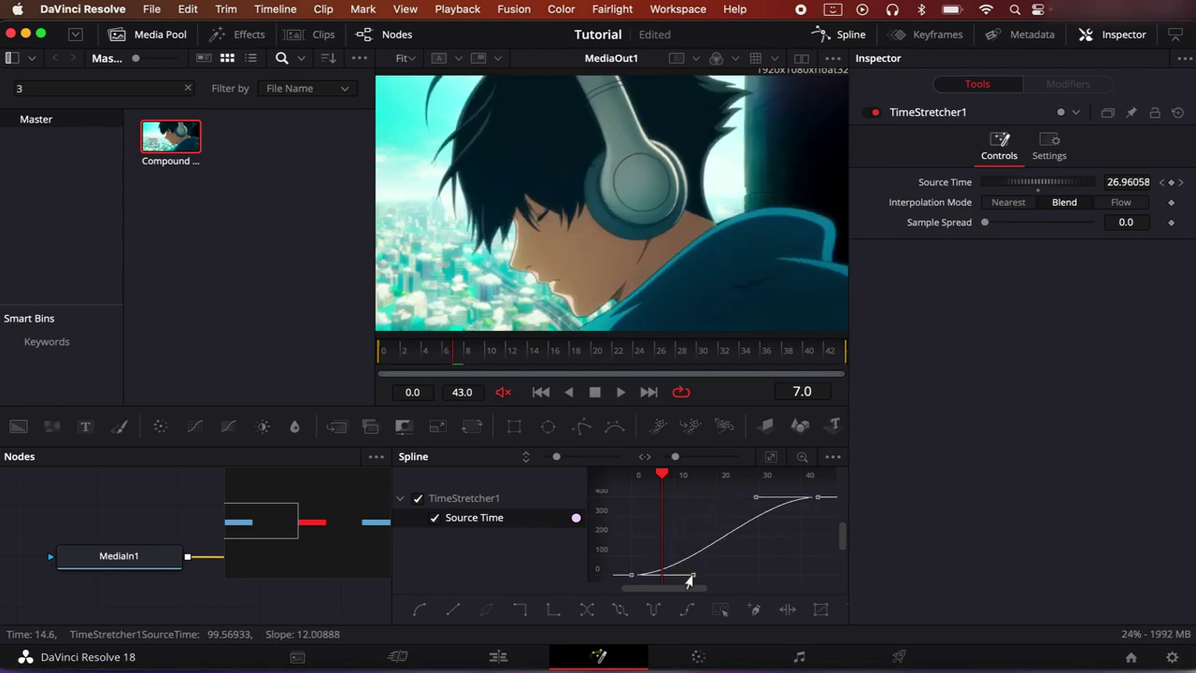
pyautogui.moveTo(688, 580); pyautogui.dragTo(649, 519)
pyautogui.moveTo(755, 496); pyautogui.dragTo(790, 560)
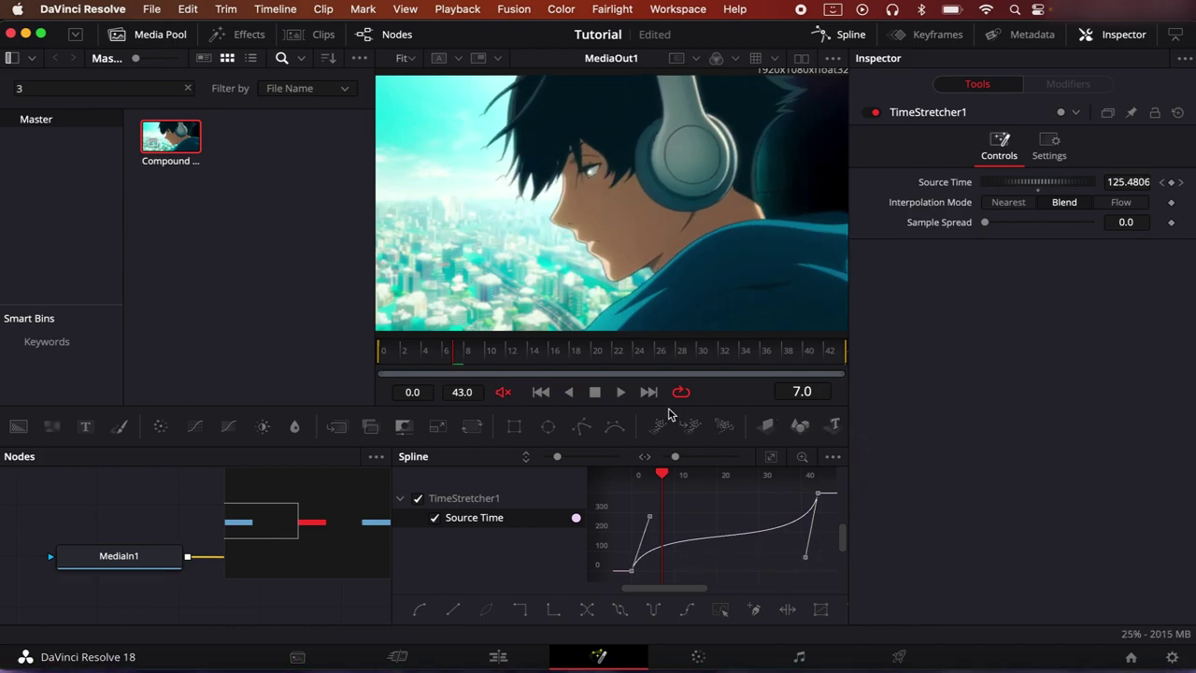
# Save the project, re-smooth the curve and reshape its start and upper handles
pyautogui.press('super+s')
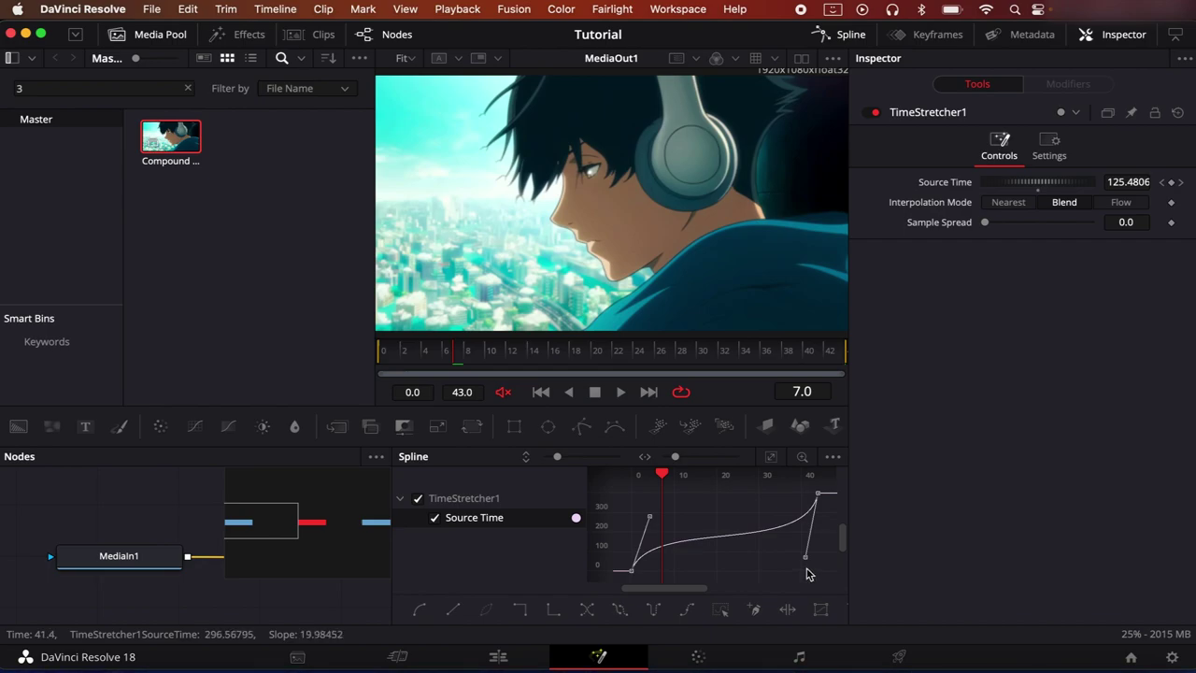
pyautogui.hotkey('shift', 's')
pyautogui.moveTo(699, 566); pyautogui.dragTo(654, 519)
pyautogui.moveTo(755, 492); pyautogui.dragTo(650, 517)
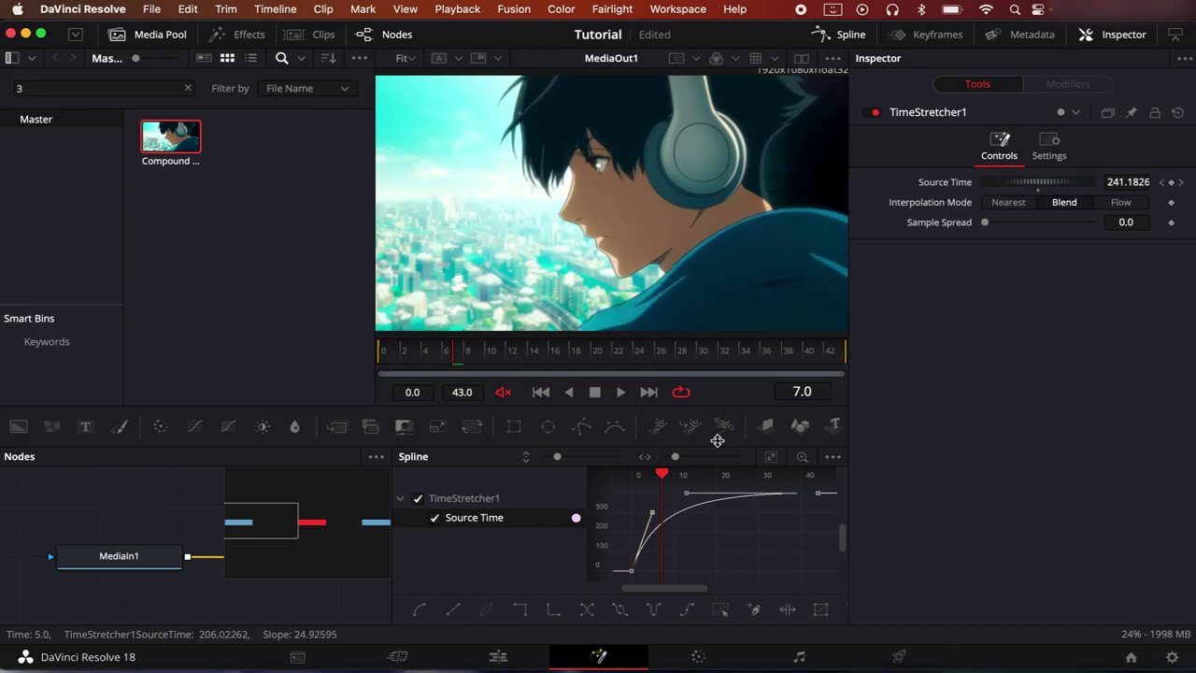
pyautogui.rightClick(733, 404)
pyautogui.click(736, 407)
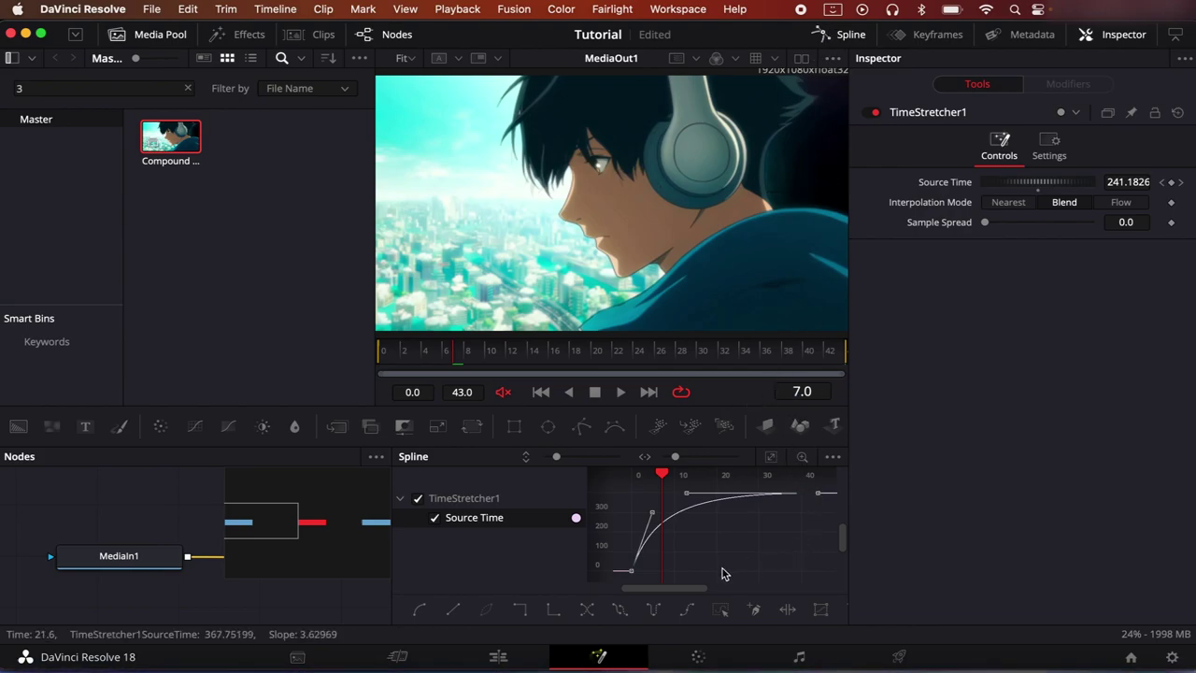
# Reset the curve and rebuild it with a steep start and a late end surge
pyautogui.press('s')
pyautogui.moveTo(688, 573); pyautogui.dragTo(656, 521)
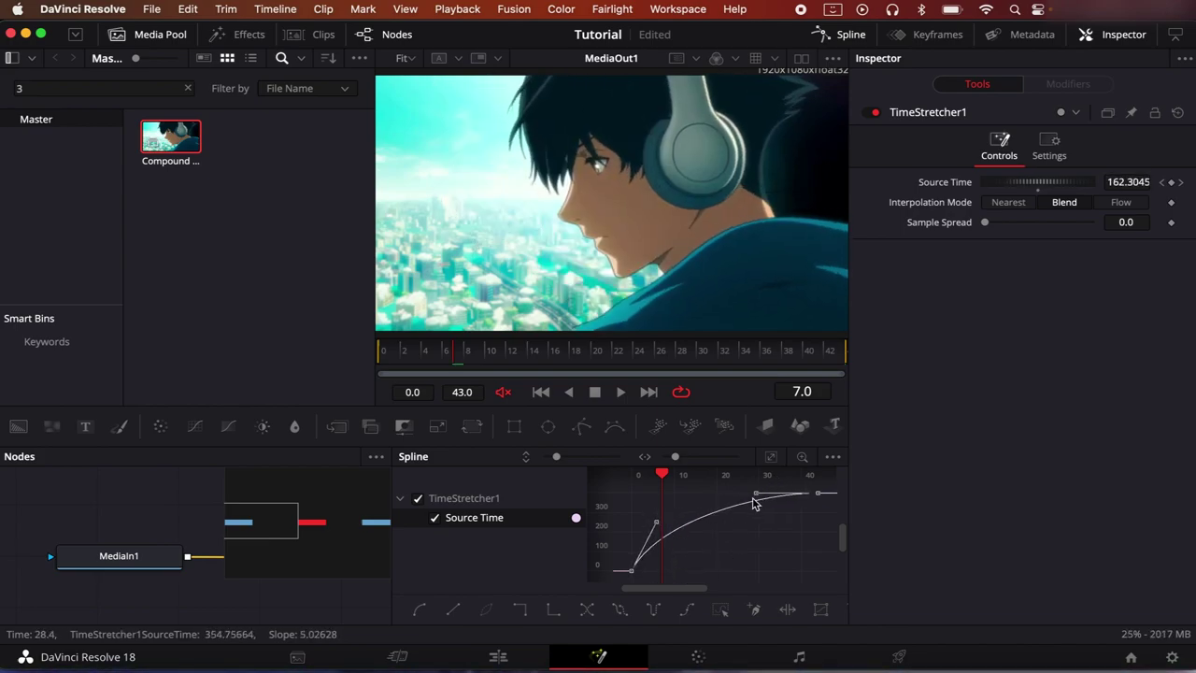
pyautogui.moveTo(755, 494); pyautogui.dragTo(805, 552)
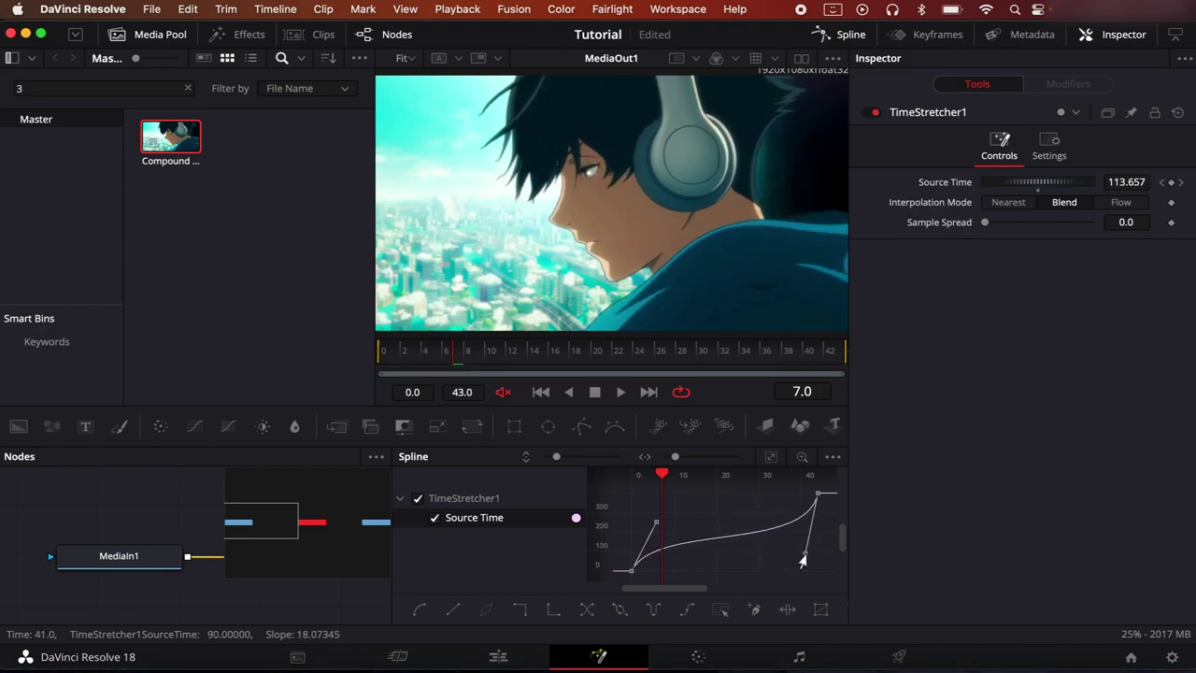
pyautogui.rightClick(728, 397)
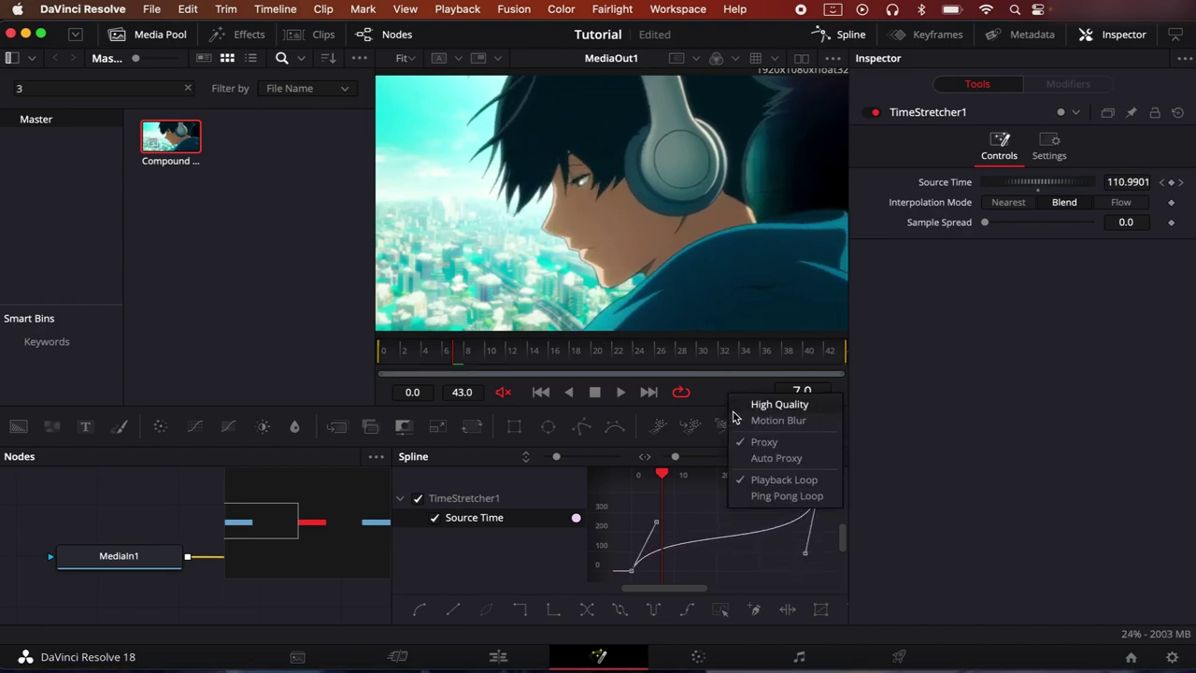
pyautogui.click(703, 399)
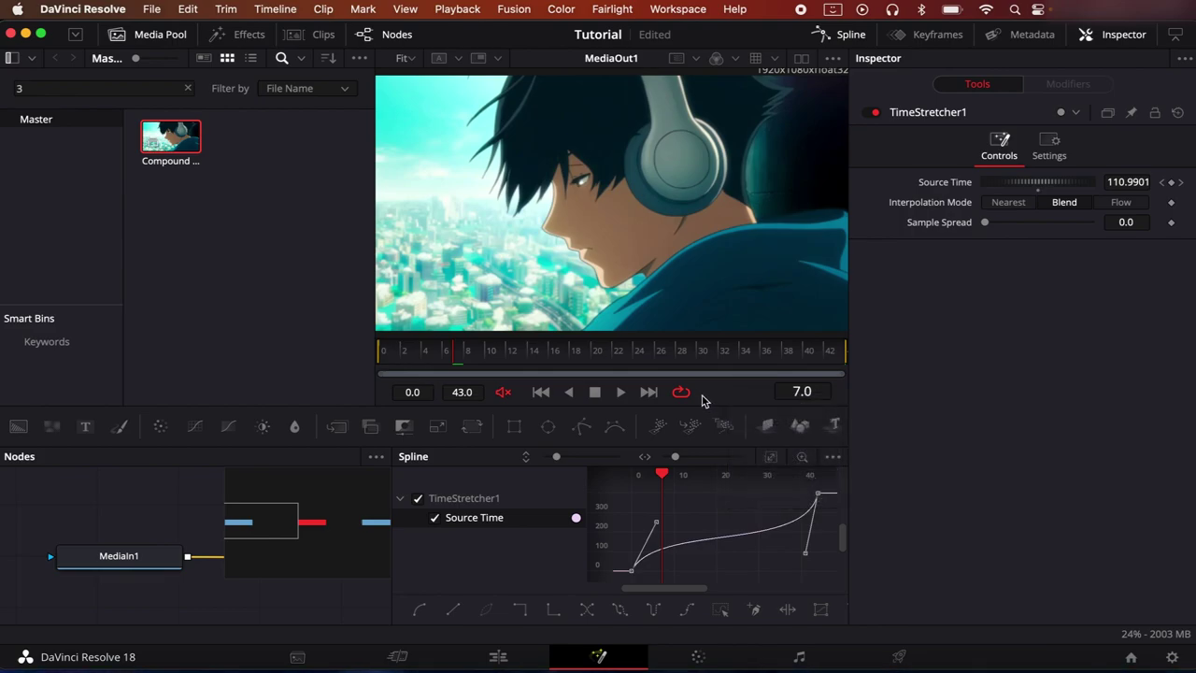
# Close the Spline editor and set TimeStretcher1 to Flow with Clamp Edges and Backward Prev/Next enabled
pyautogui.click(826, 44)
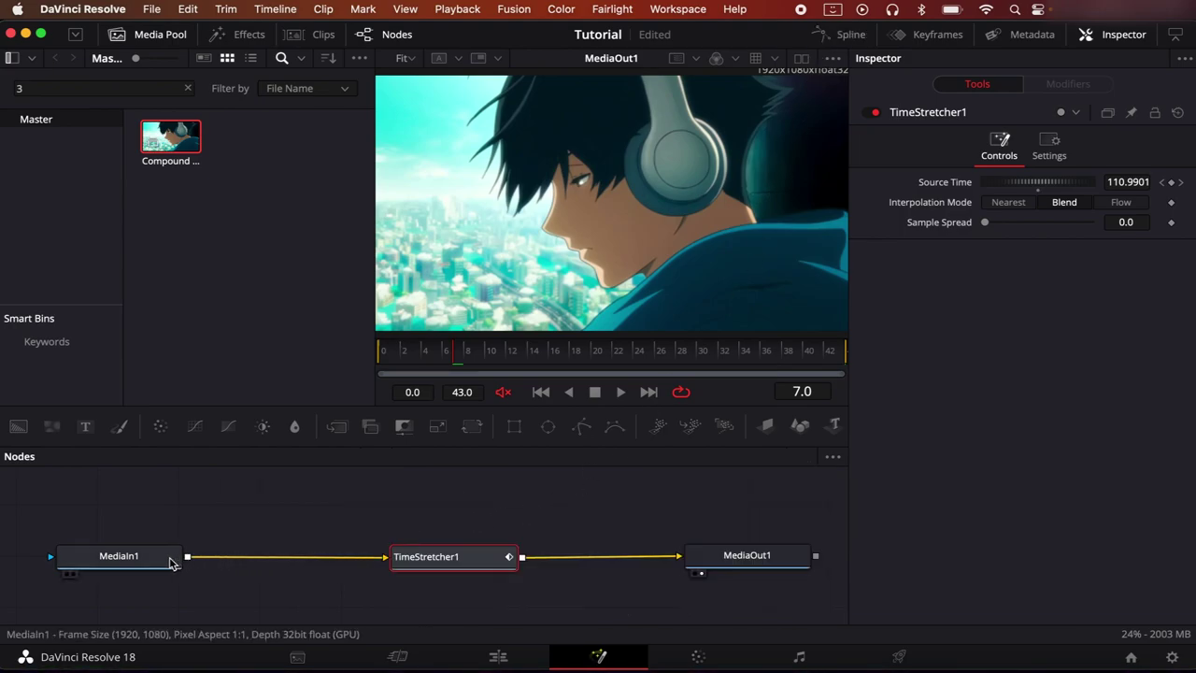
pyautogui.click(1124, 209)
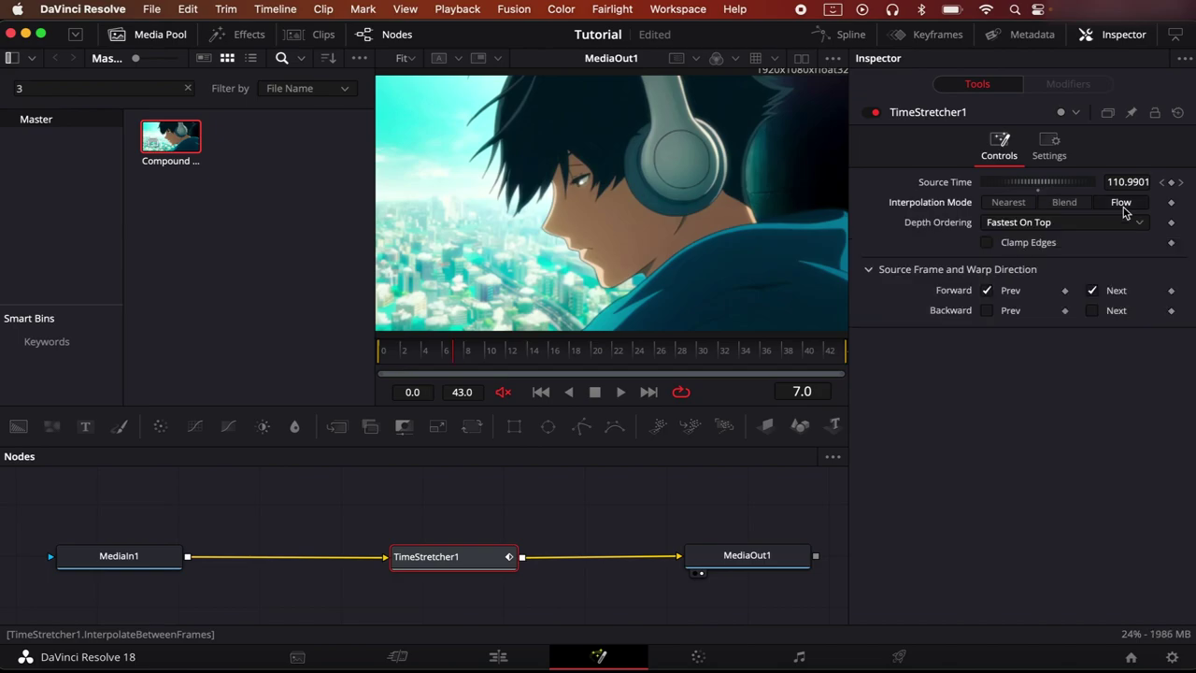
pyautogui.click(987, 242)
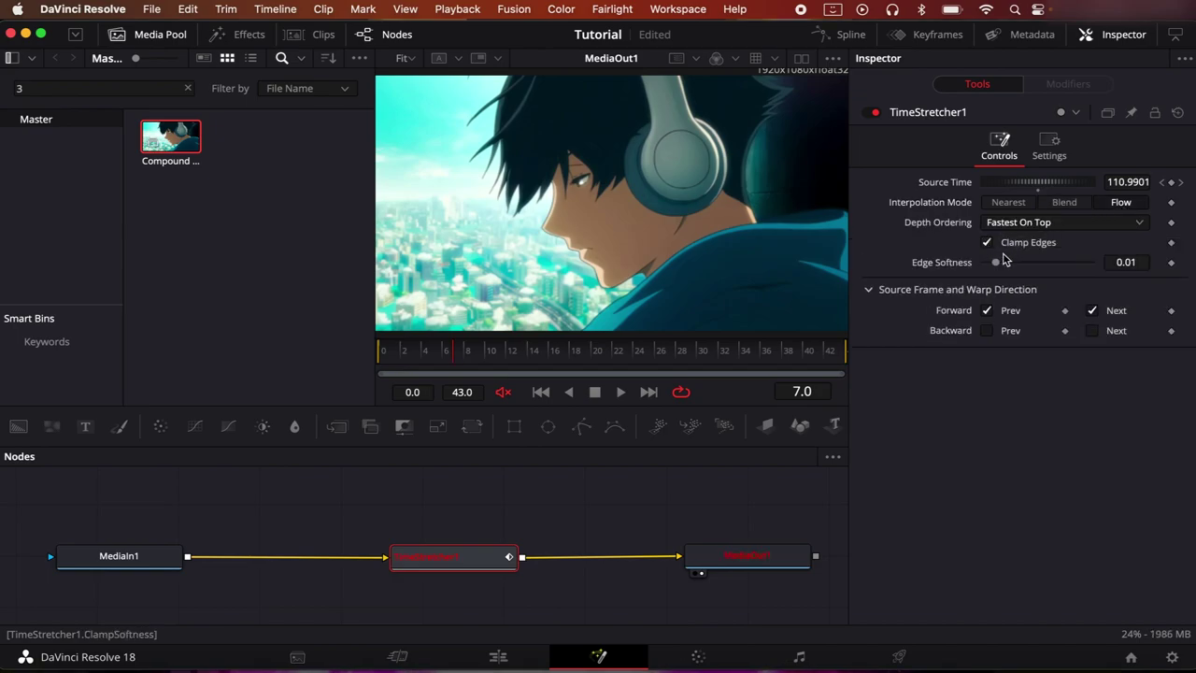
pyautogui.click(989, 330)
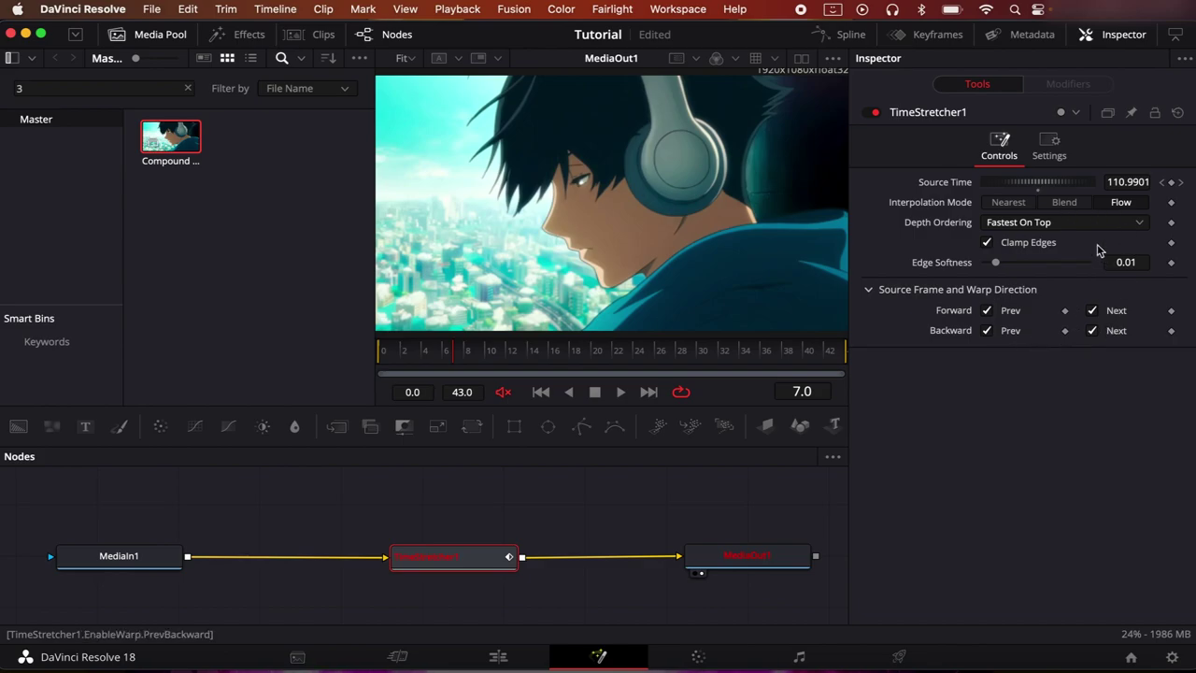
pyautogui.click(146, 572)
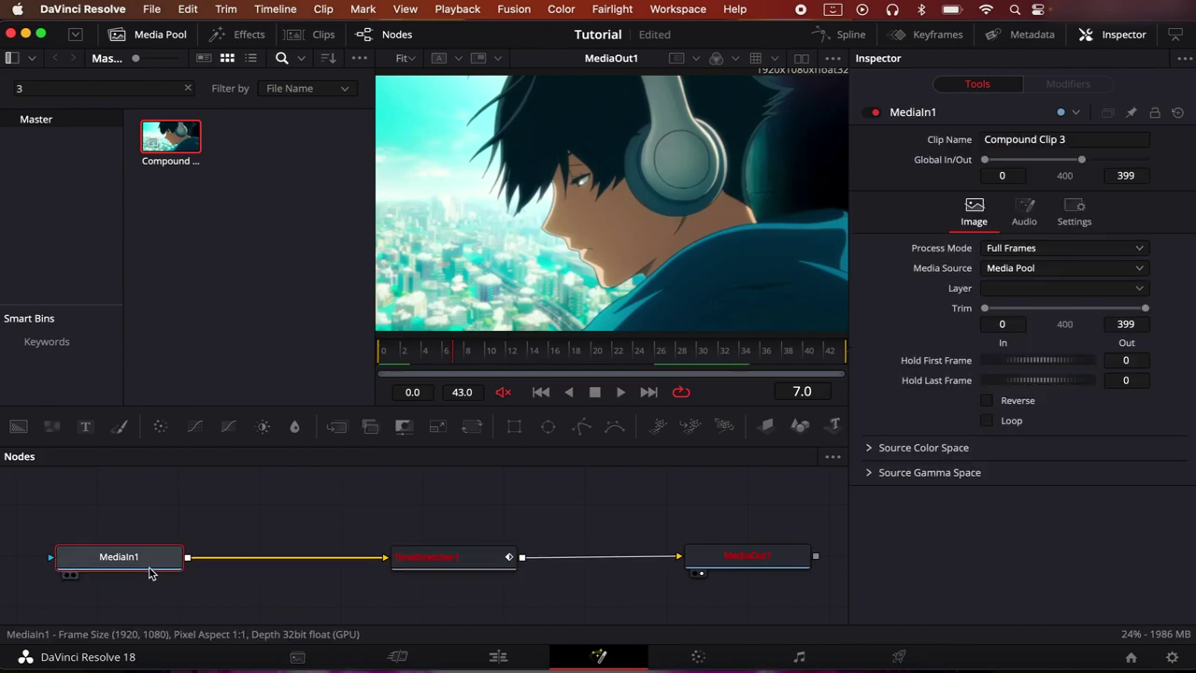
pyautogui.click(426, 566)
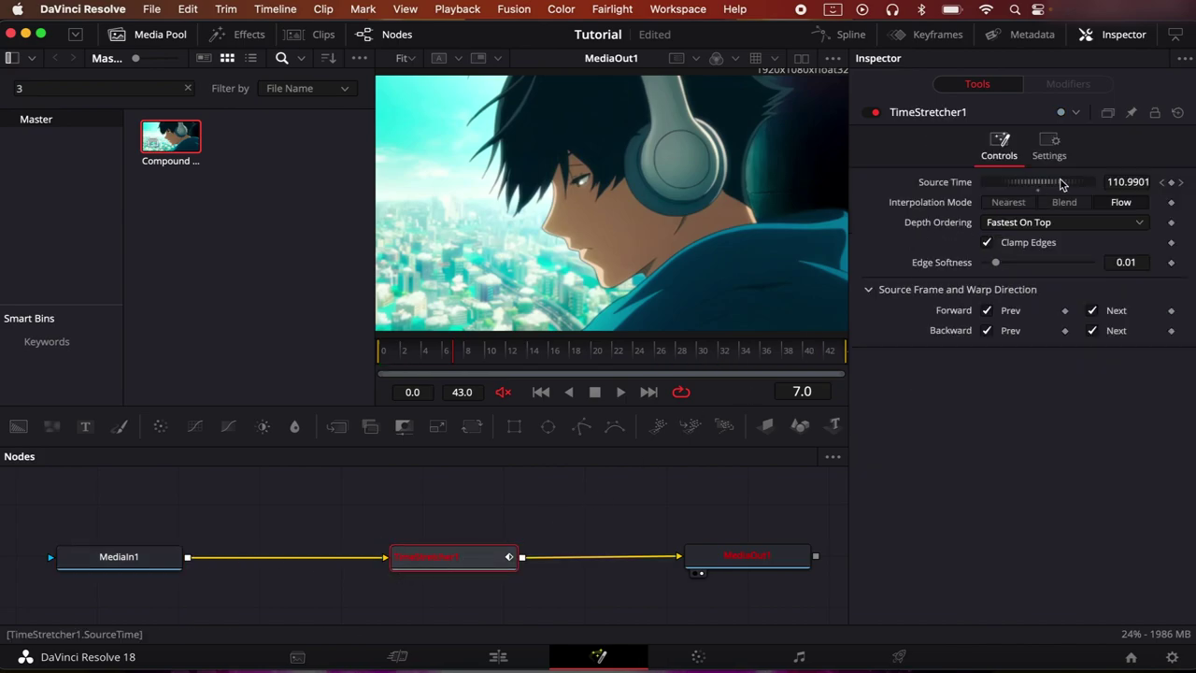
# Add an Optical Flow node right after MediaIn1, before TimeStretcher1
pyautogui.click(117, 571)
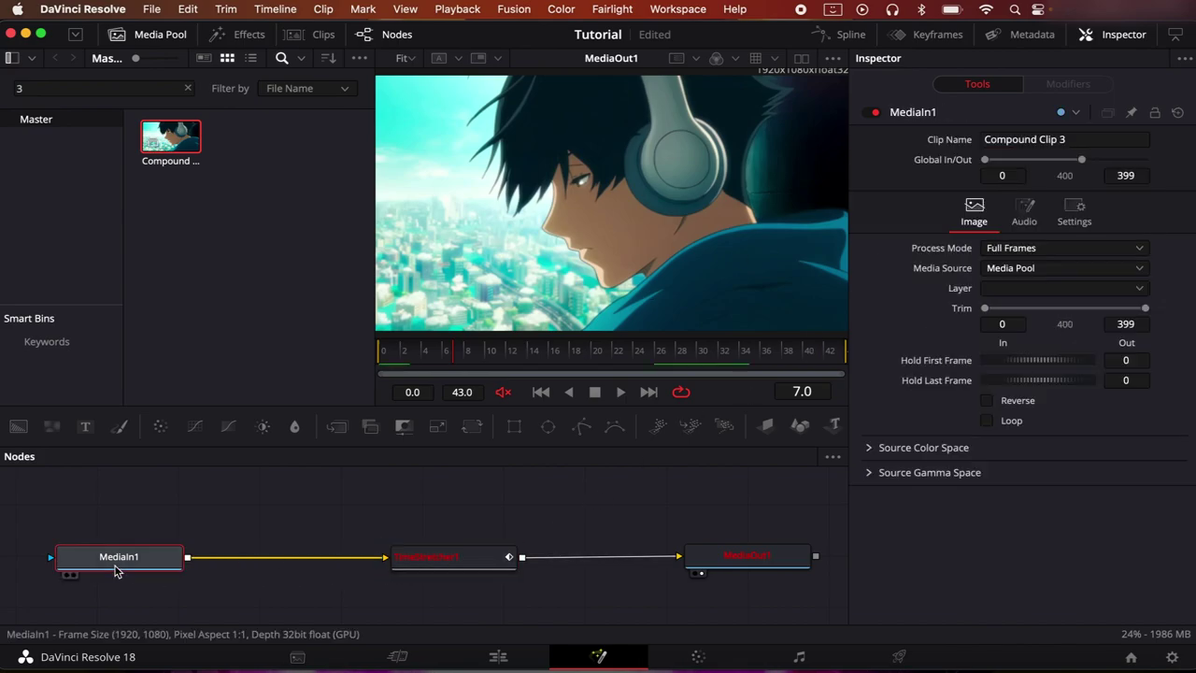
pyautogui.hotkey('shift', 'space')
pyautogui.write('times')
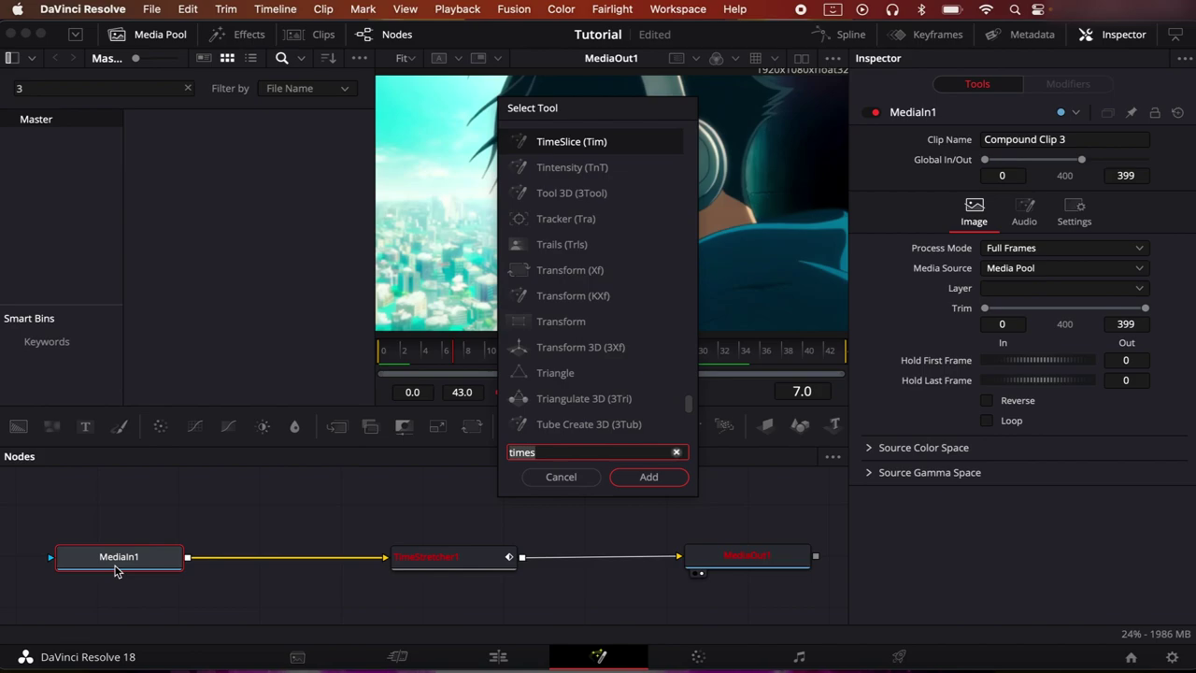
pyautogui.press('BackSpace')
pyautogui.press('BackSpace')
pyautogui.press('BackSpace')
pyautogui.press('BackSpace')
pyautogui.press('BackSpace')
pyautogui.write('opti')
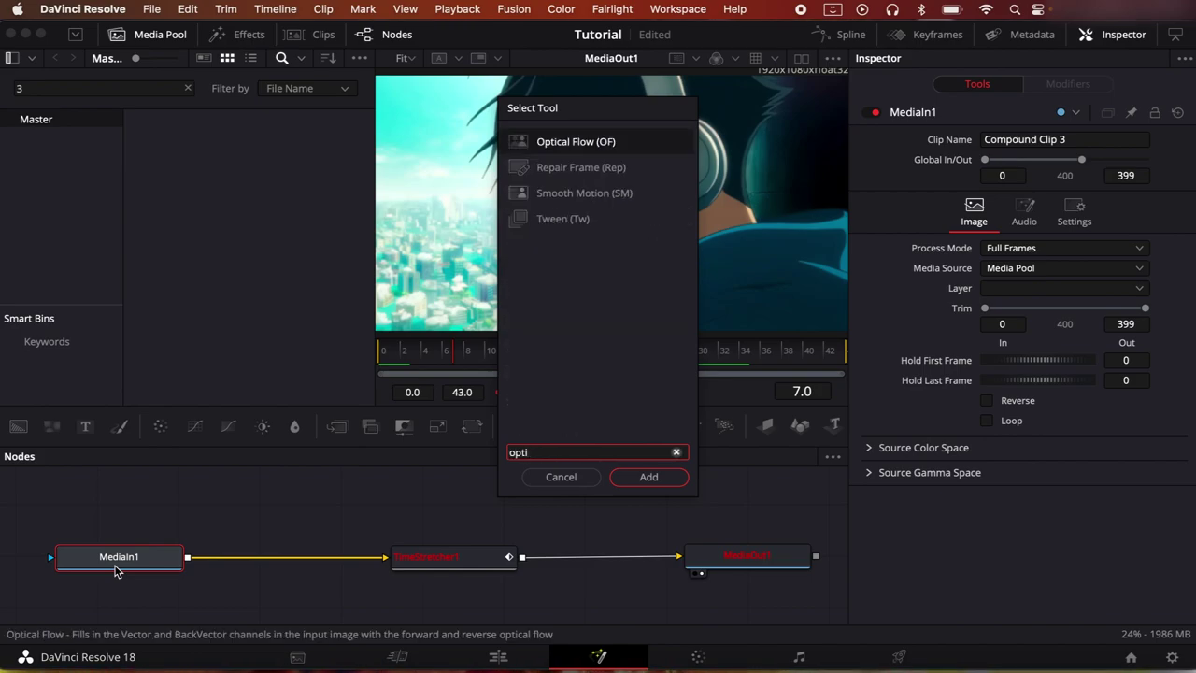
pyautogui.press('Return')
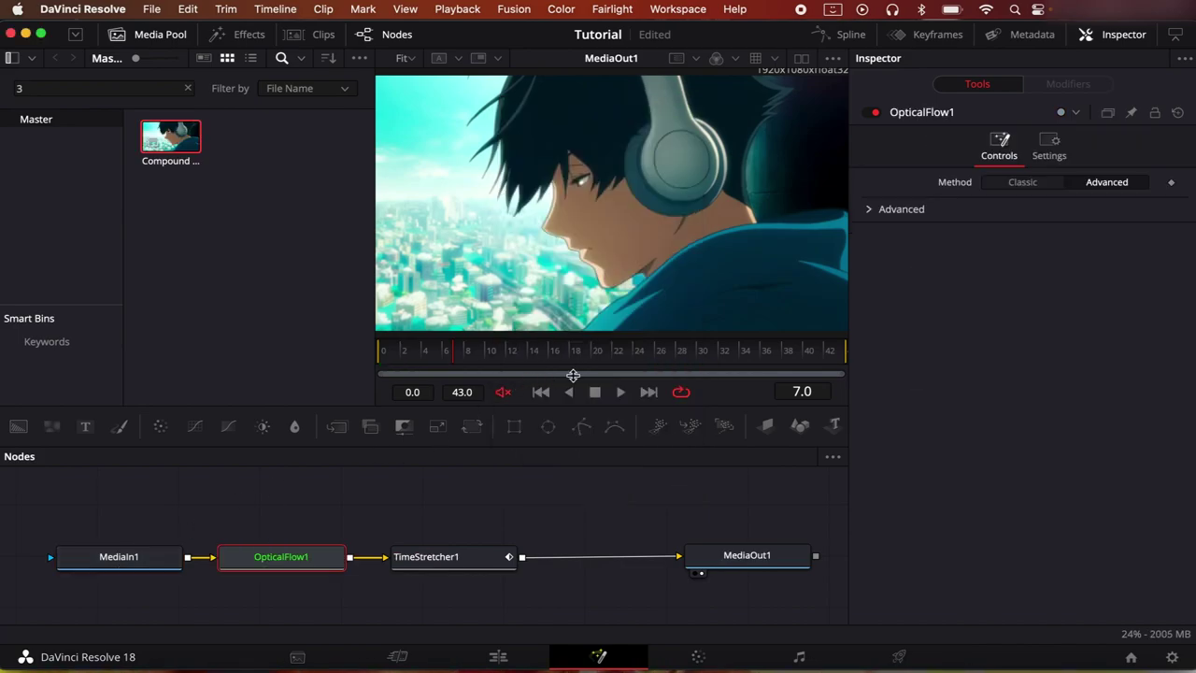
pyautogui.rightClick(720, 400)
pyautogui.press('Escape')
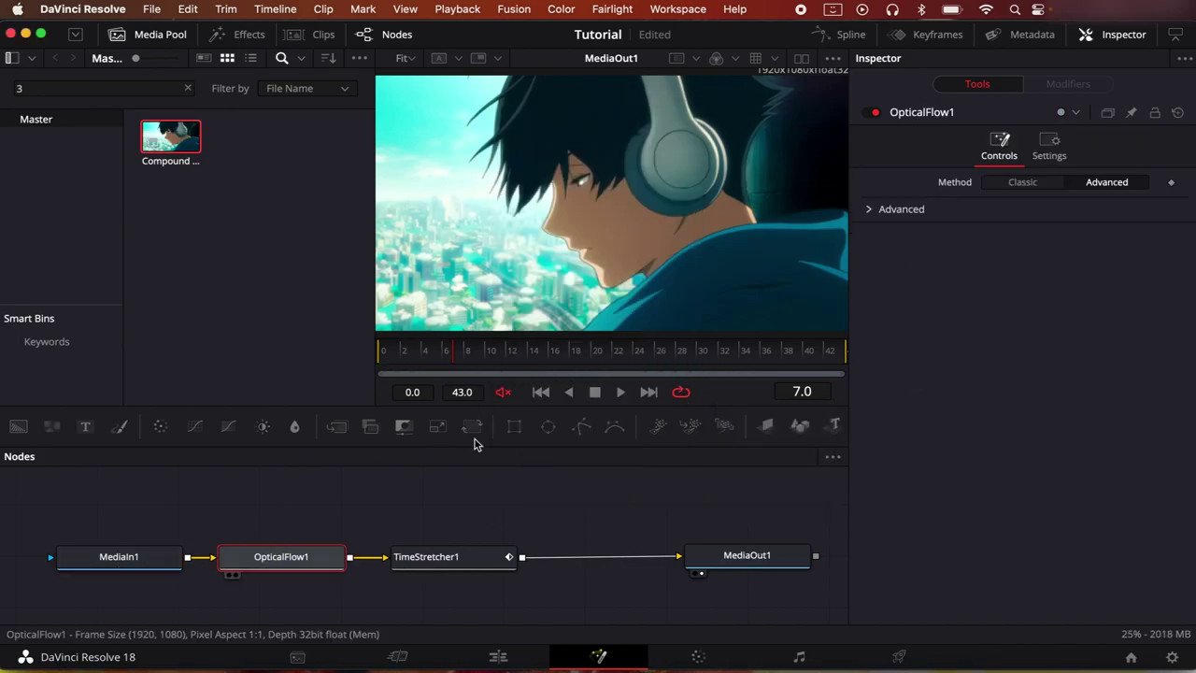
# Set Optical Flow's Advanced options: Warp Count 10, Iteration Count 20, Smoothness 100
pyautogui.click(869, 209)
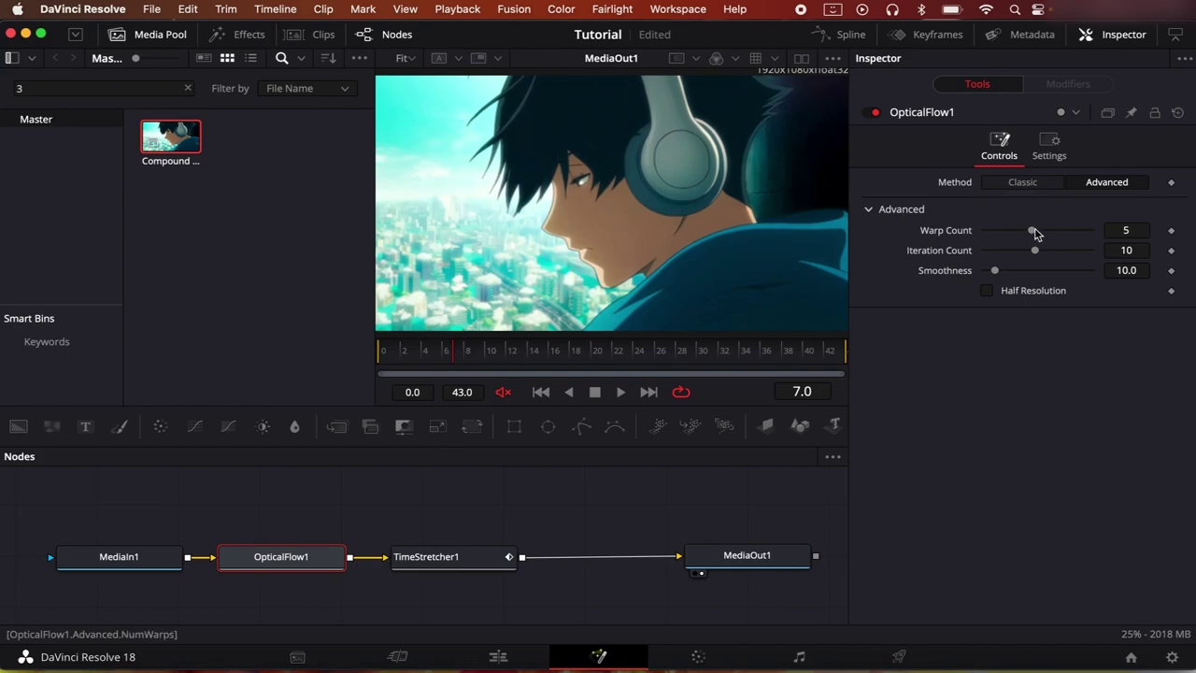
pyautogui.click(1127, 228)
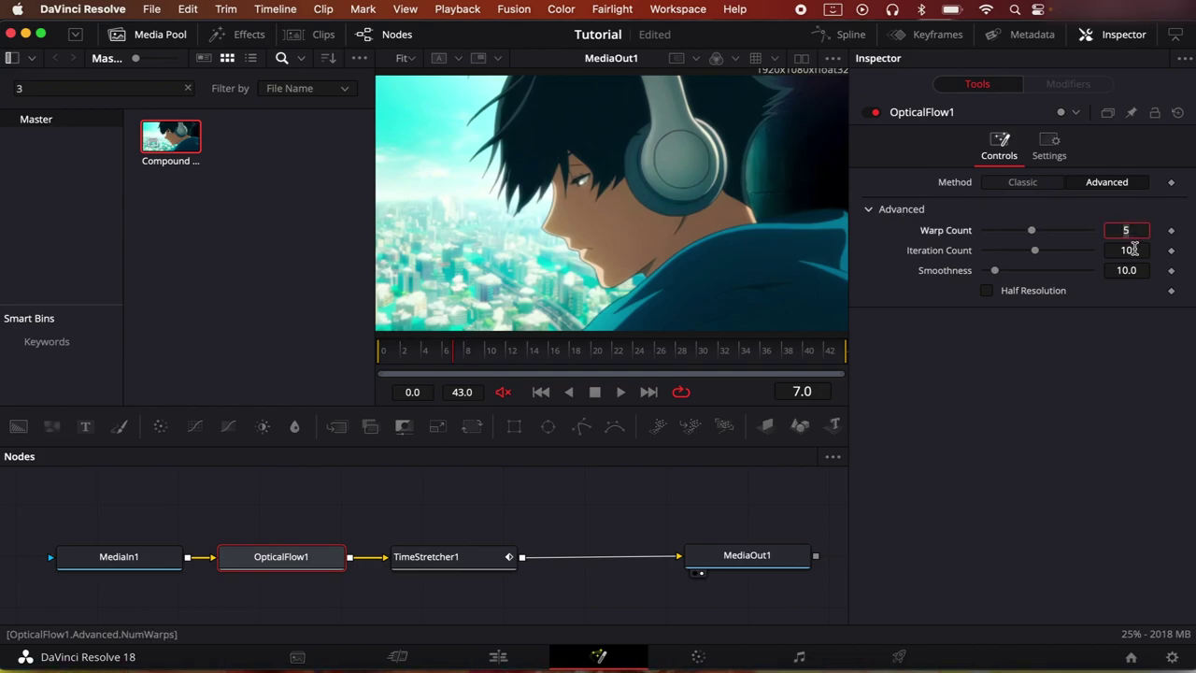
pyautogui.write('6')
pyautogui.click(1137, 252)
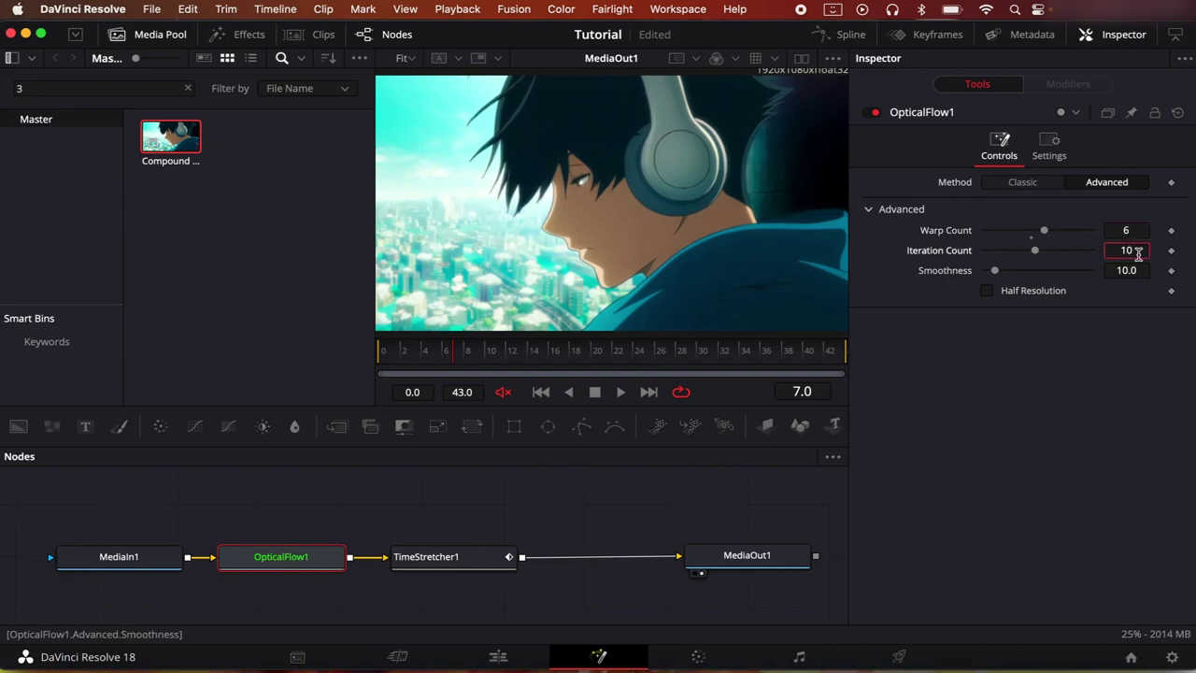
pyautogui.click(1136, 251)
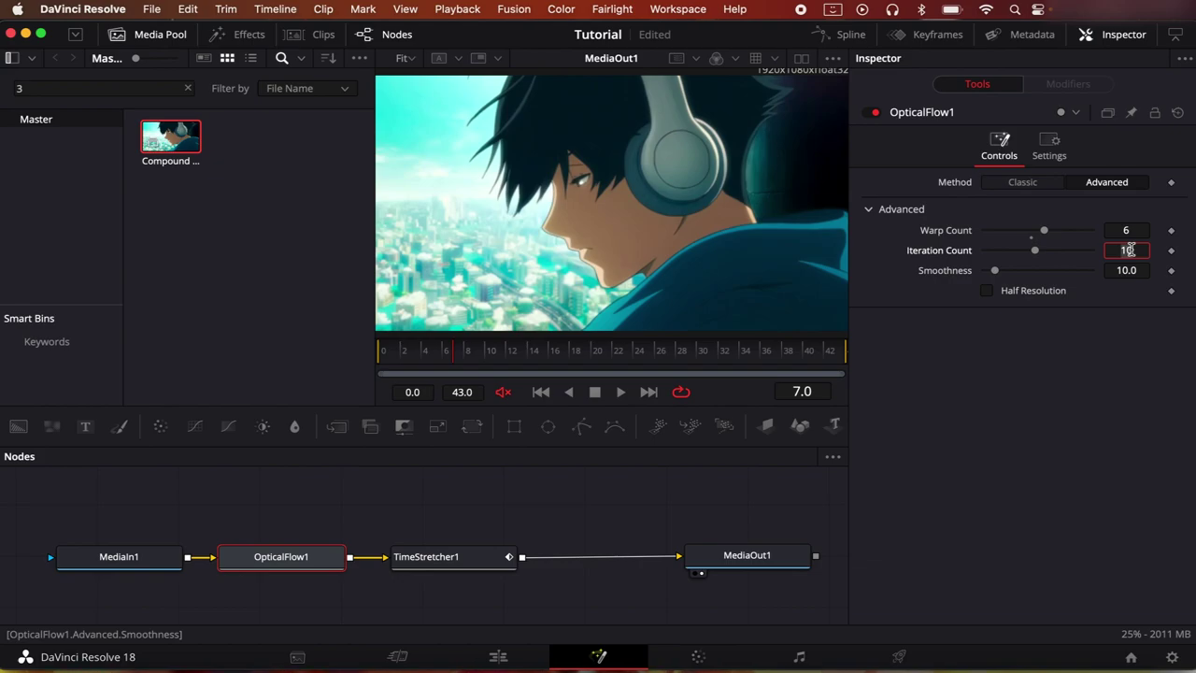
pyautogui.write('11')
pyautogui.press('Tab')
pyautogui.click(1102, 366)
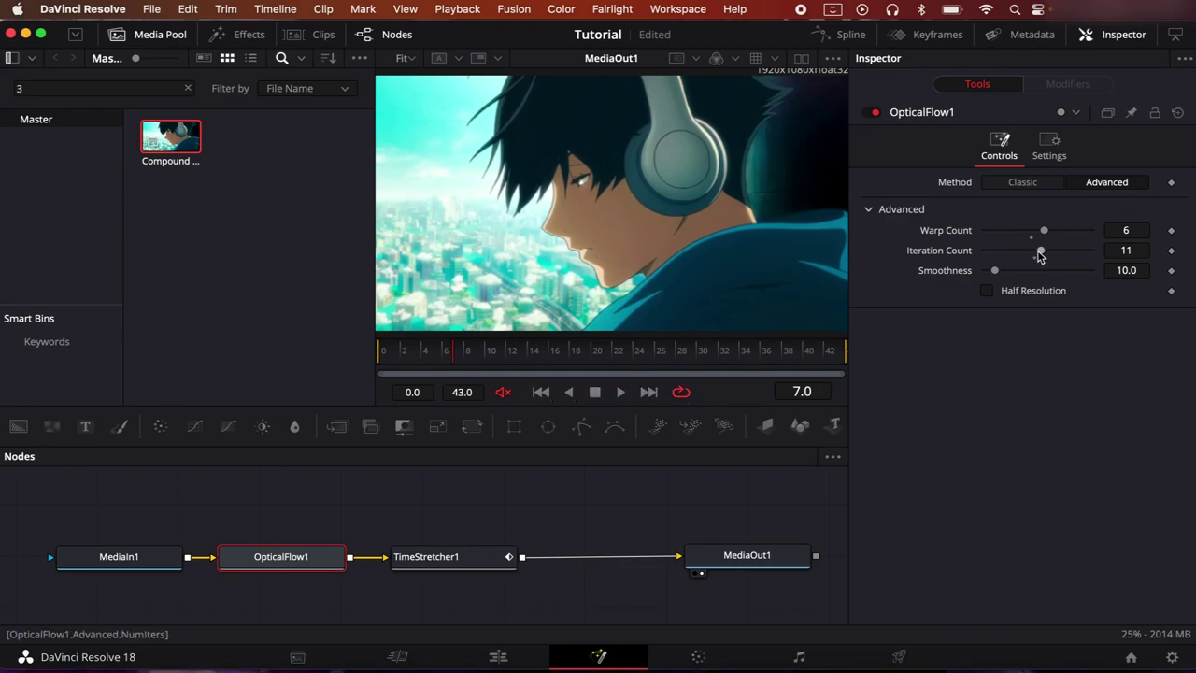
pyautogui.moveTo(995, 271); pyautogui.dragTo(1144, 236)
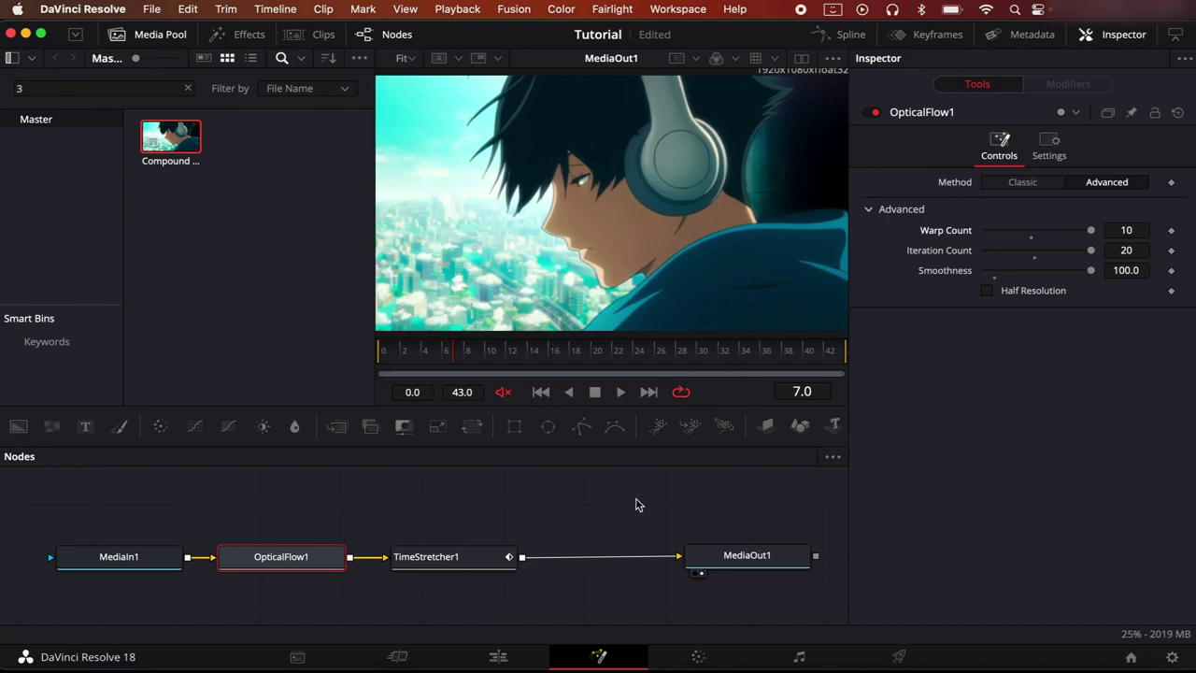
# Cut Compound Clip 3 at the Fusion Composition's end and delete the right-hand piece
pyautogui.click(497, 659)
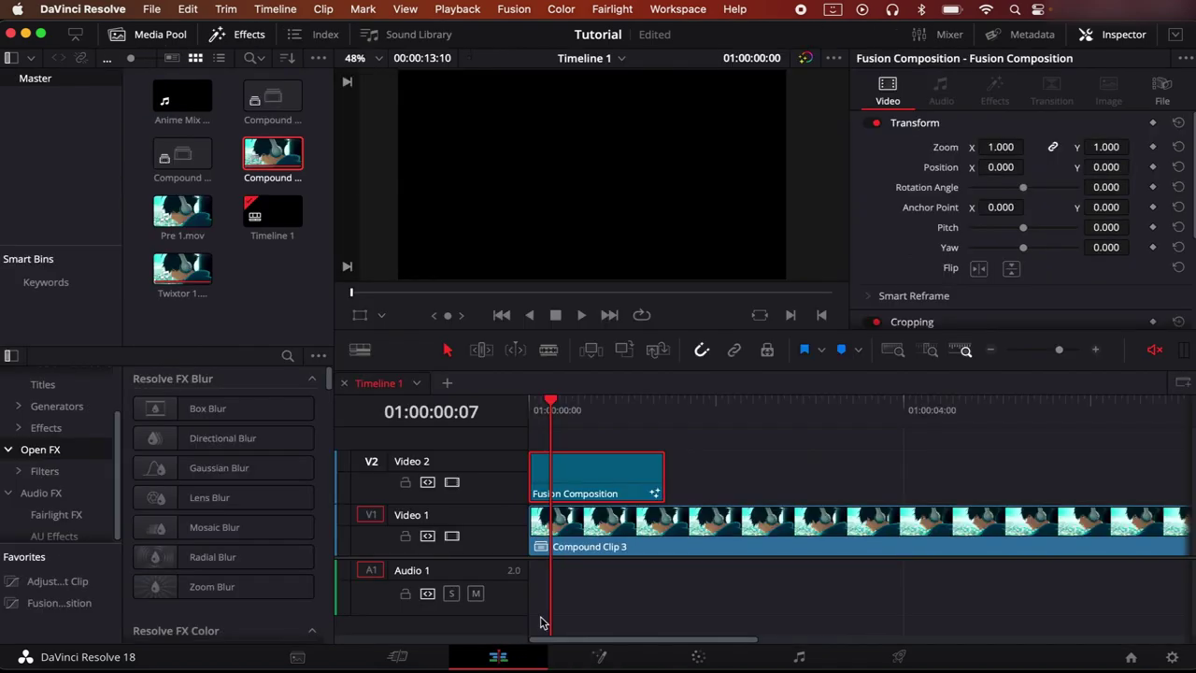
pyautogui.moveTo(557, 414); pyautogui.dragTo(666, 423)
pyautogui.click(692, 529)
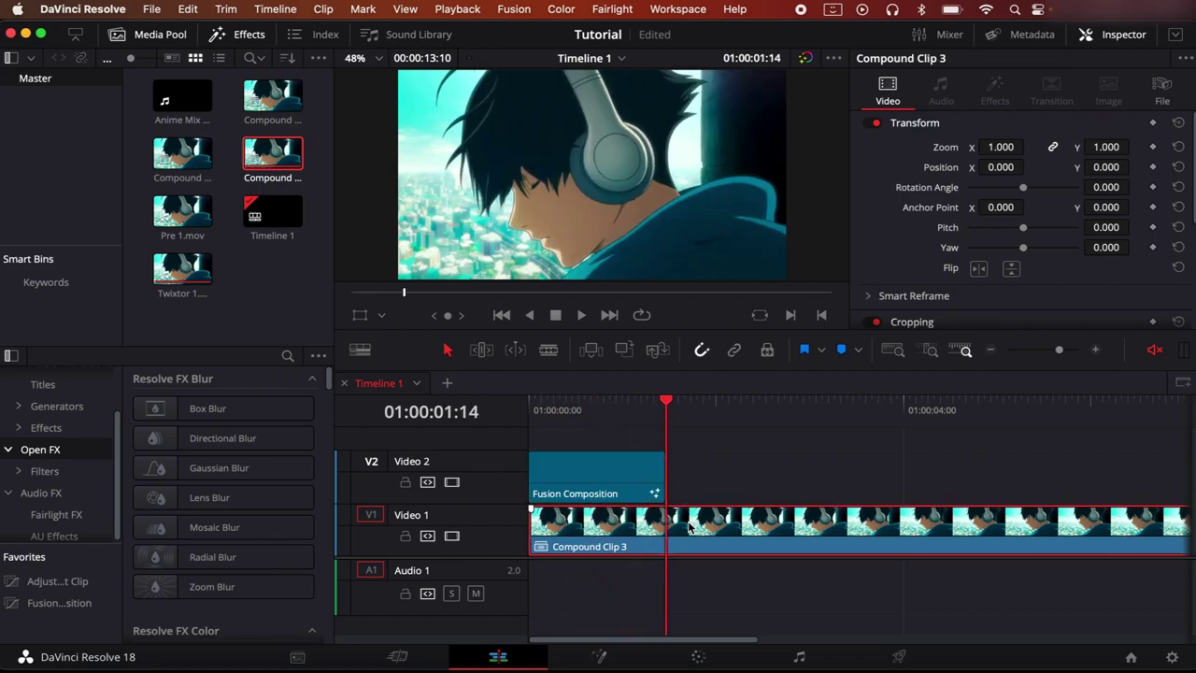
pyautogui.press('super+b')
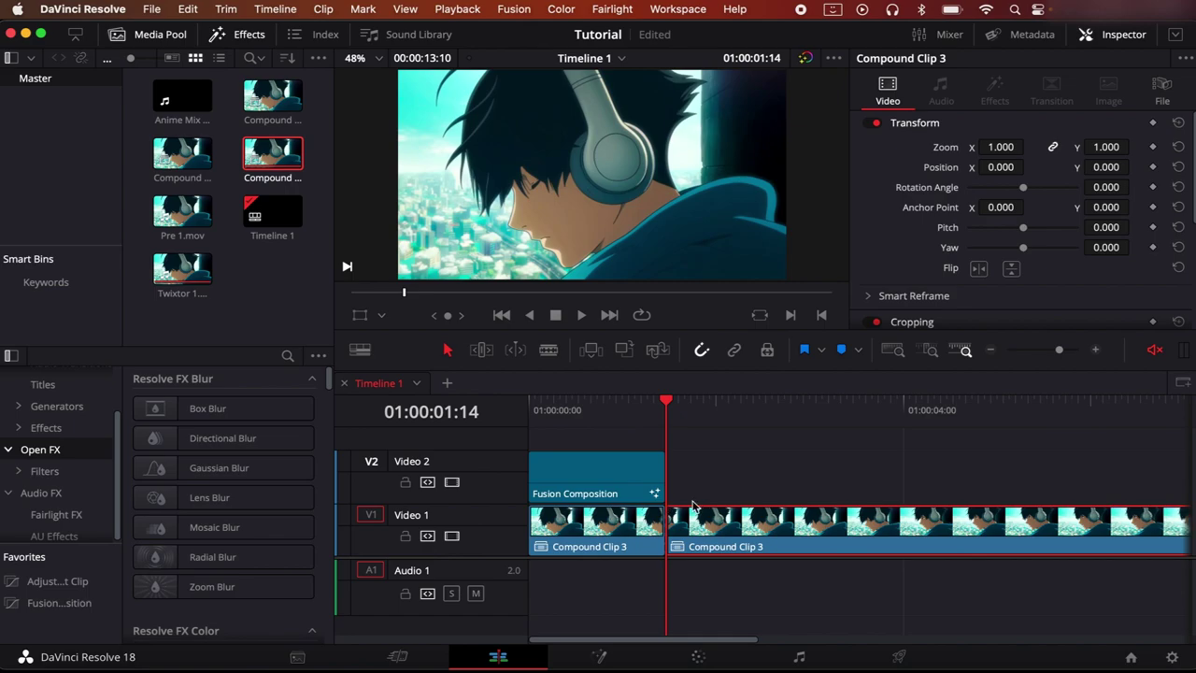
pyautogui.press('BackSpace')
# Disable the trimmed Compound Clip 3 on Video 1
pyautogui.moveTo(576, 425); pyautogui.dragTo(524, 437)
pyautogui.click(599, 521)
pyautogui.rightClick(598, 523)
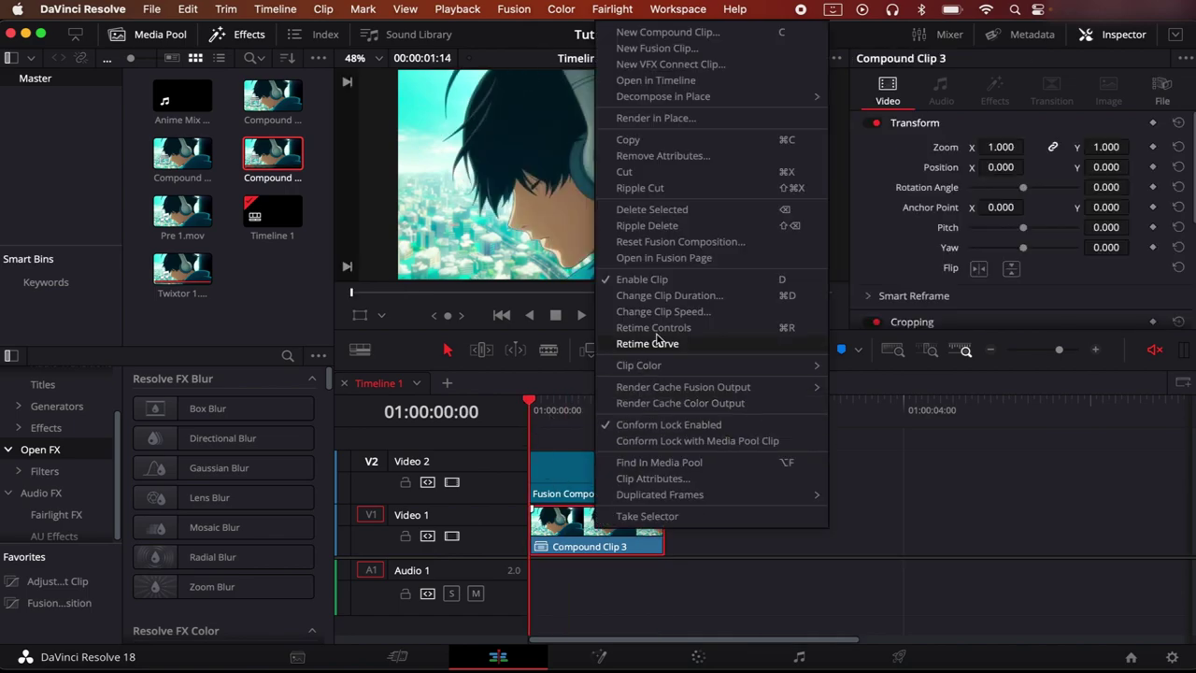
pyautogui.click(654, 279)
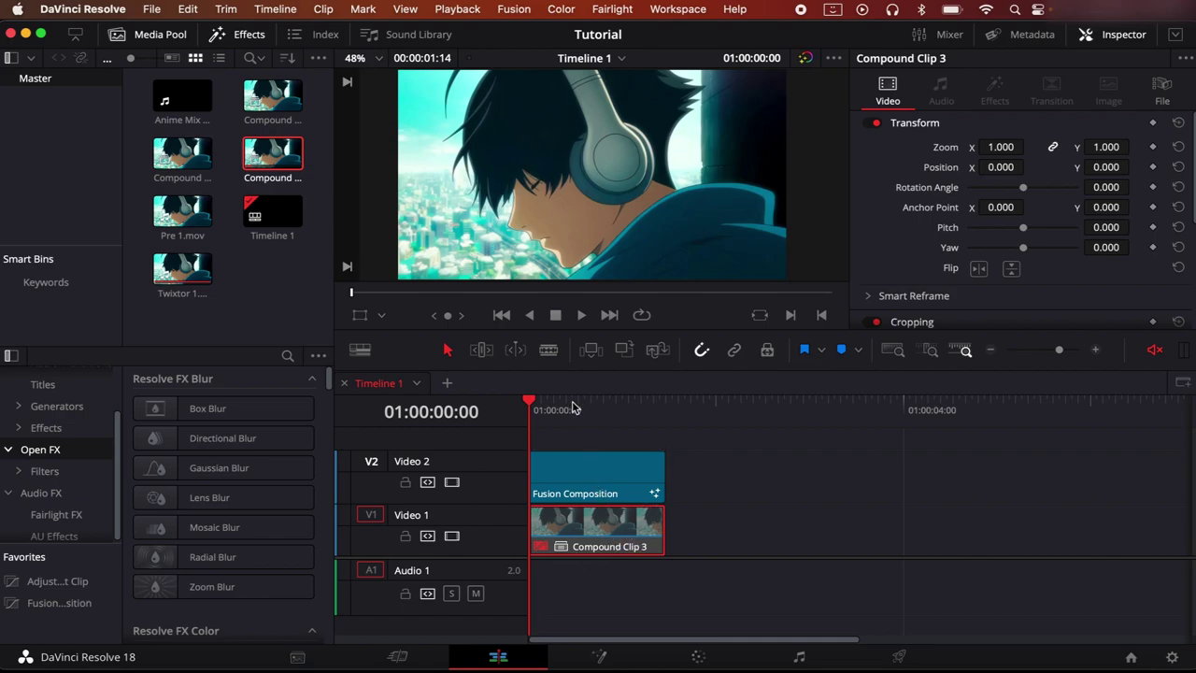
pyautogui.click(588, 476)
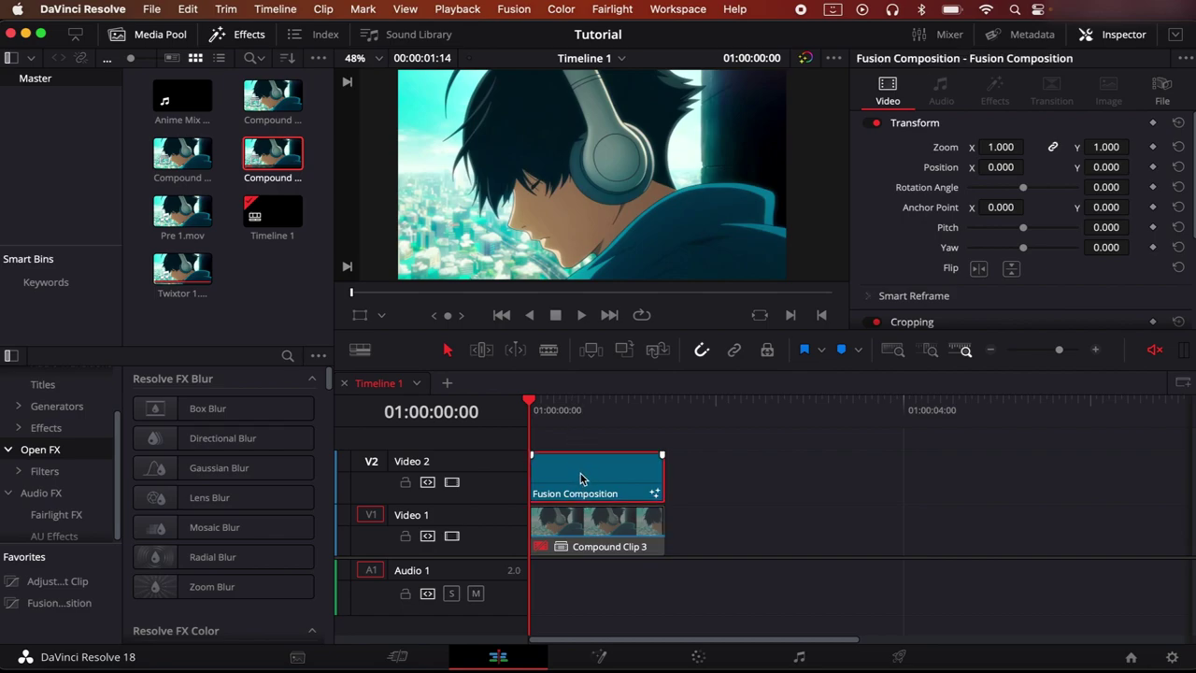
pyautogui.rightClick(565, 462)
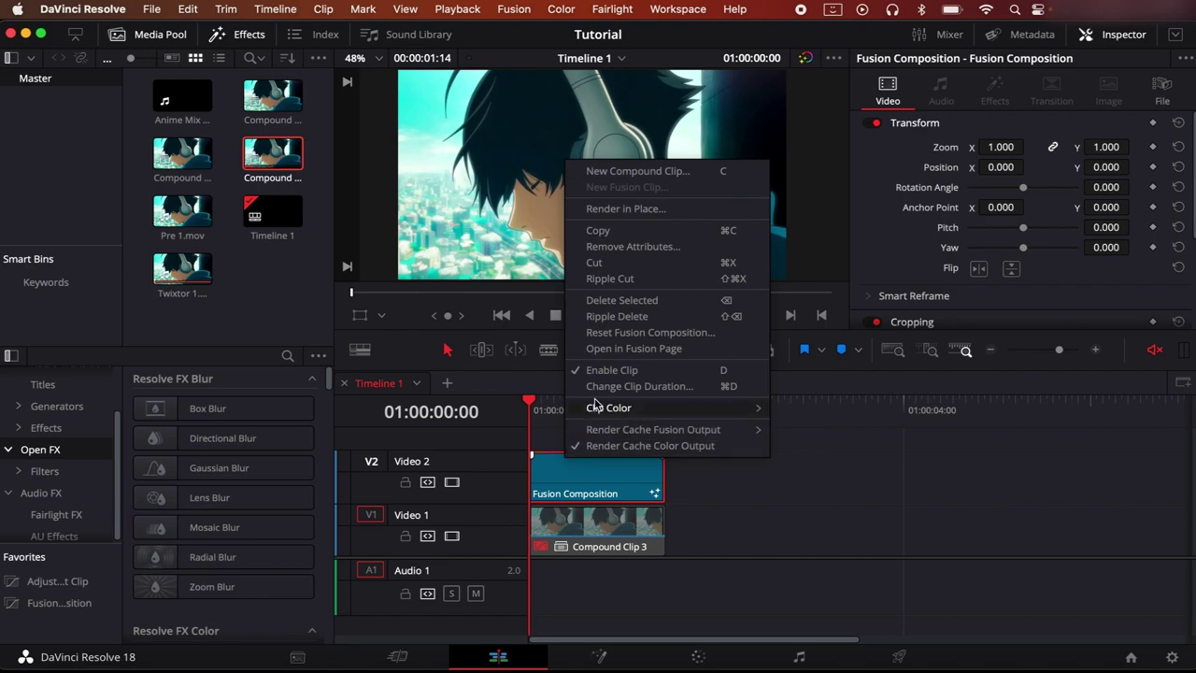
pyautogui.click(609, 349)
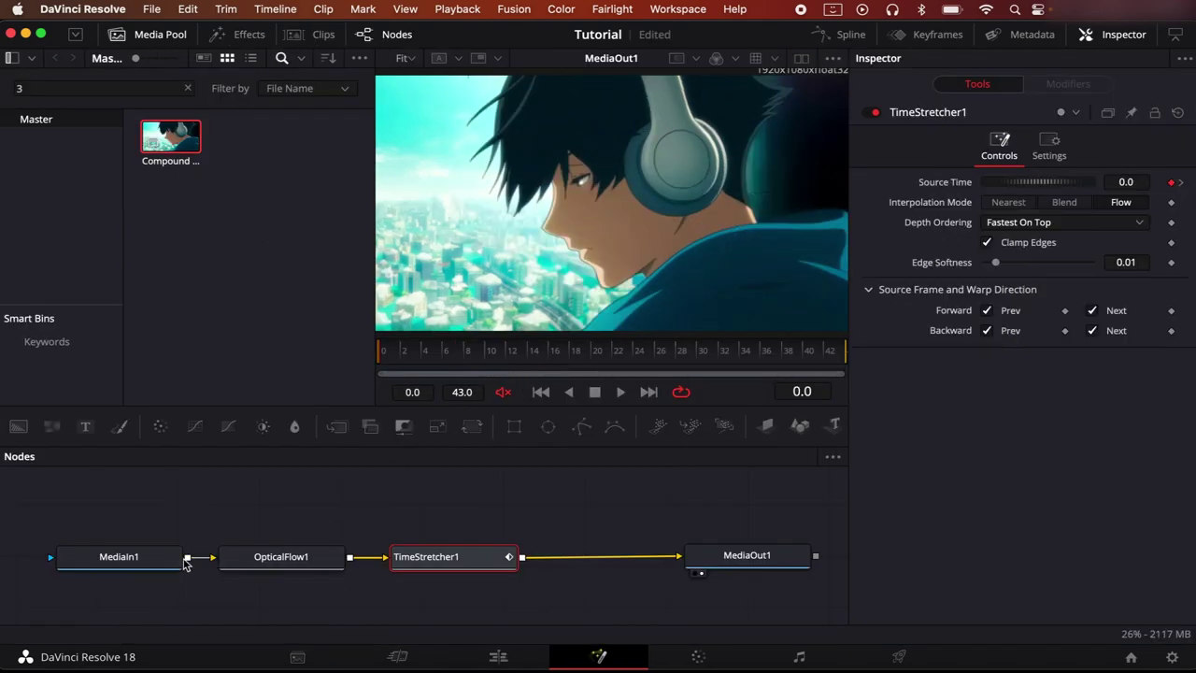
pyautogui.click(498, 656)
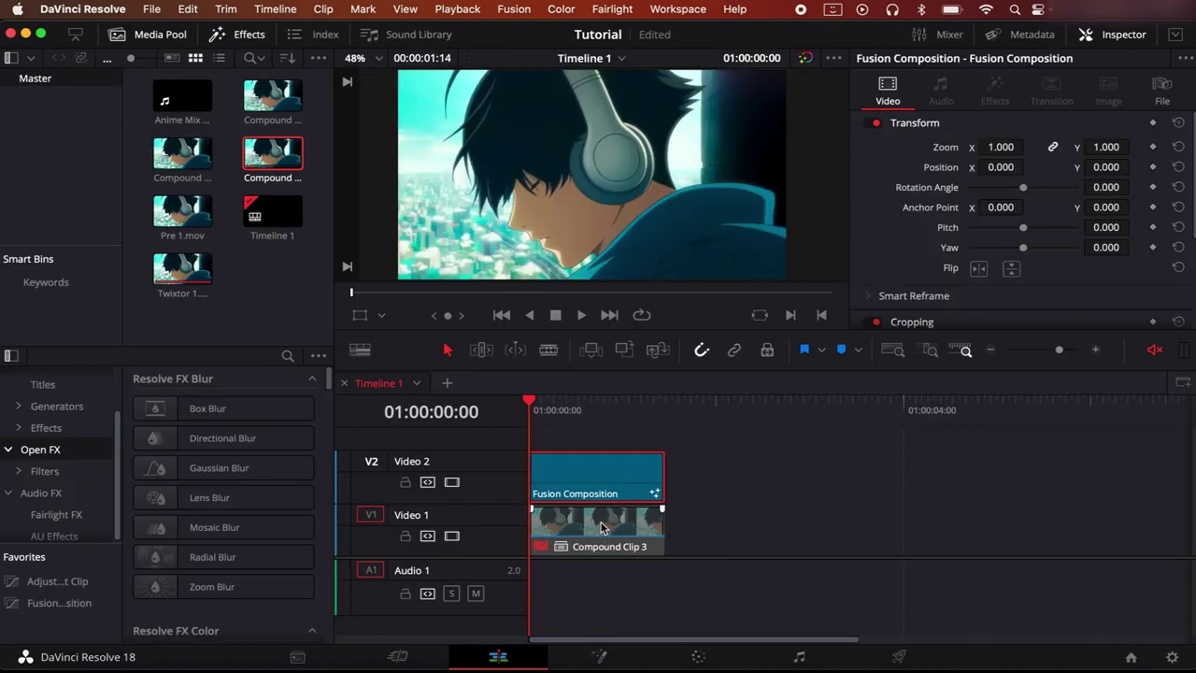
pyautogui.click(579, 557)
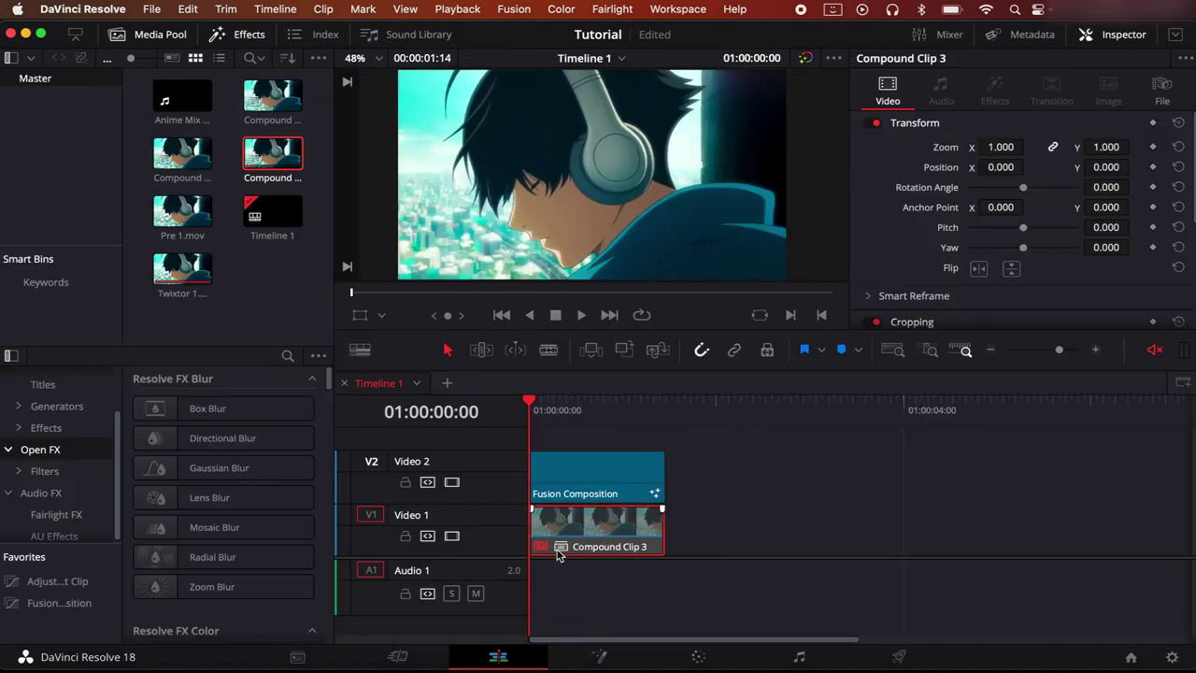
pyautogui.click(590, 484)
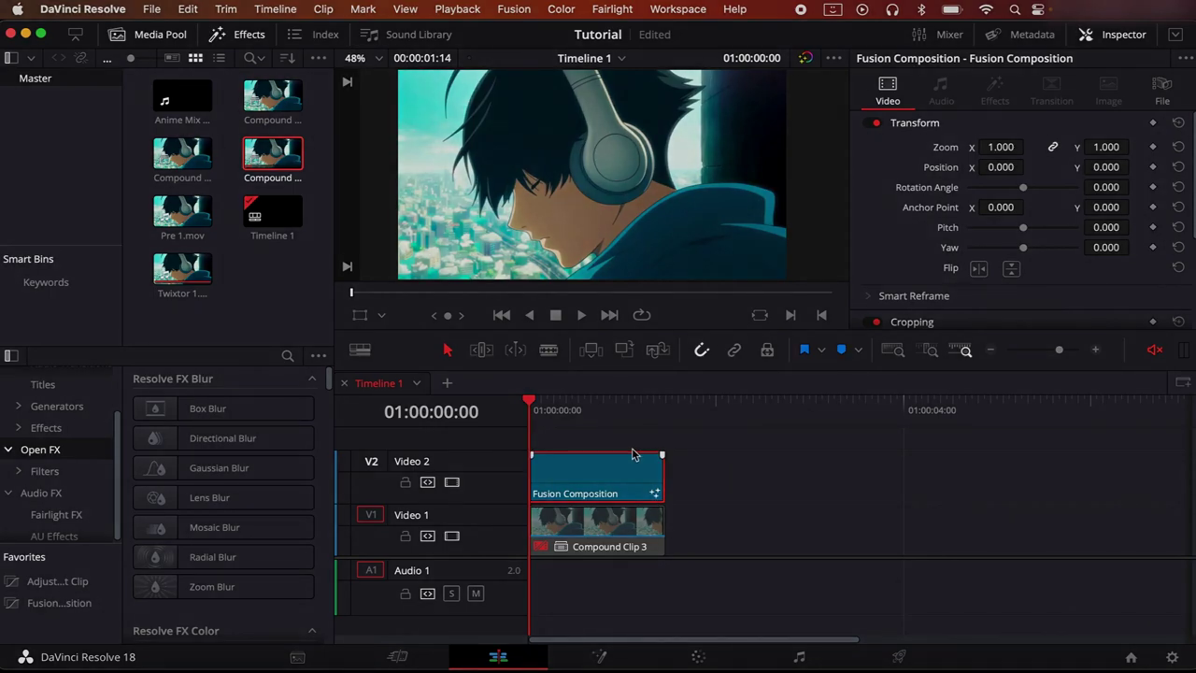
pyautogui.moveTo(580, 407); pyautogui.dragTo(529, 412)
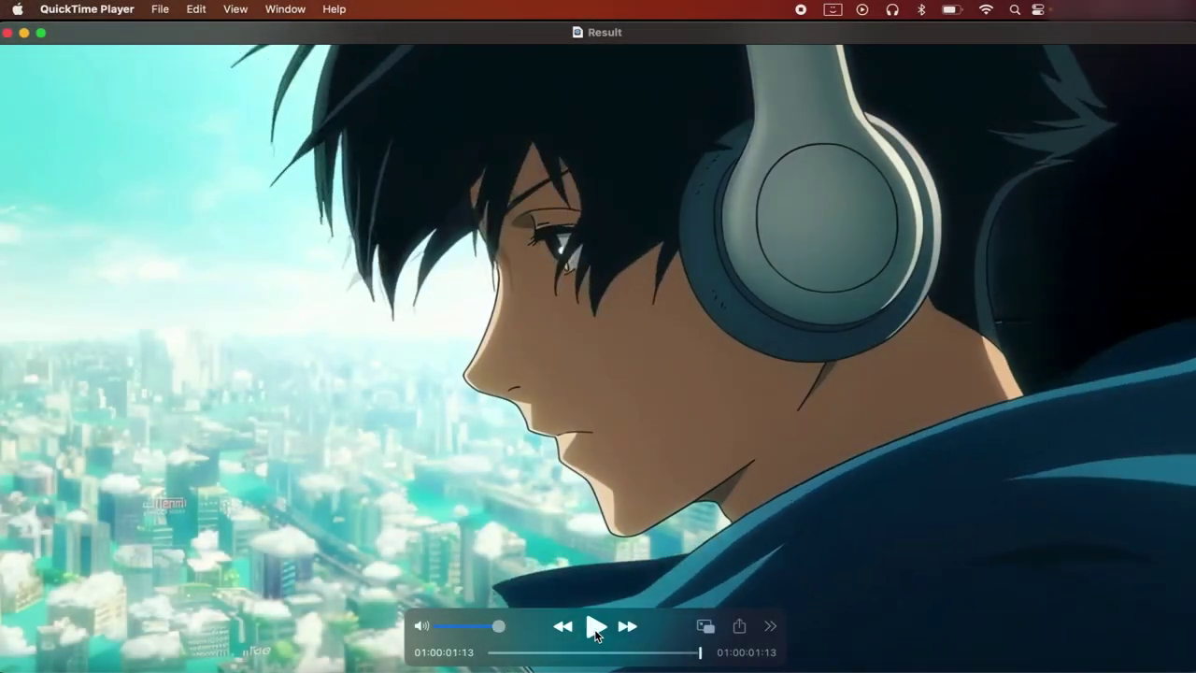
# Replay the Result video four times and scrub back to review the speed ramp
pyautogui.click(596, 632)
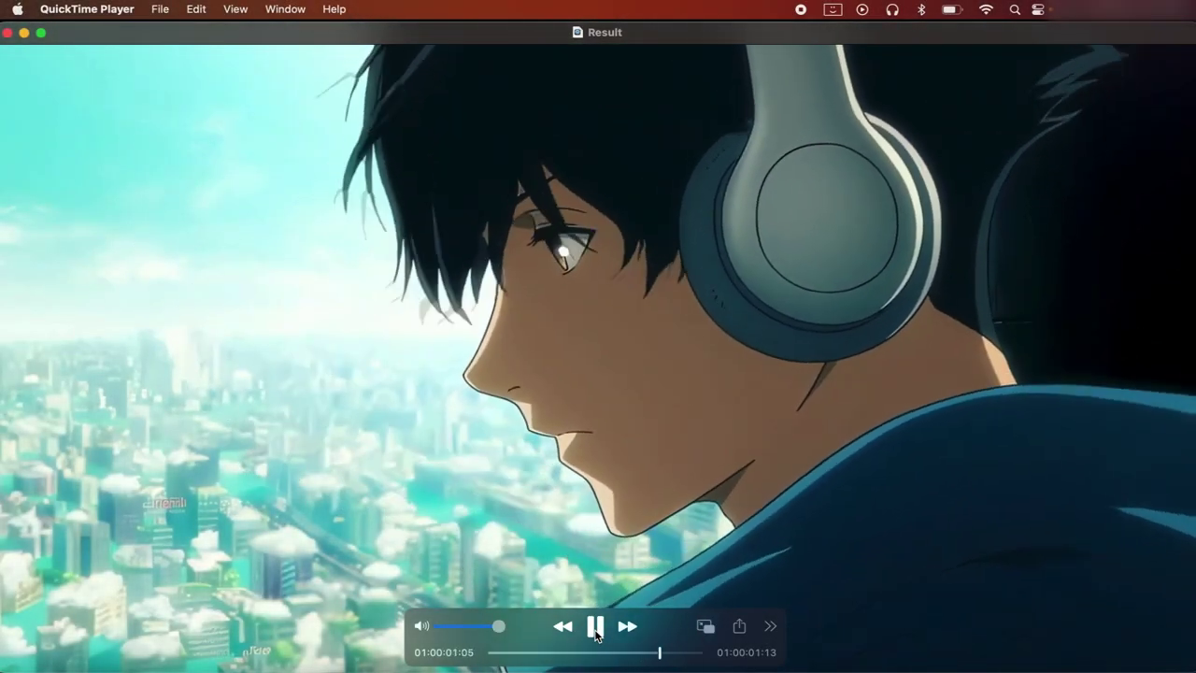
pyautogui.click(595, 632)
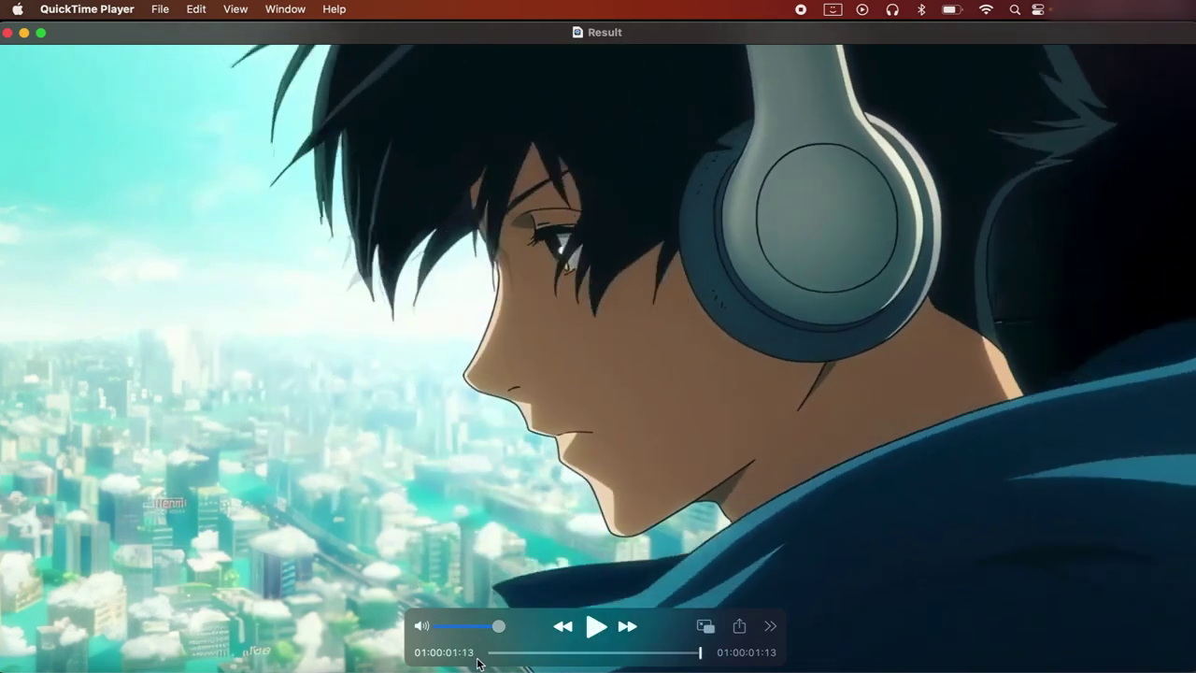
pyautogui.click(596, 632)
pyautogui.click(602, 633)
pyautogui.moveTo(693, 652); pyautogui.dragTo(713, 598)
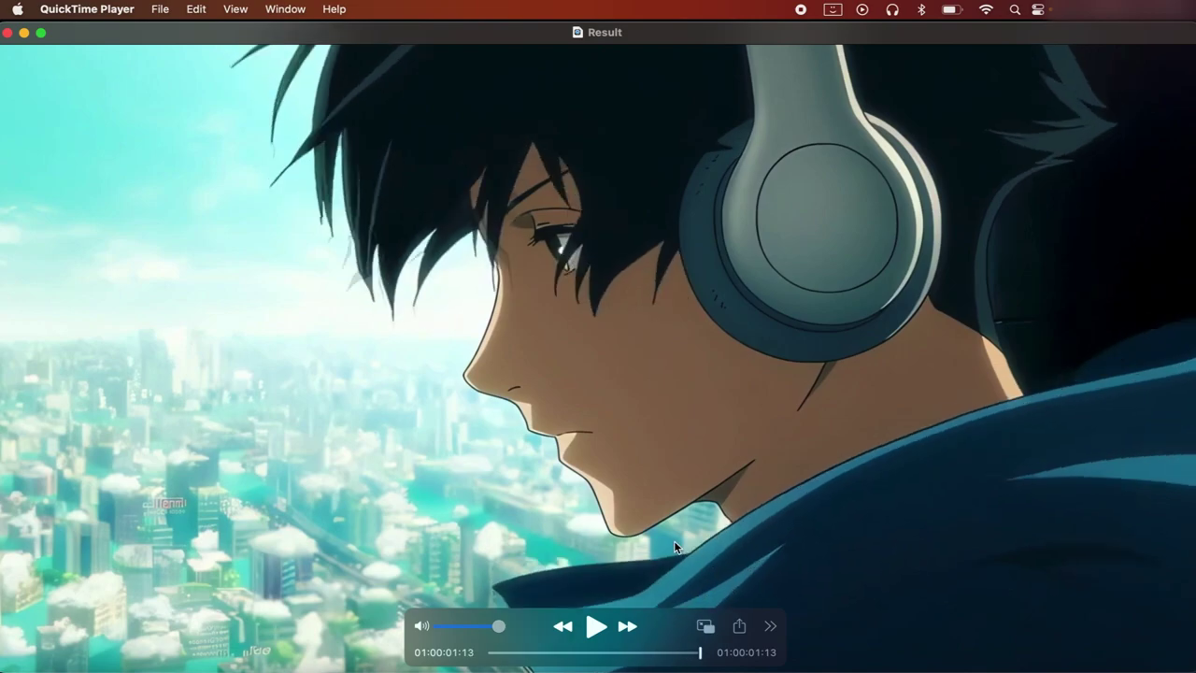